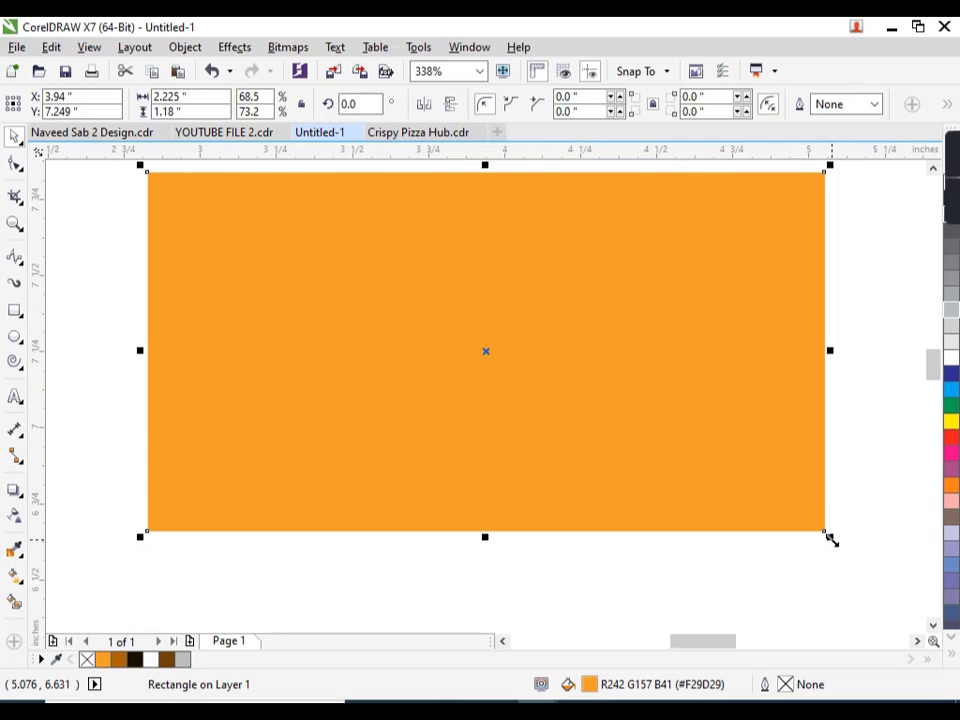
# Add a smaller dark brown copy of the rectangle inside the orange rectangle
pyautogui.moveTo(830, 538); pyautogui.dragTo(762, 545)
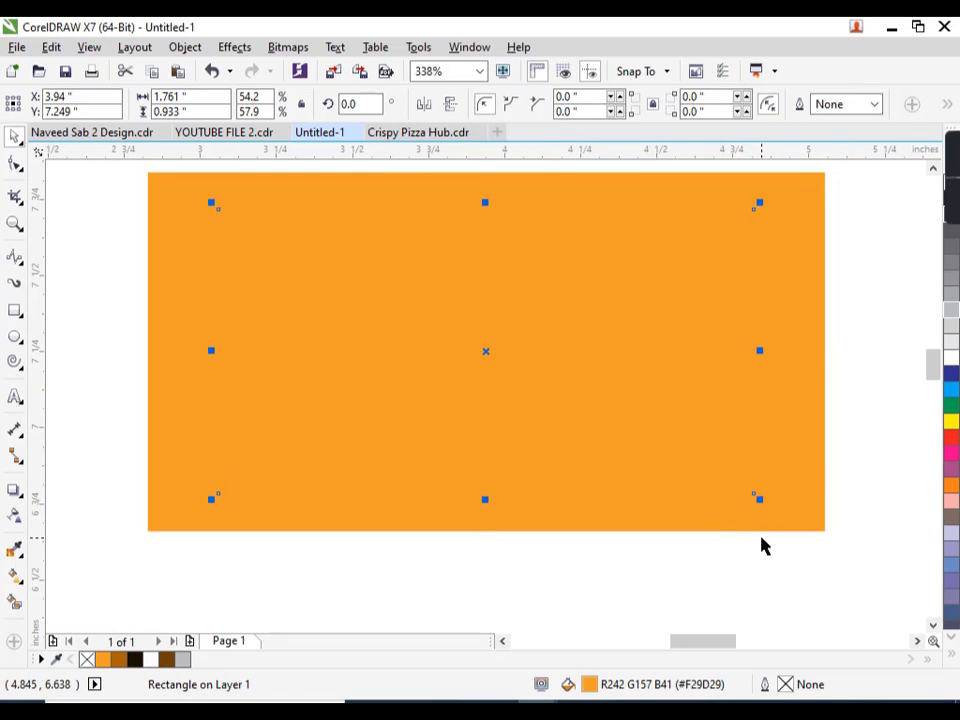
pyautogui.click(164, 661)
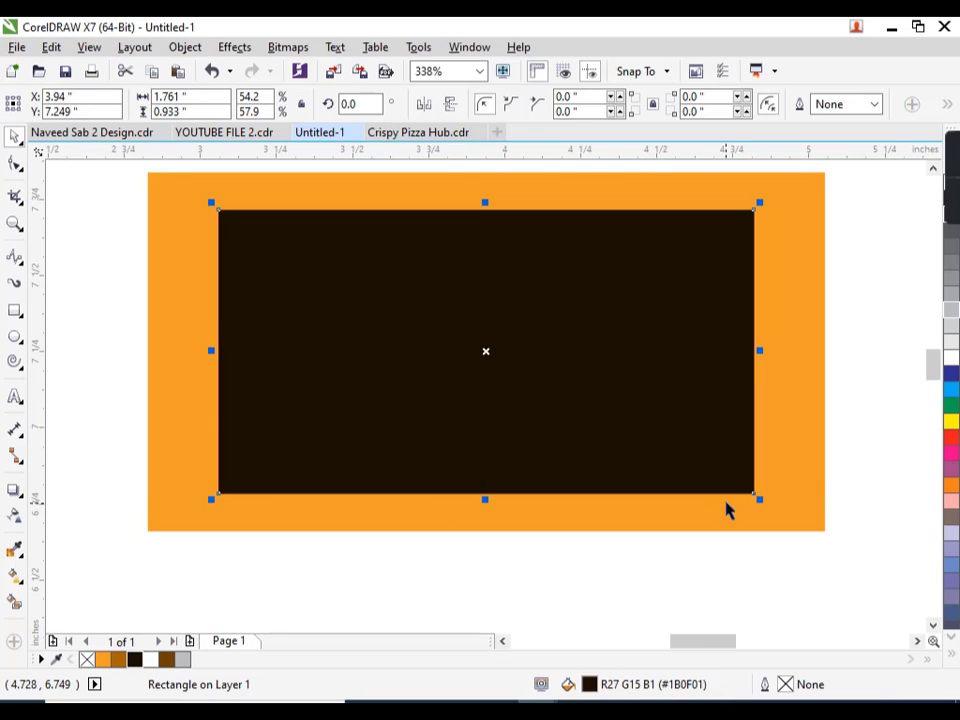
pyautogui.click(542, 380)
pyautogui.click(94, 360)
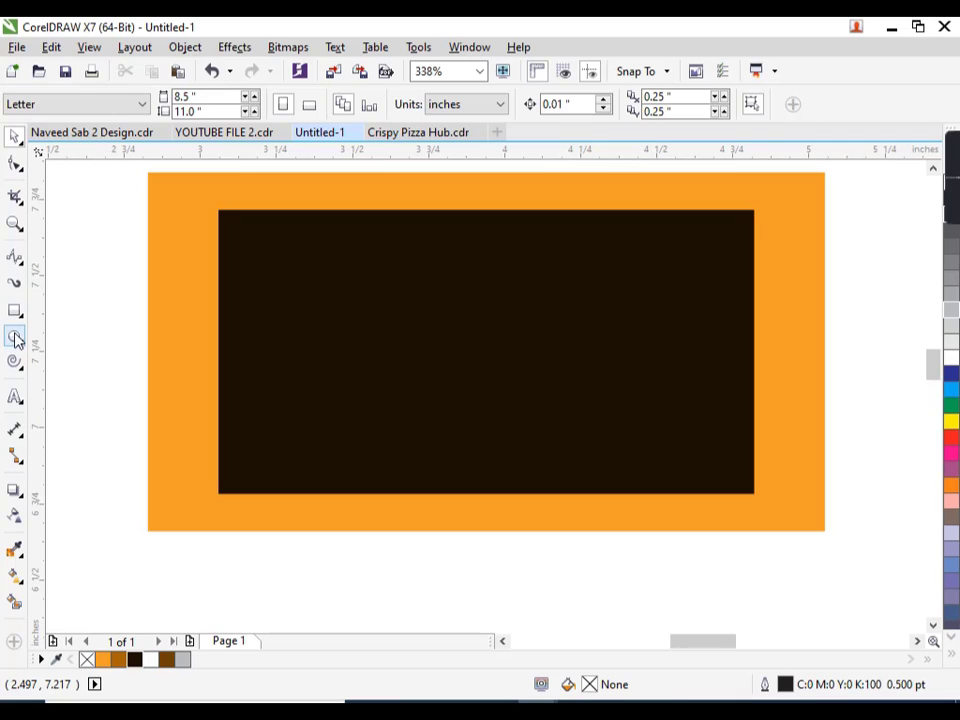
# Draw an orange circle with a white outline on the dark panel
pyautogui.click(15, 336)
pyautogui.moveTo(257, 284); pyautogui.dragTo(446, 463)
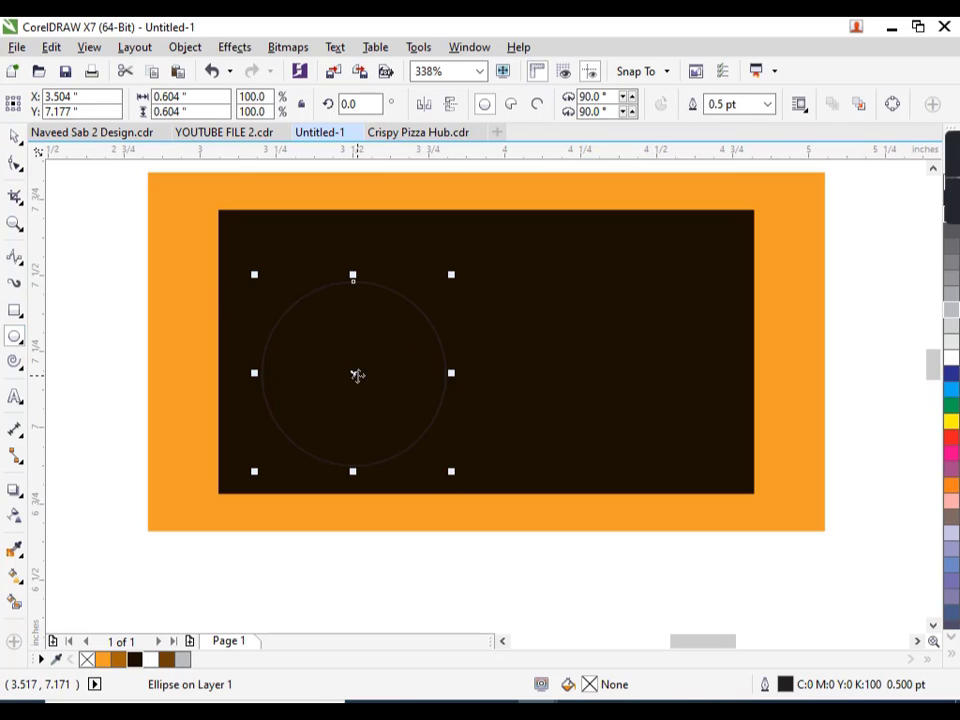
pyautogui.moveTo(356, 375); pyautogui.dragTo(344, 353)
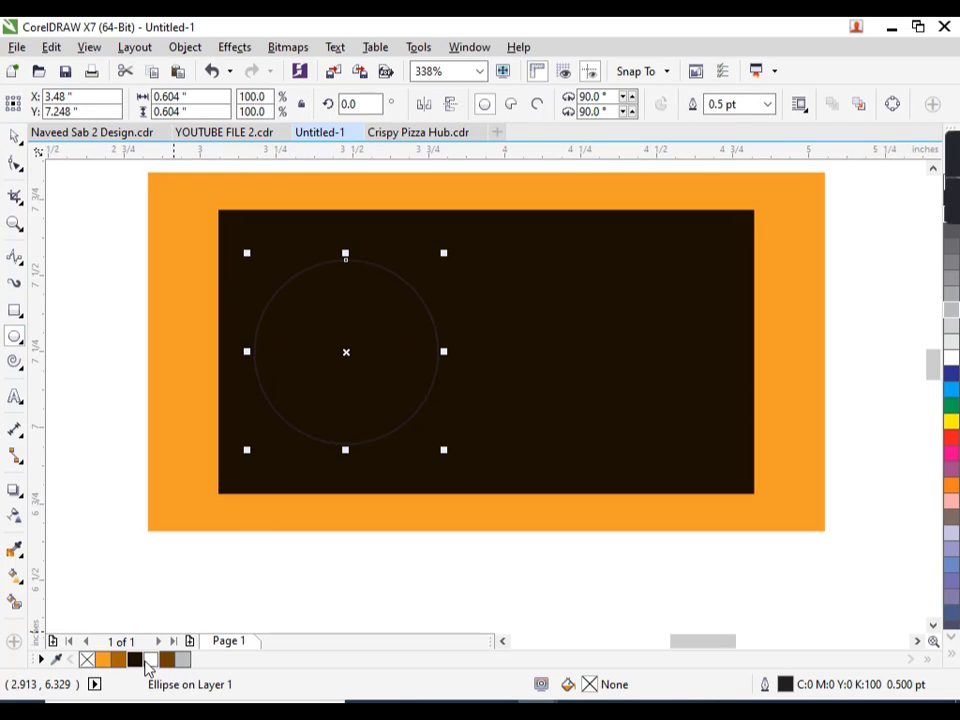
pyautogui.rightClick(150, 660)
pyautogui.press('Up')
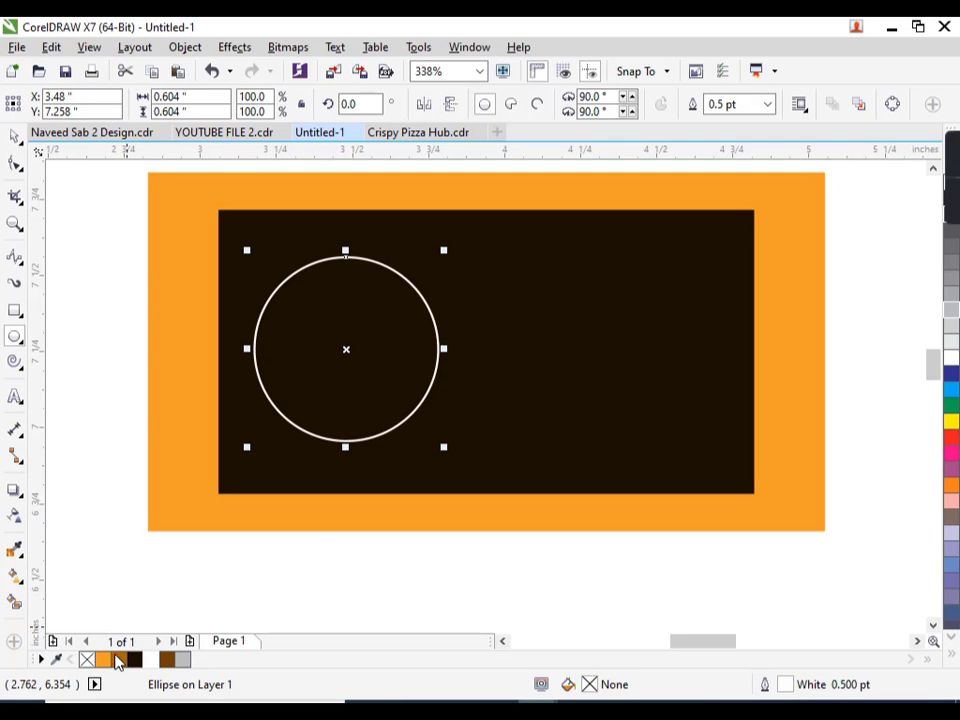
pyautogui.click(116, 659)
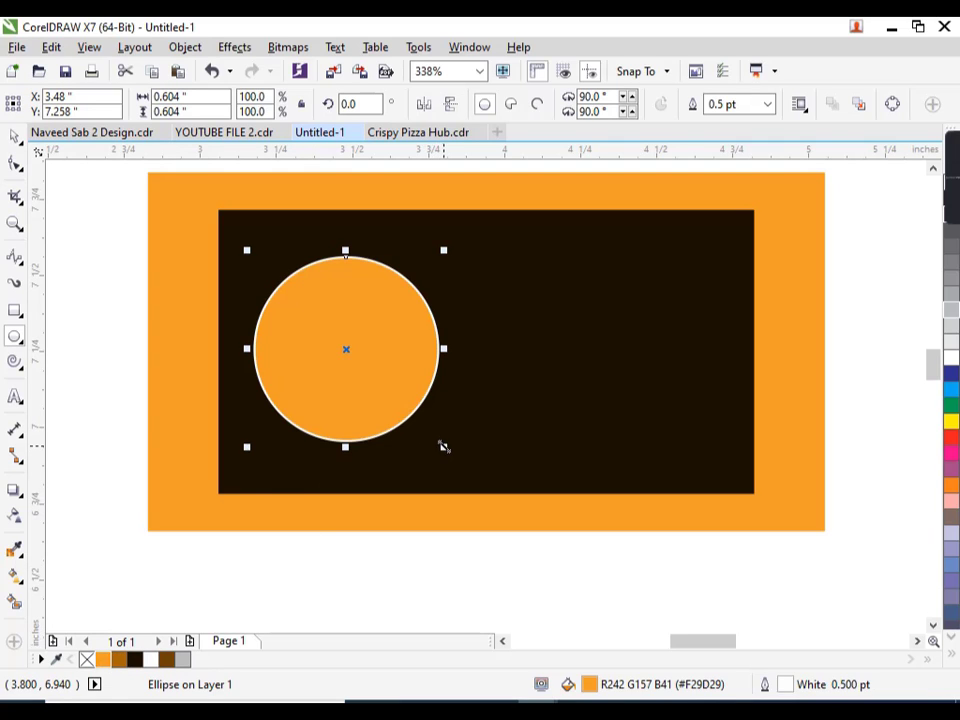
# Add a smaller concentric circle with a dark brown dotted outline behind the fill, scaling with the object
pyautogui.moveTo(443, 446); pyautogui.dragTo(430, 450)
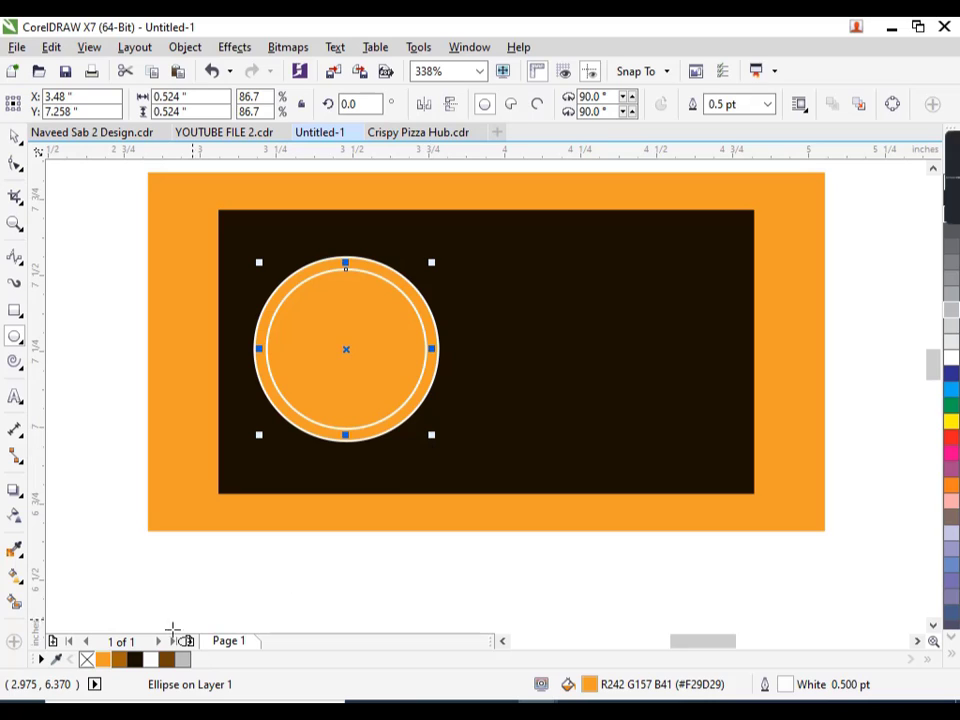
pyautogui.rightClick(134, 659)
pyautogui.press('F12')
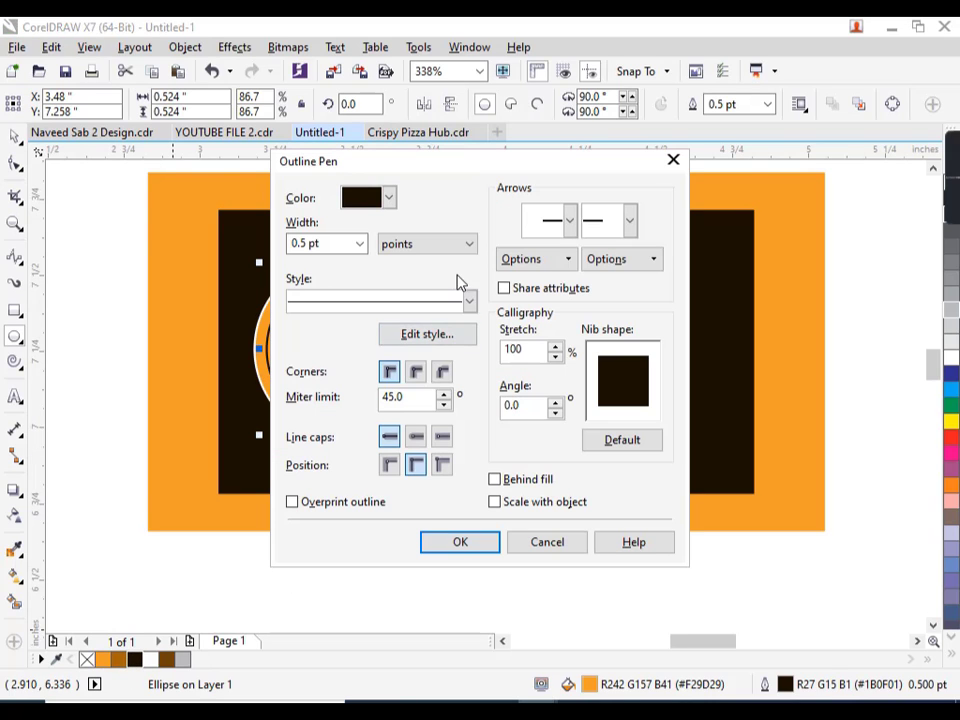
pyautogui.click(469, 301)
pyautogui.click(437, 366)
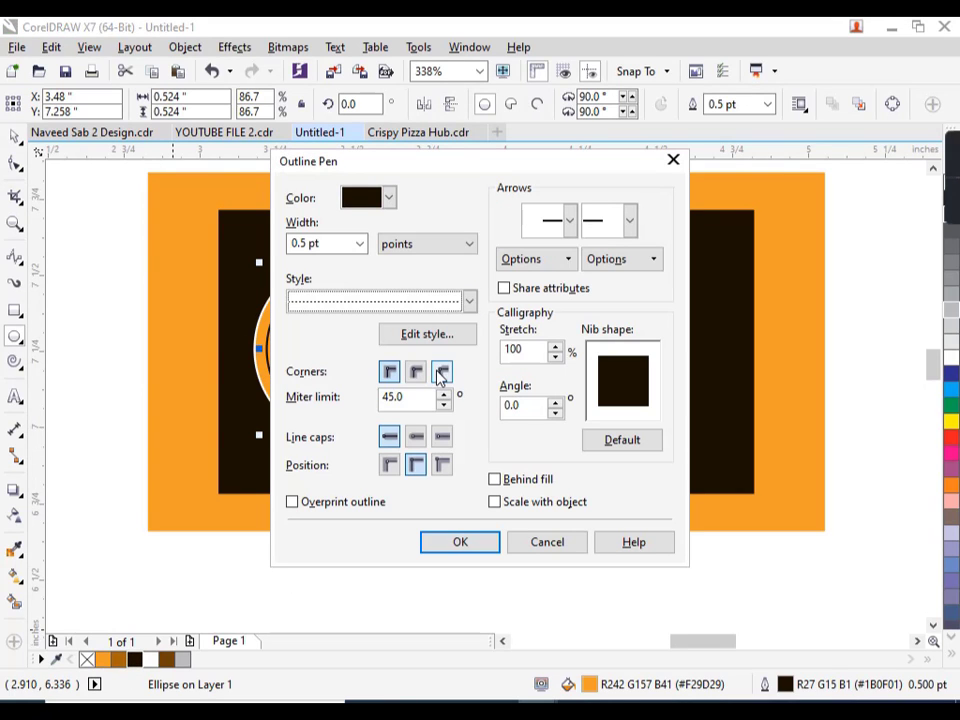
pyautogui.click(494, 479)
pyautogui.click(494, 501)
pyautogui.click(455, 541)
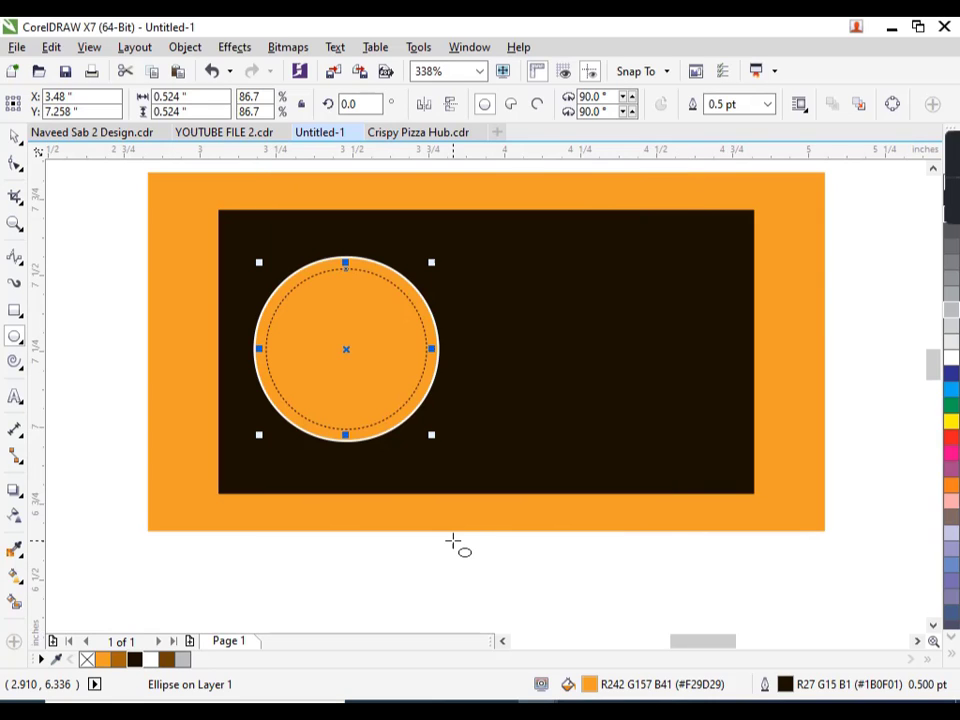
pyautogui.click(14, 135)
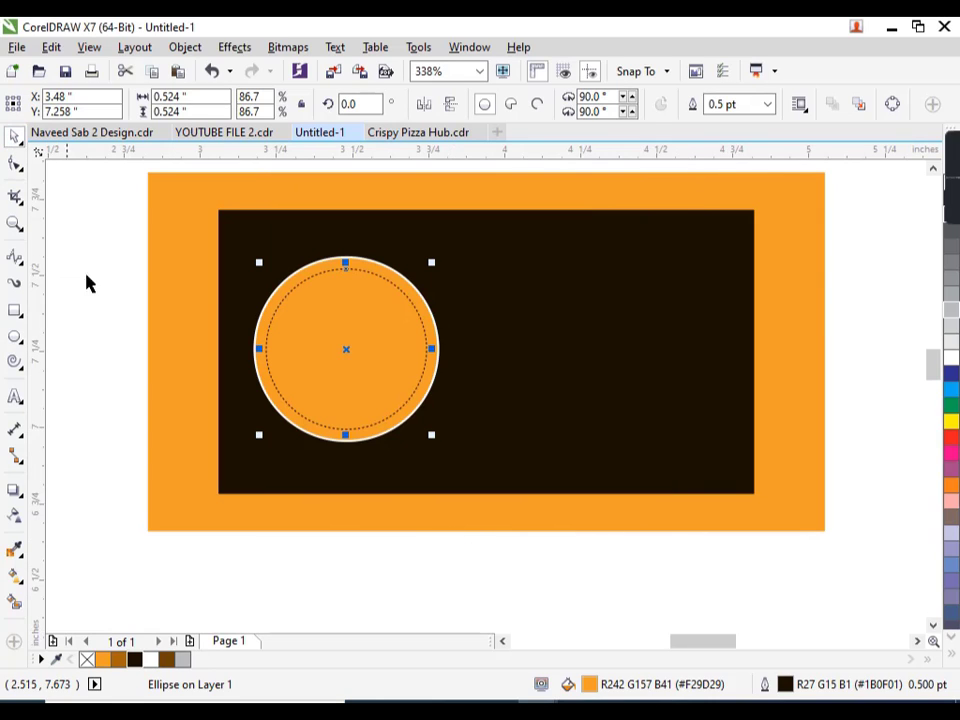
pyautogui.click(105, 292)
# Type 'SPECIAL' and 'OFFER!' on two lines on the dark panel
pyautogui.click(622, 350)
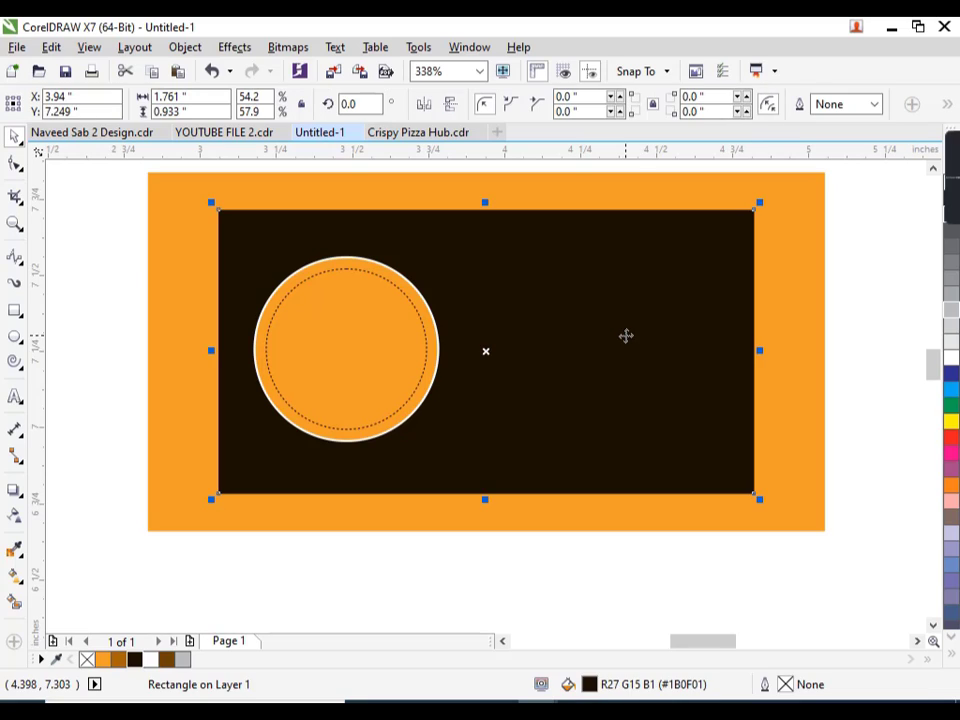
pyautogui.click(15, 396)
pyautogui.click(479, 330)
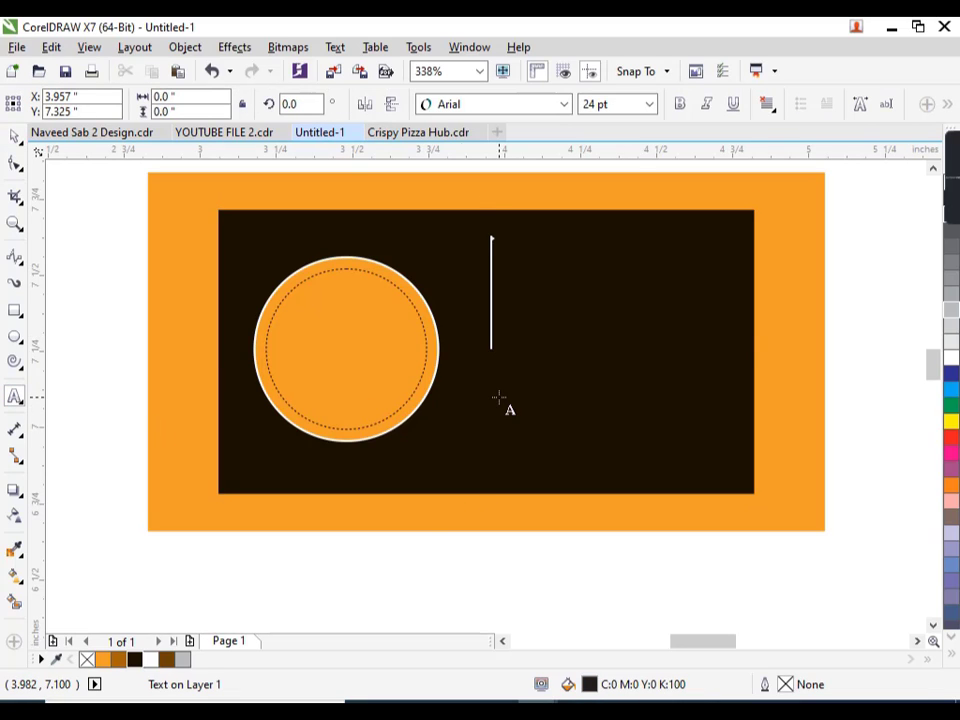
pyautogui.write('S')
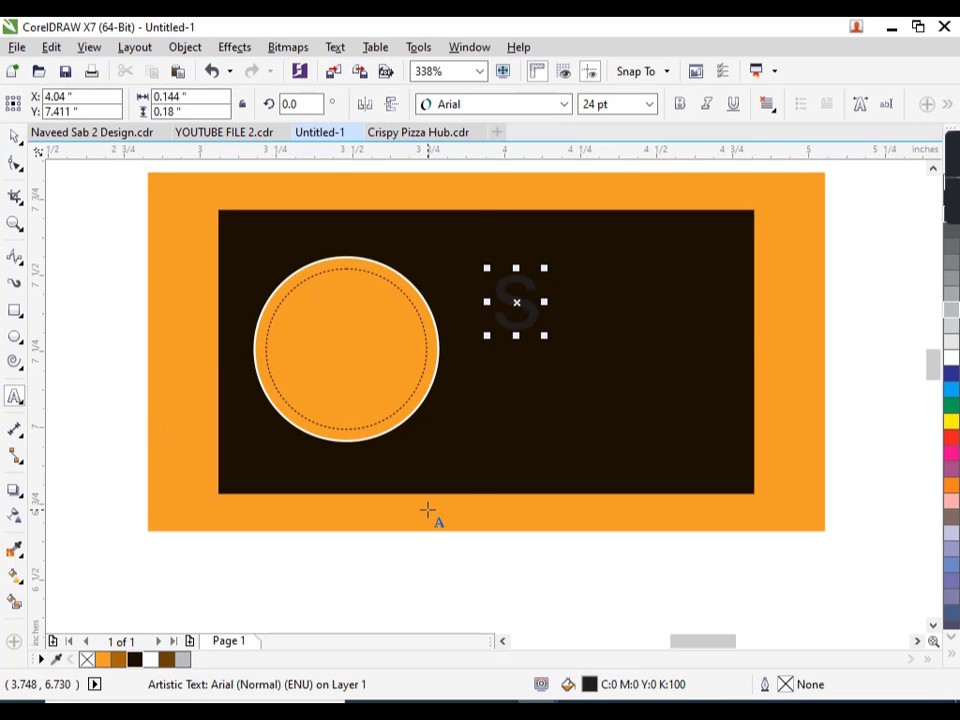
pyautogui.write('P')
pyautogui.press('BackSpace')
pyautogui.press('BackSpace')
pyautogui.write('SPE')
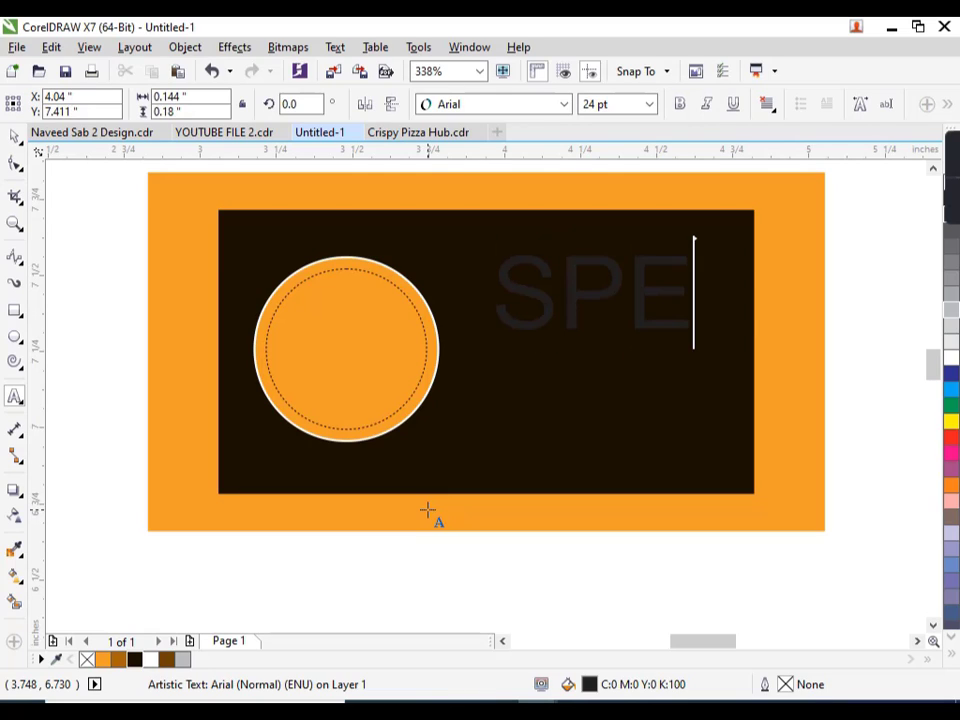
pyautogui.write('CIAL')
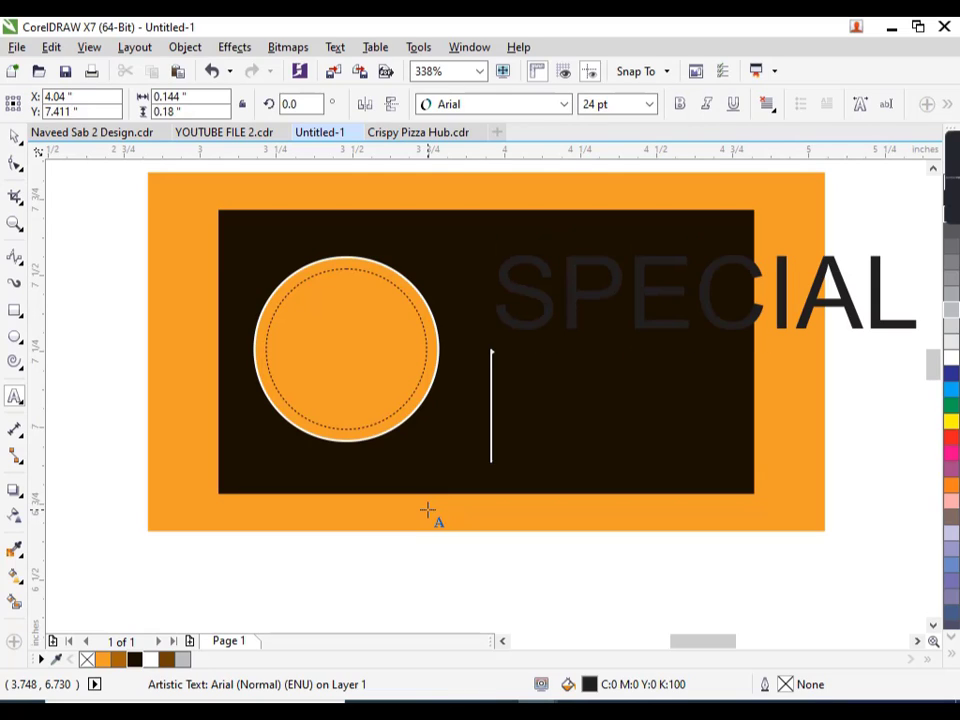
pyautogui.press('Return')
pyautogui.write('OFFER')
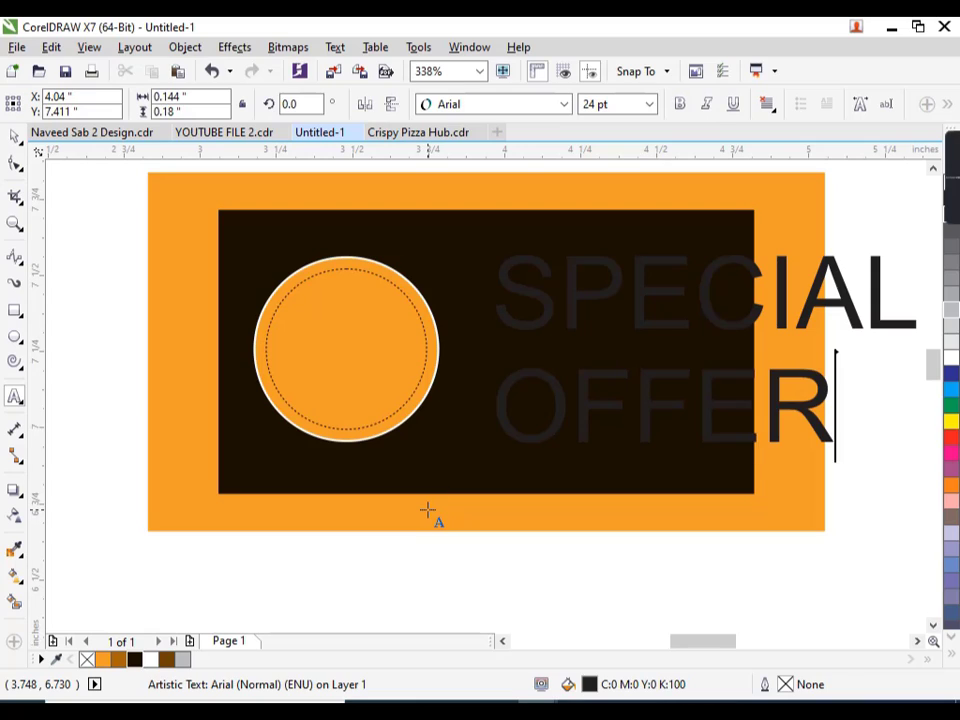
pyautogui.write('1')
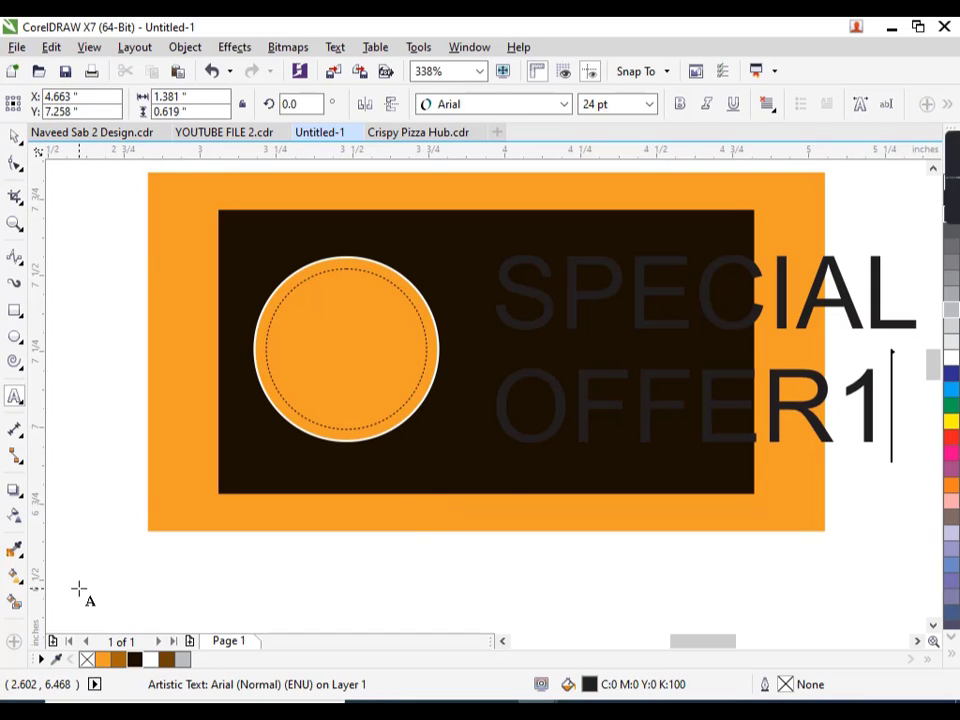
pyautogui.press('BackSpace')
pyautogui.write('!')
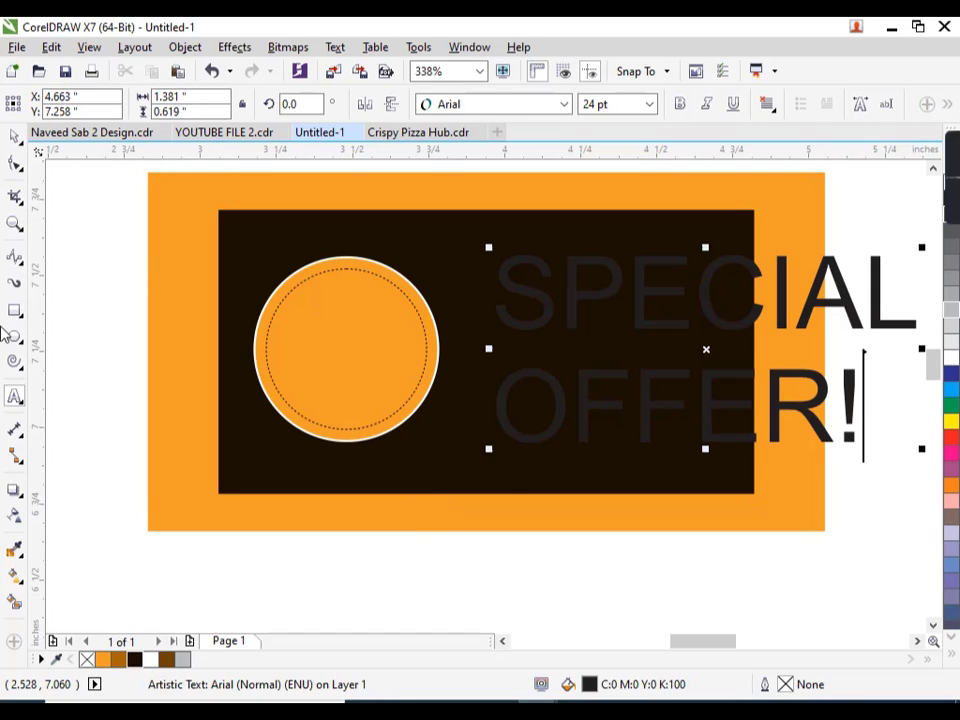
# Shrink the text, move it right, make it white in Bernard MT Condensed, and widen it slightly
pyautogui.click(15, 135)
pyautogui.moveTo(489, 449); pyautogui.dragTo(614, 392)
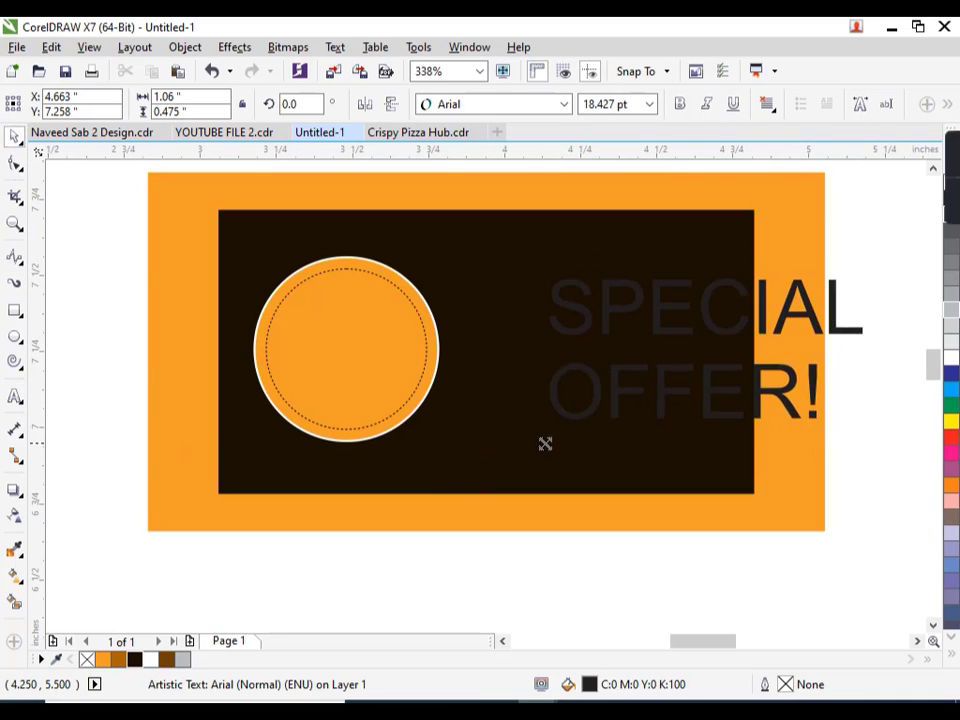
pyautogui.moveTo(706, 349); pyautogui.dragTo(611, 343)
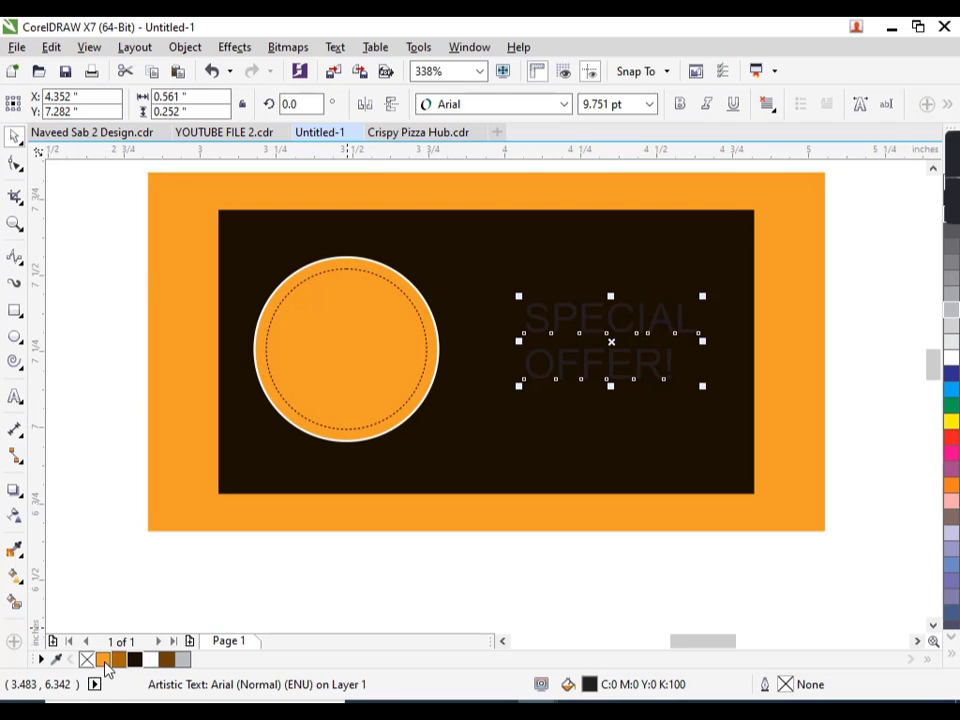
pyautogui.click(151, 660)
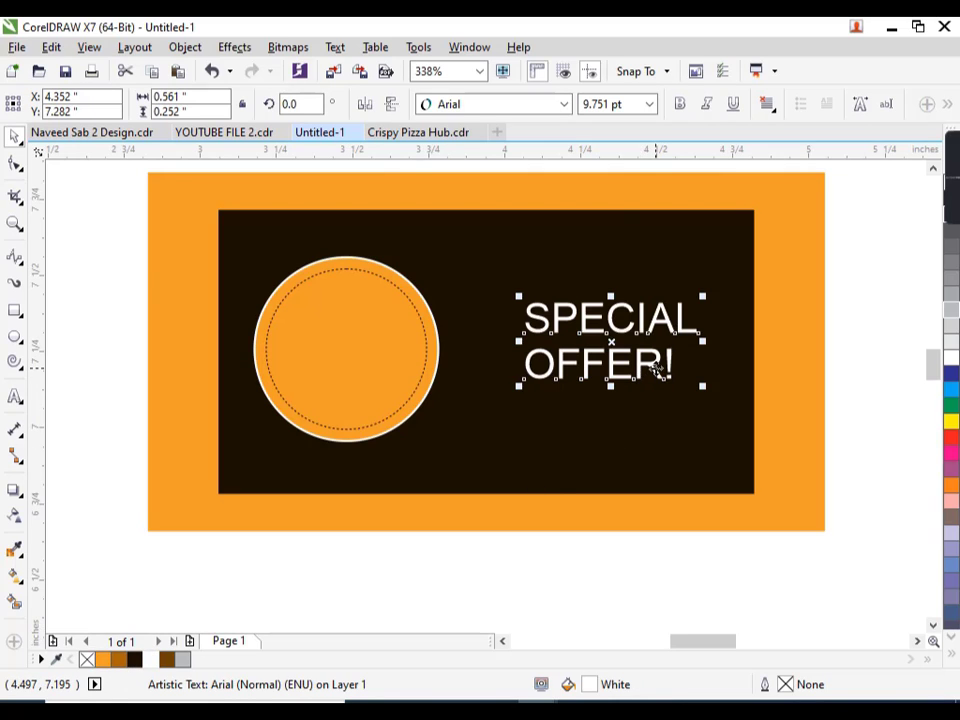
pyautogui.click(564, 104)
pyautogui.click(525, 174)
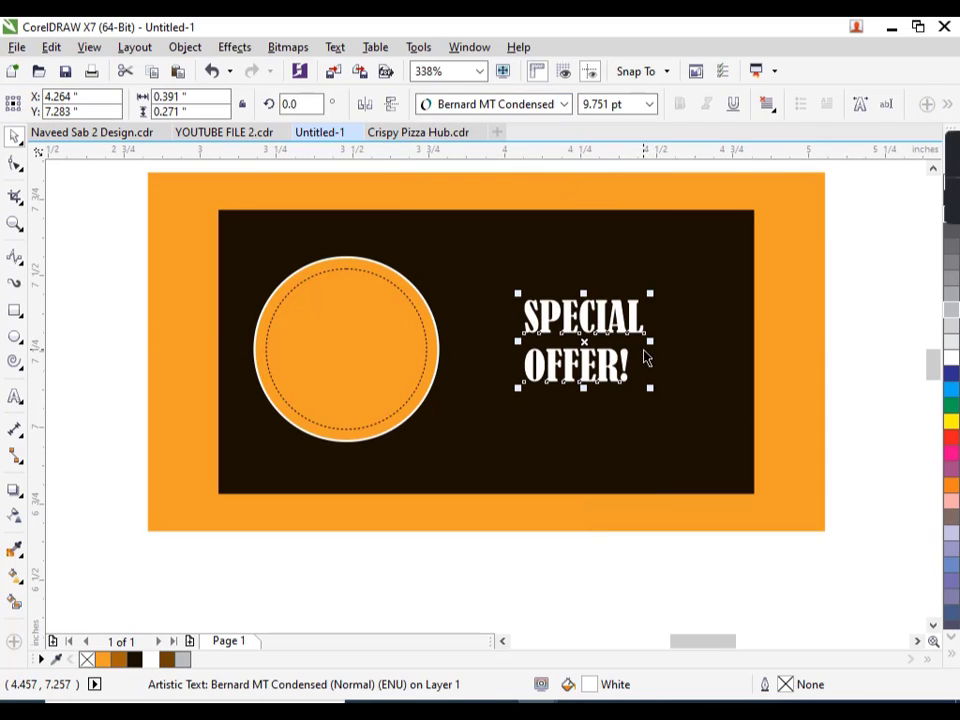
pyautogui.moveTo(647, 360); pyautogui.dragTo(661, 389)
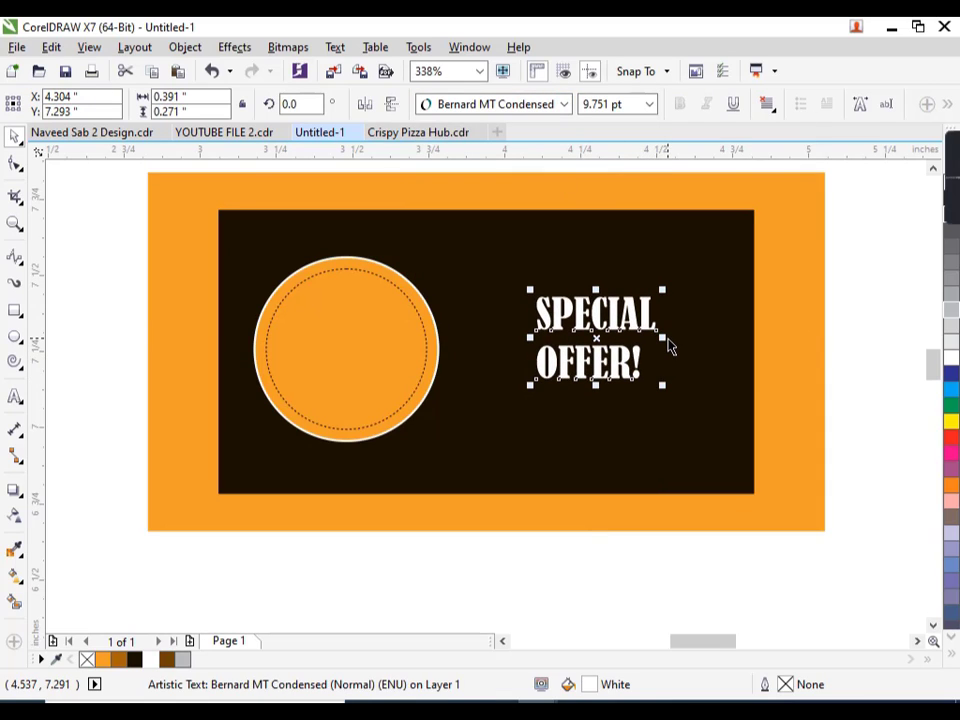
pyautogui.moveTo(663, 338); pyautogui.dragTo(671, 338)
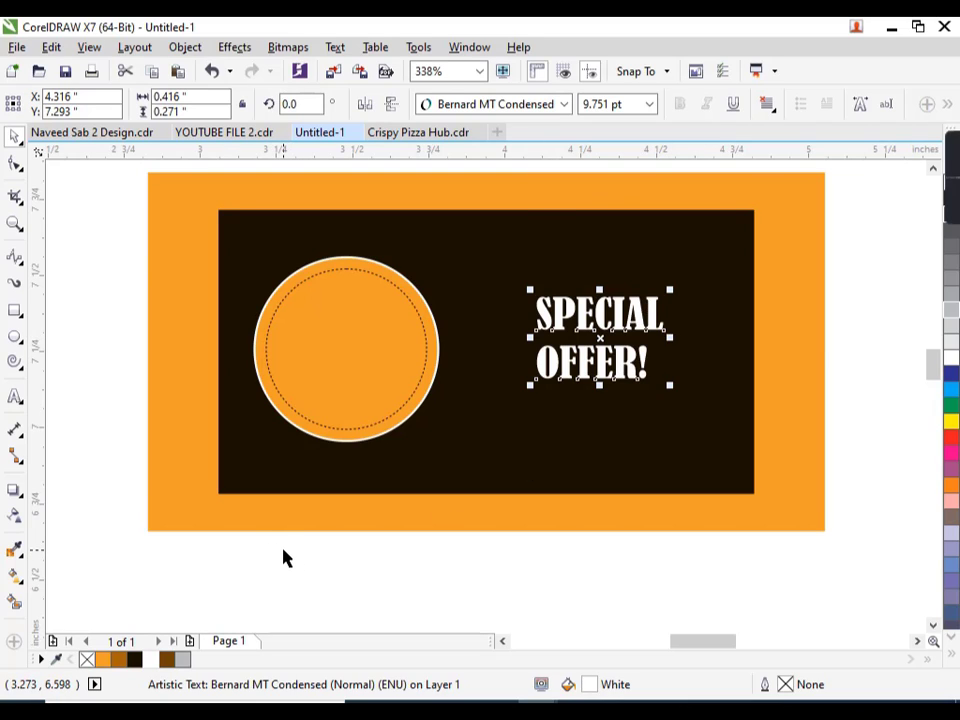
# Try Britannic Bold and Bodoni Bd BT on the headline, settle on Britannic Bold, and nudge it right
pyautogui.scroll(2, 284, 556)
pyautogui.scroll(-2, 286, 560)
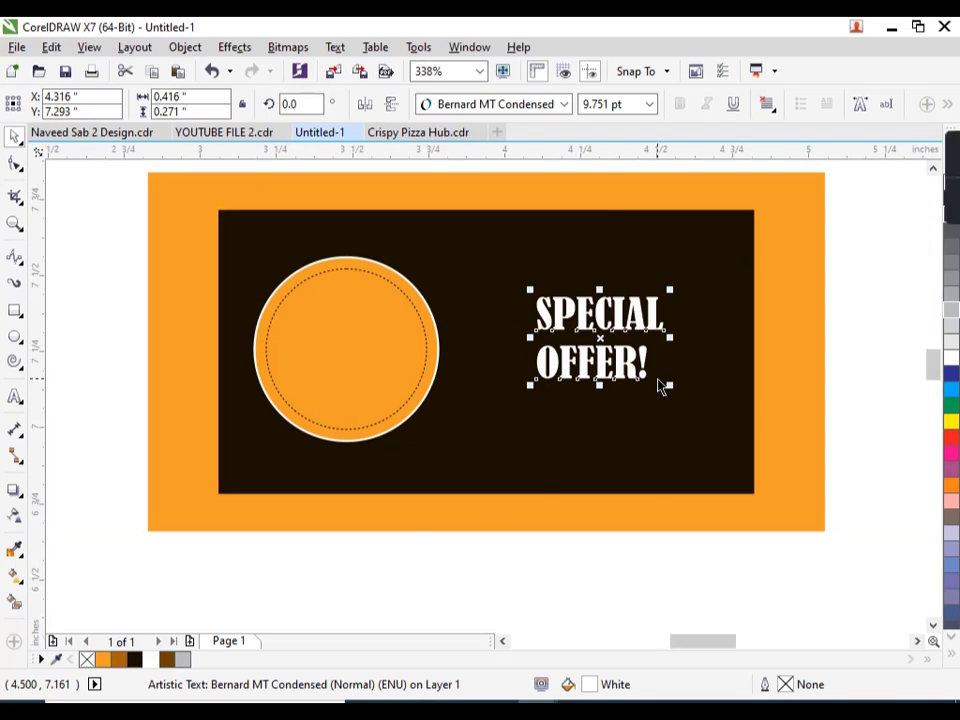
pyautogui.click(564, 104)
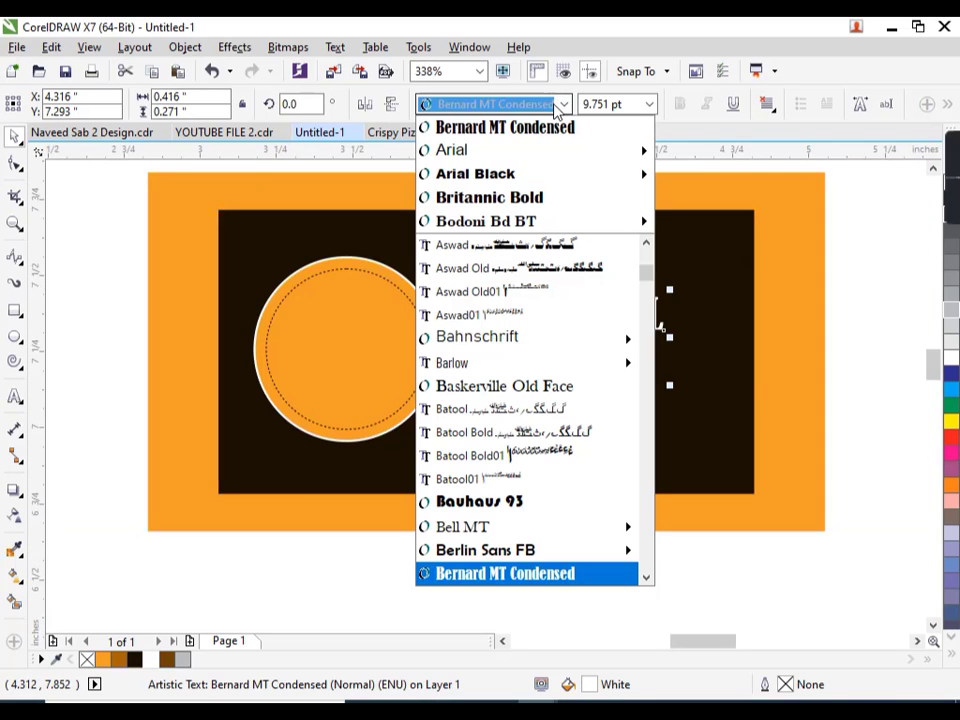
pyautogui.click(549, 199)
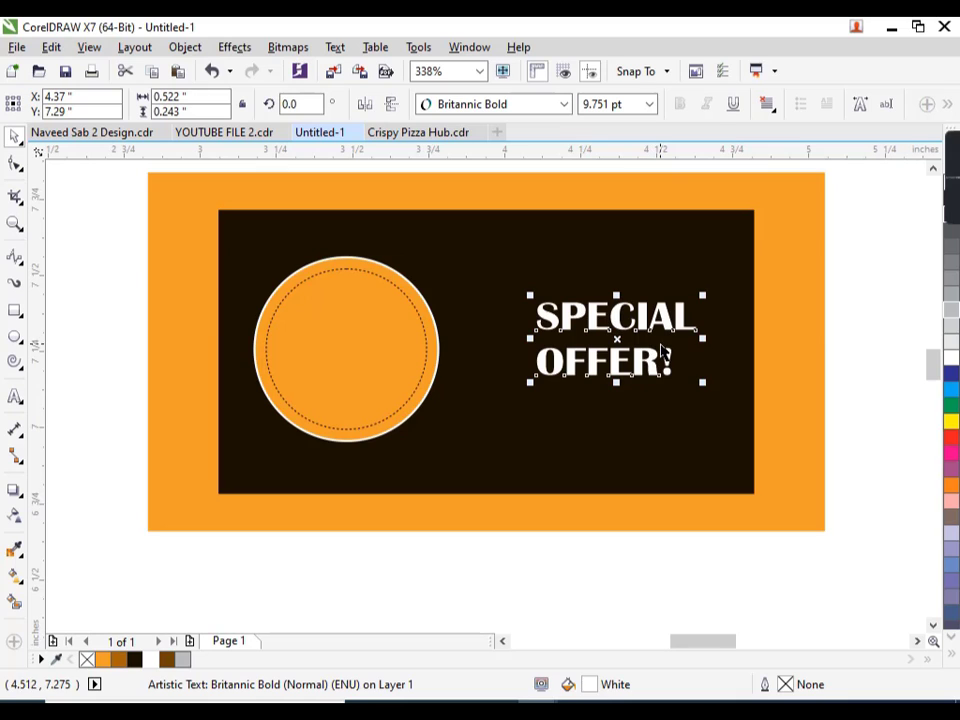
pyautogui.click(563, 104)
pyautogui.click(508, 387)
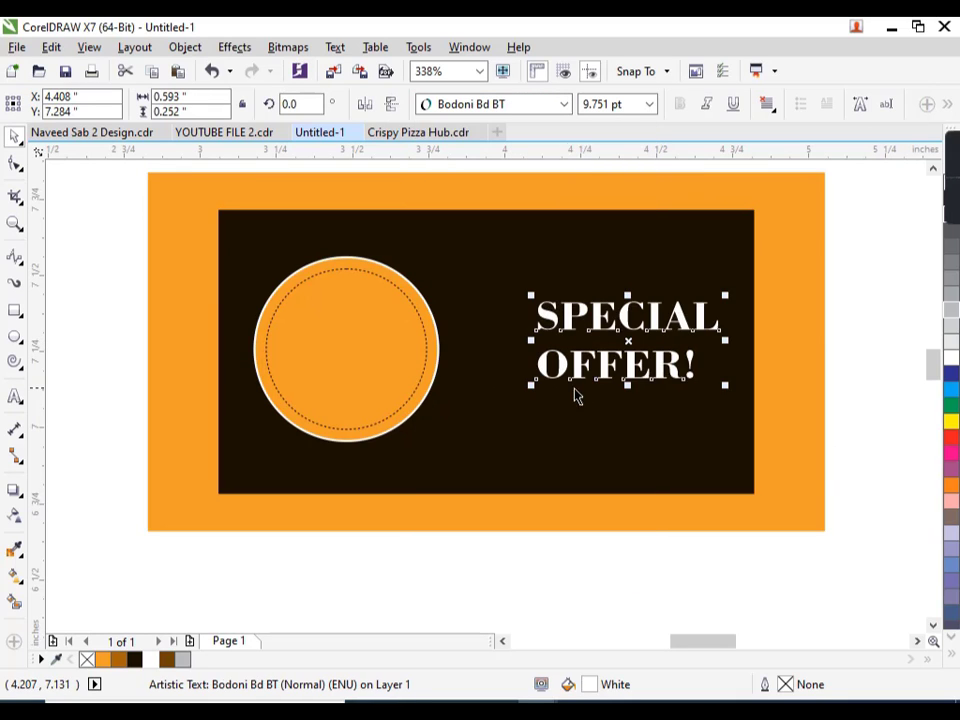
pyautogui.click(561, 105)
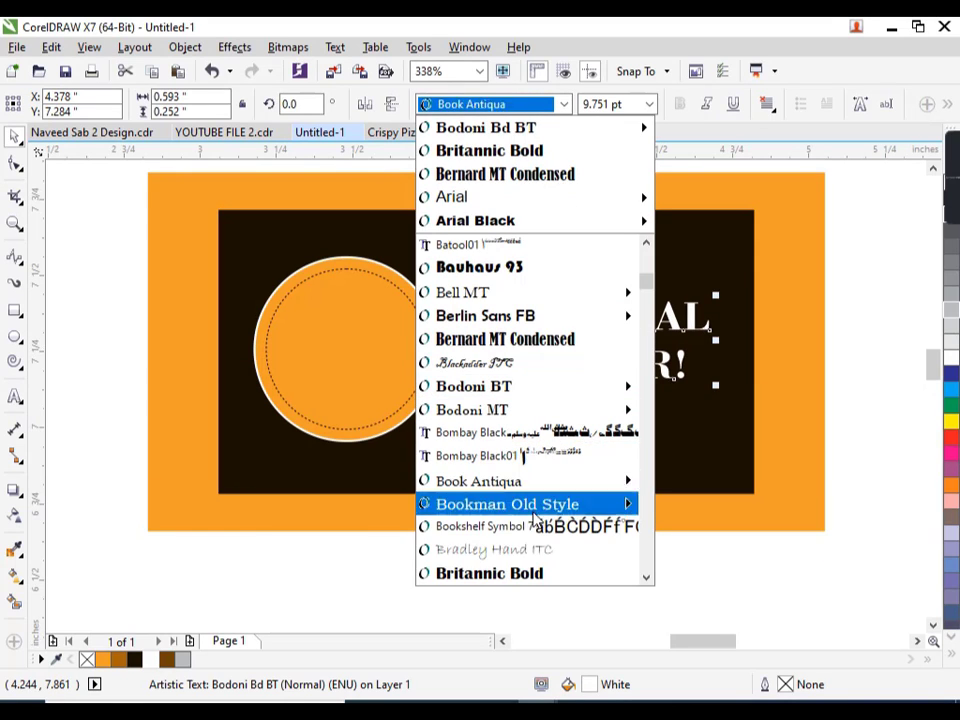
pyautogui.scroll(-1, 533, 574)
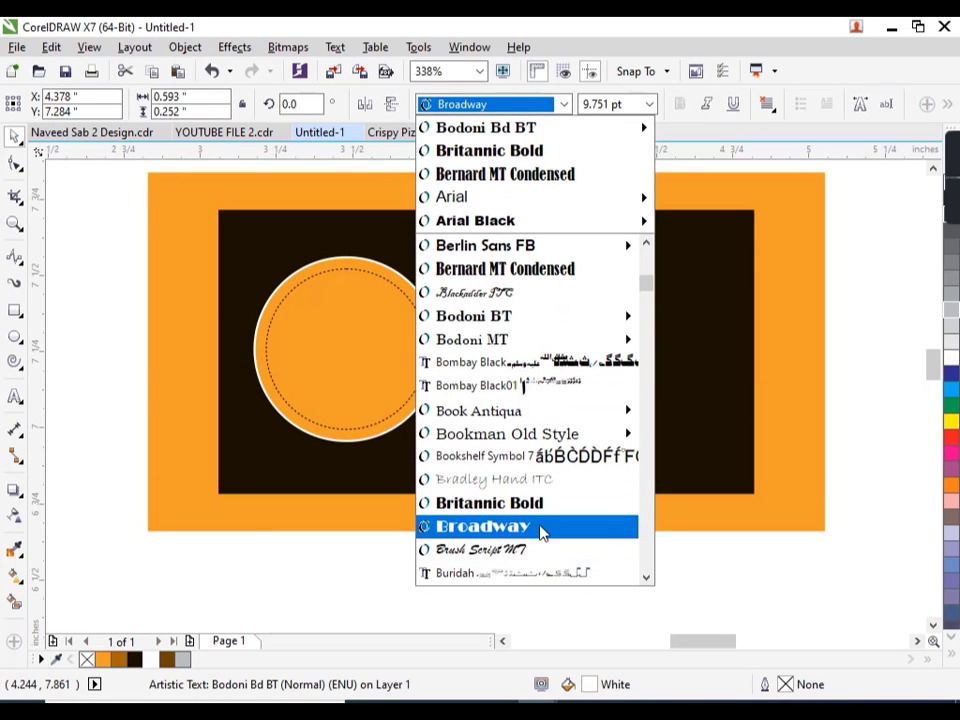
pyautogui.click(540, 508)
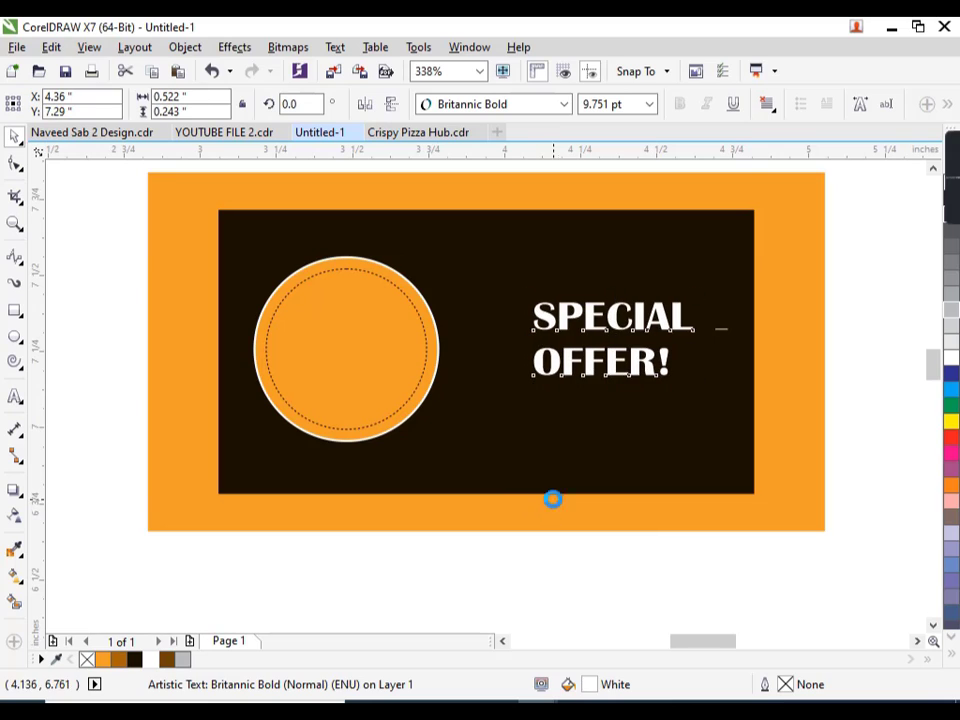
pyautogui.moveTo(570, 350); pyautogui.dragTo(580, 350)
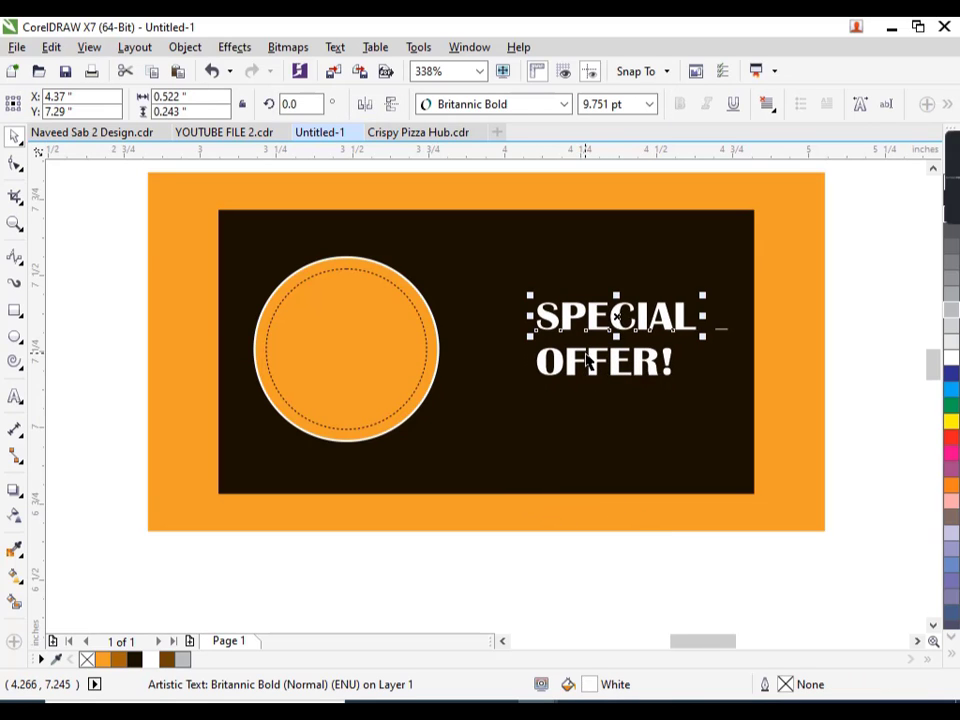
pyautogui.keyDown('shift'); pyautogui.click(620, 362); pyautogui.keyUp('shift')
# Centre OFFER! under SPECIAL and enlarge the SPECIAL text
pyautogui.press('c')
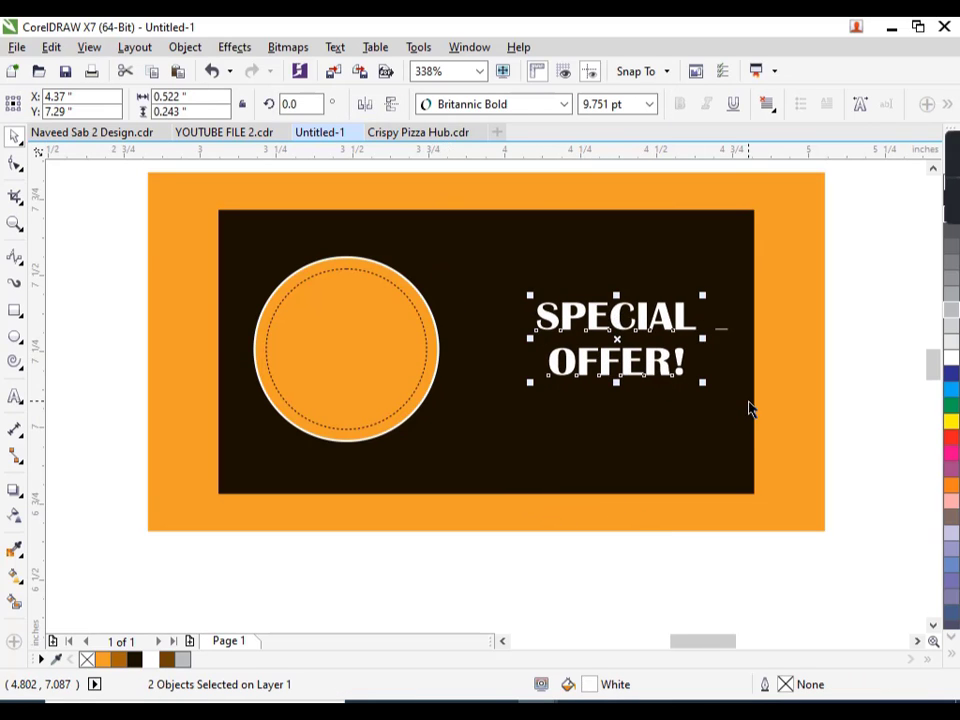
pyautogui.click(849, 354)
pyautogui.click(677, 328)
pyautogui.scroll(2, 677, 326)
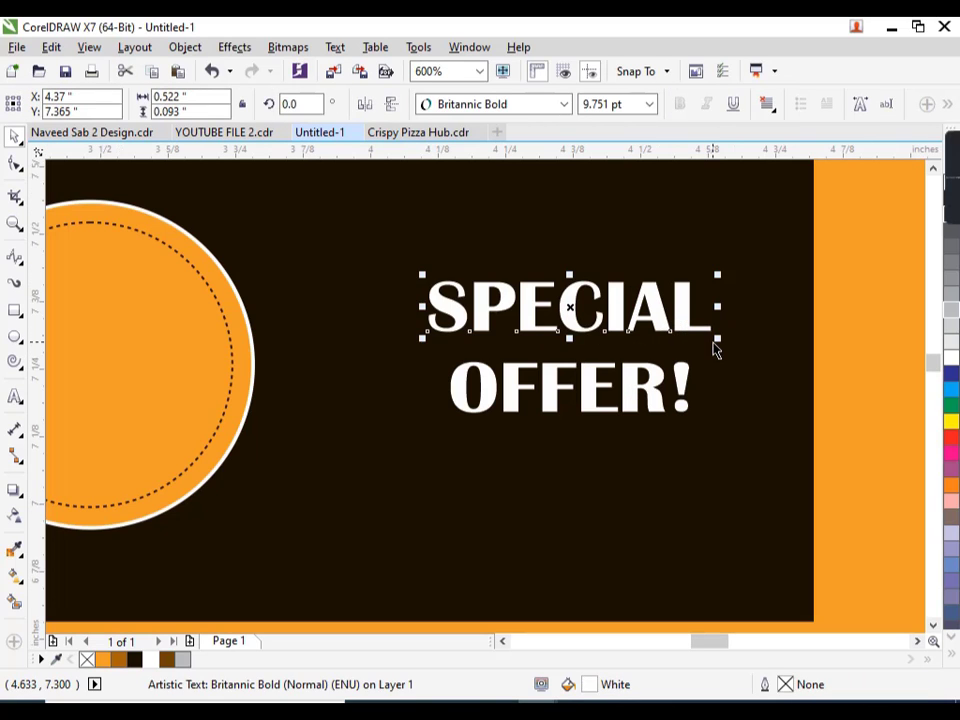
pyautogui.moveTo(716, 345); pyautogui.dragTo(716, 368)
pyautogui.keyDown('shift'); pyautogui.click(680, 398); pyautogui.keyUp('shift')
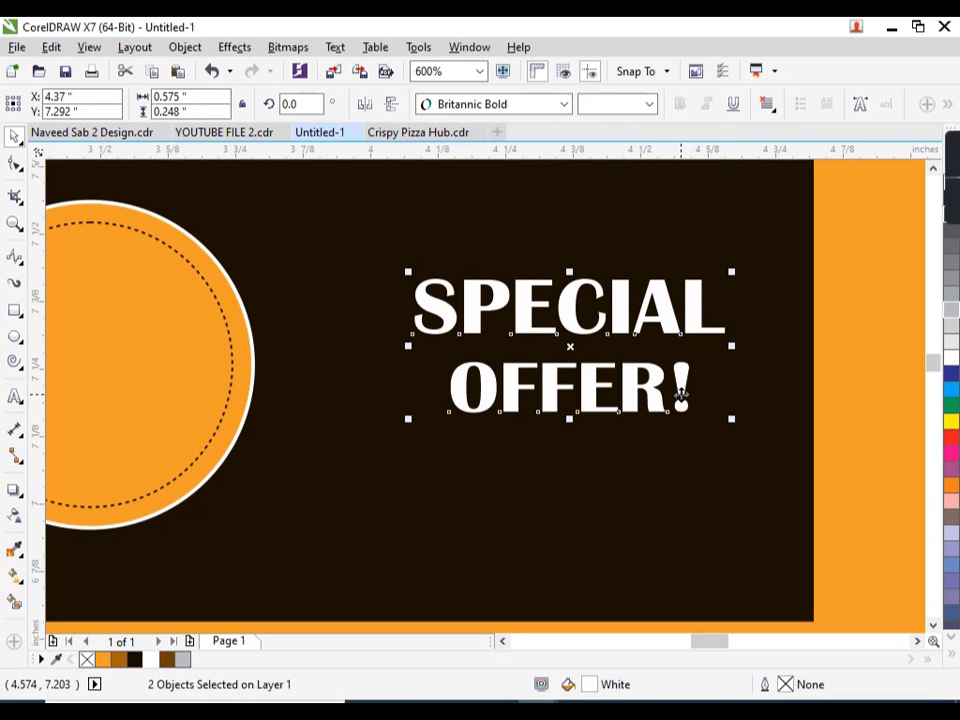
pyautogui.moveTo(756, 354); pyautogui.dragTo(400, 190)
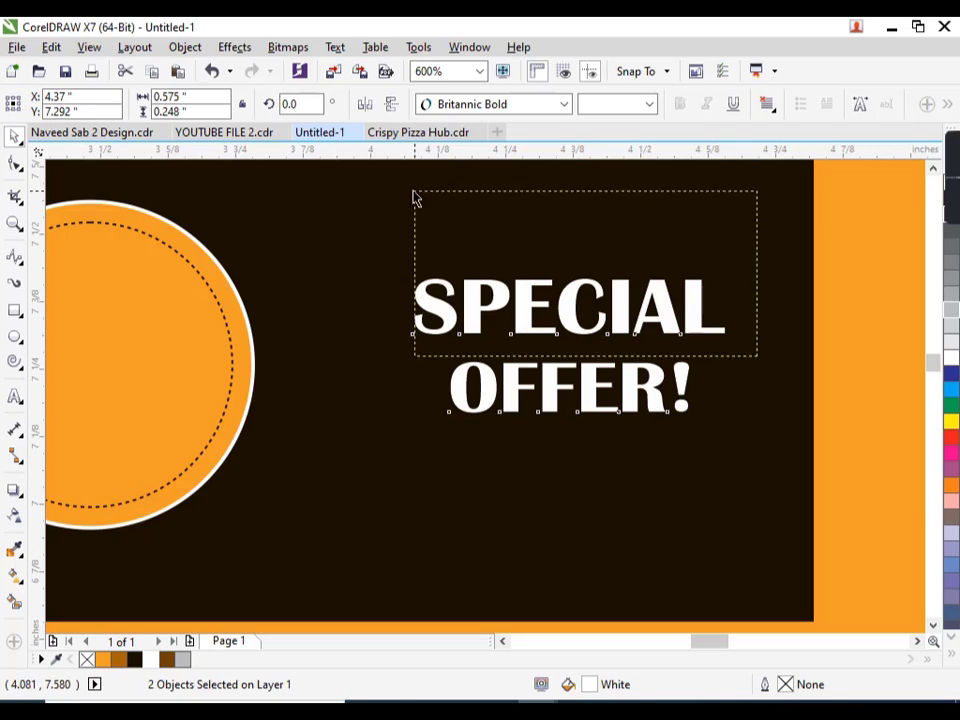
# Colour SPECIAL with the circle's sampled orange and enlarge it further
pyautogui.click(180, 403)
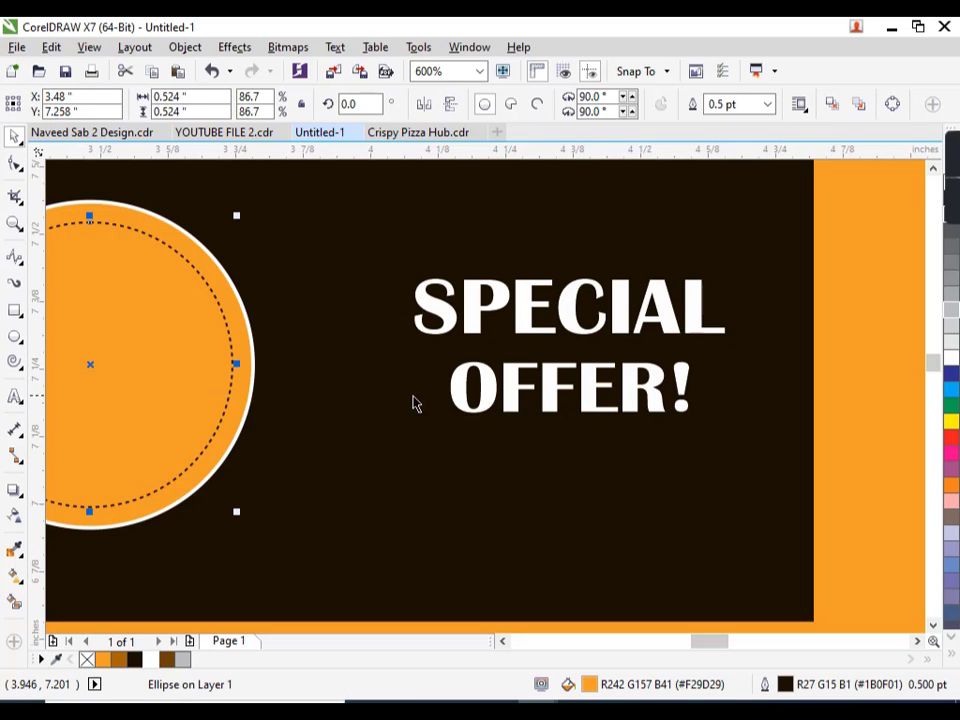
pyautogui.click(541, 330)
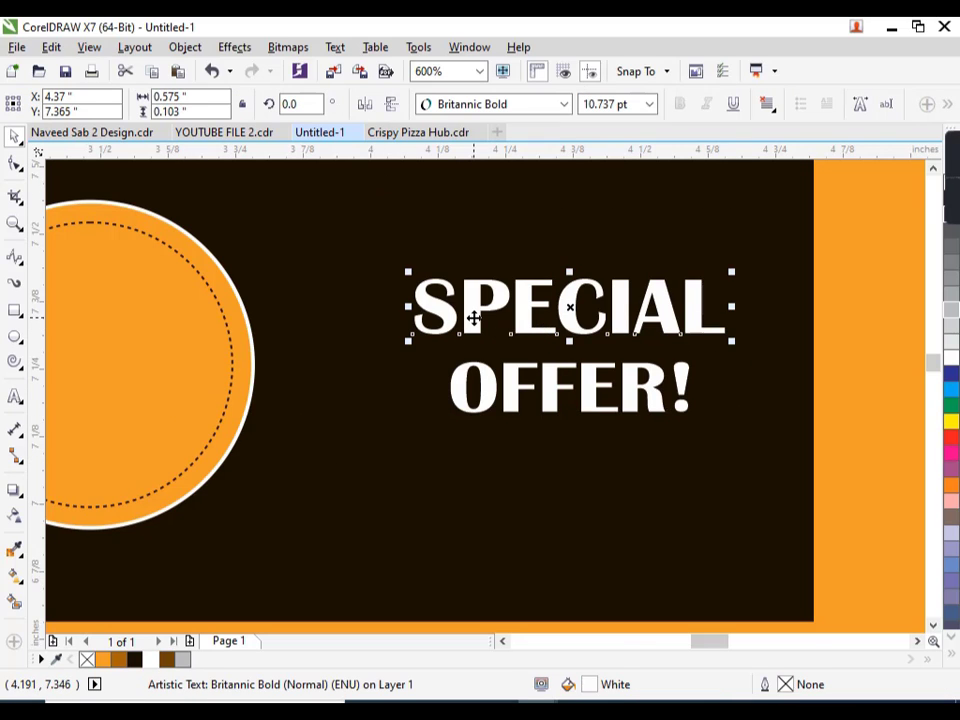
pyautogui.click(197, 364)
pyautogui.click(692, 290)
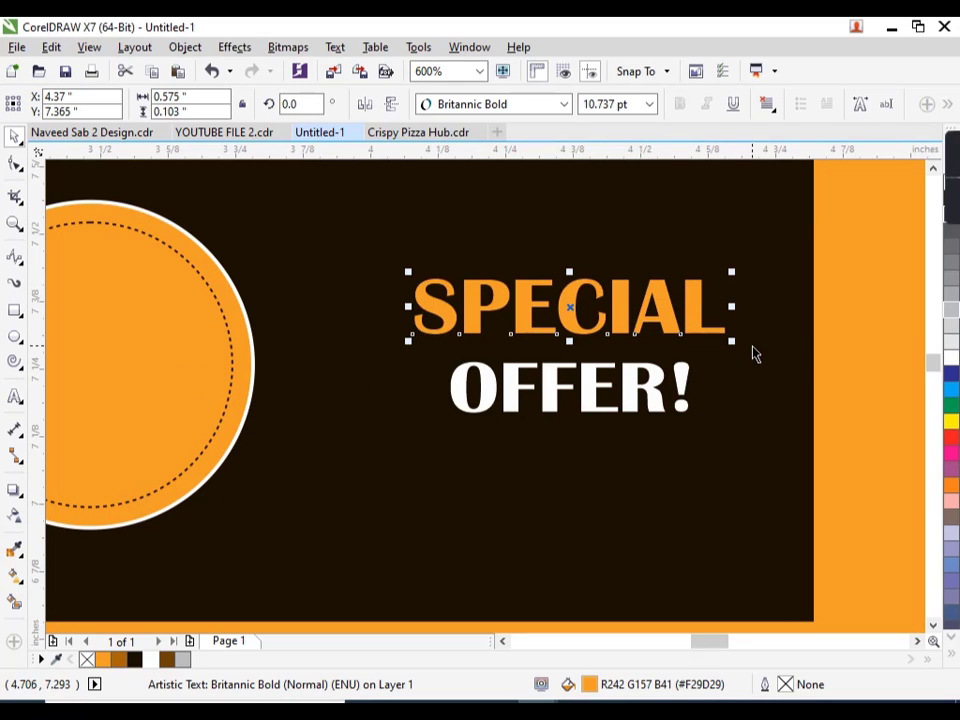
pyautogui.moveTo(732, 342); pyautogui.dragTo(753, 347)
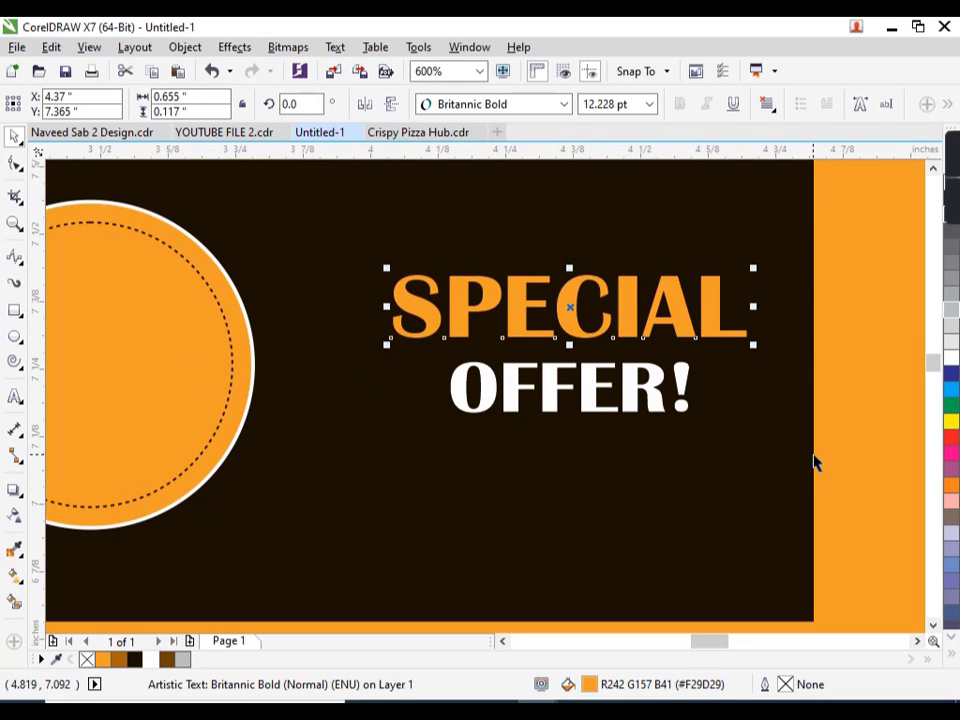
pyautogui.moveTo(814, 460); pyautogui.dragTo(332, 206)
pyautogui.scroll(-2, 503, 369)
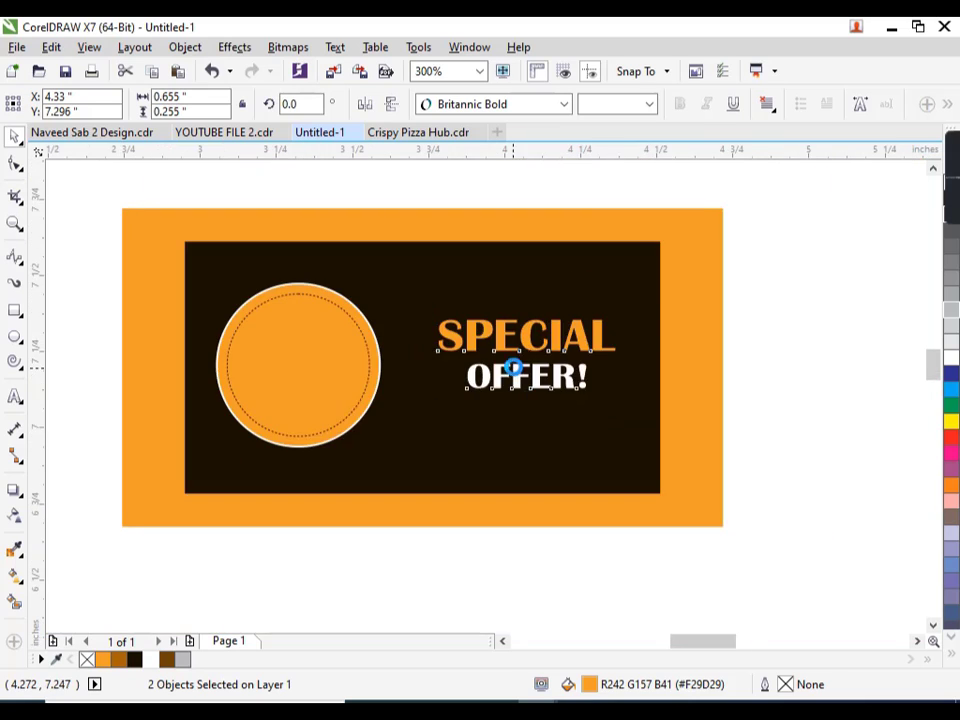
pyautogui.scroll(1, 513, 368)
# Draw a small white circle near the panel's bottom edge and shrink it into a dot
pyautogui.click(15, 336)
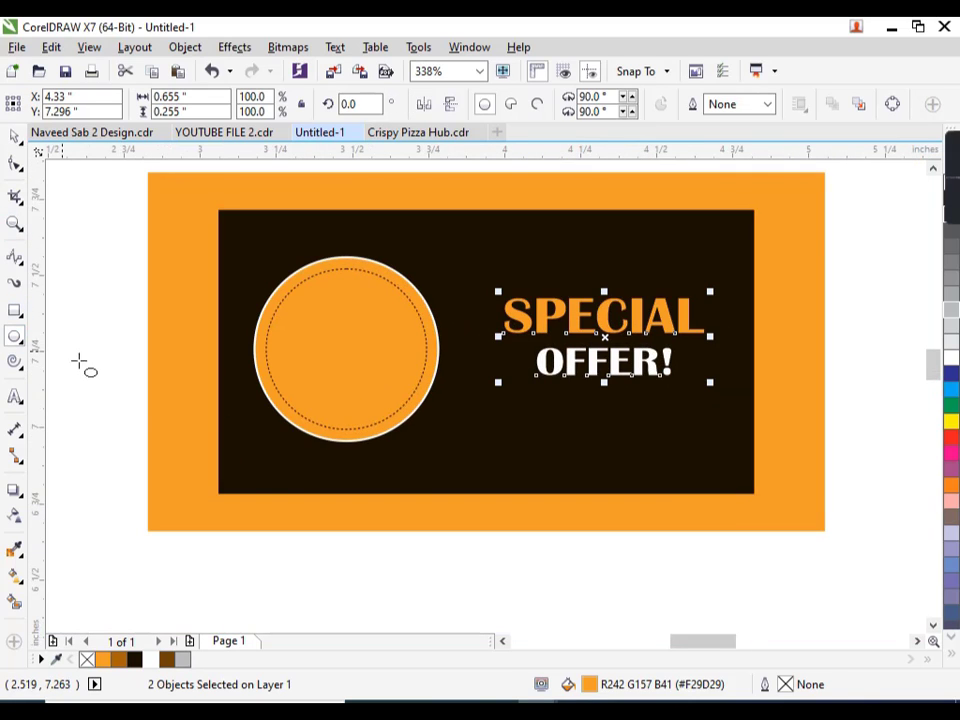
pyautogui.moveTo(416, 471); pyautogui.dragTo(434, 489)
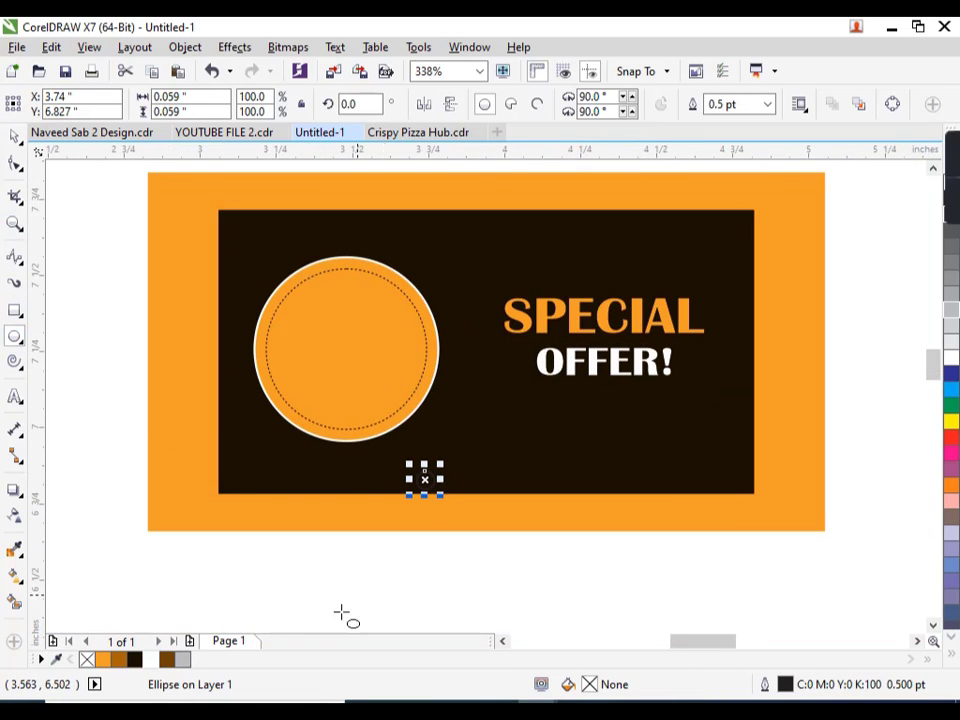
pyautogui.click(151, 660)
pyautogui.scroll(2, 437, 508)
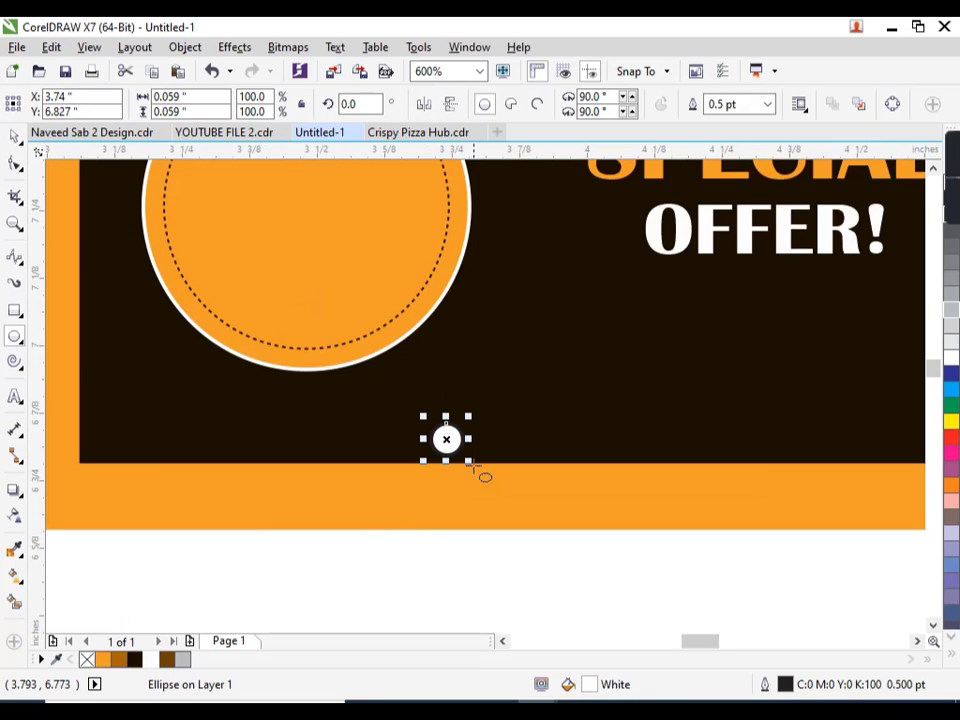
pyautogui.moveTo(475, 467); pyautogui.dragTo(463, 457)
pyautogui.press('space')
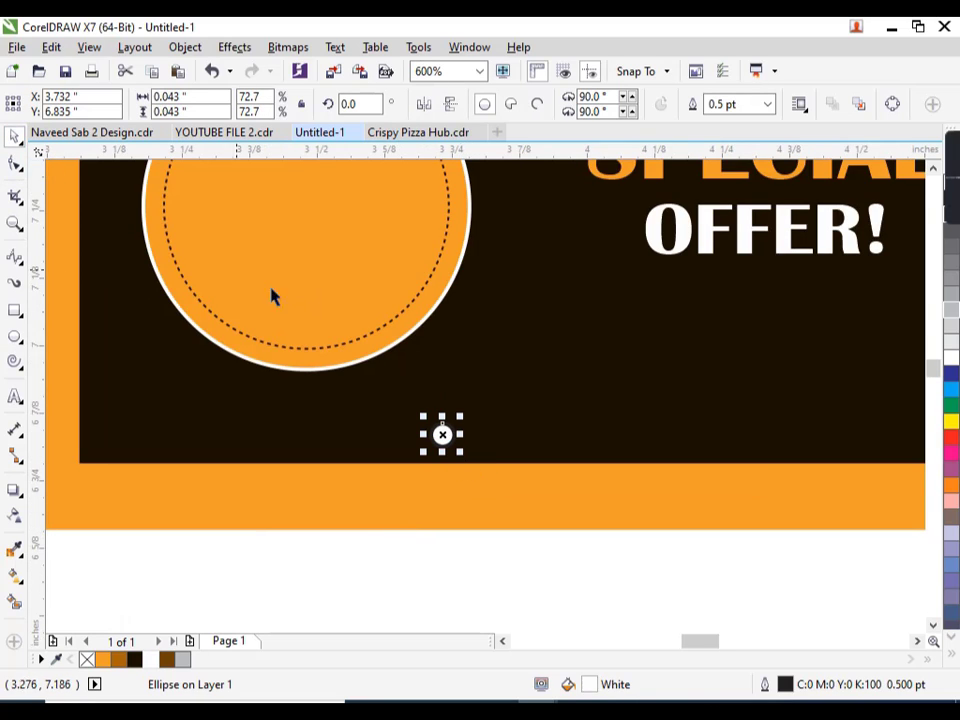
pyautogui.scroll(2, 465, 443)
pyautogui.moveTo(422, 472)
pyautogui.mouseDown()
pyautogui.moveTo(404, 468)
pyautogui.moveTo(530, 470)
pyautogui.moveTo(459, 460)
pyautogui.moveTo(476, 243)
pyautogui.mouseUp()
pyautogui.scroll(-2, 403, 470)
# Repeat the dot into a row and place staggered copies of the row along the top edge
pyautogui.hotkey('ctrl', 'r')
pyautogui.hotkey('ctrl', 'r')
pyautogui.hotkey('ctrl', 'r')
pyautogui.hotkey('ctrl', 'r')
pyautogui.hotkey('ctrl', 'r')
pyautogui.hotkey('ctrl', 'r')
pyautogui.scroll(-2, 422, 470)
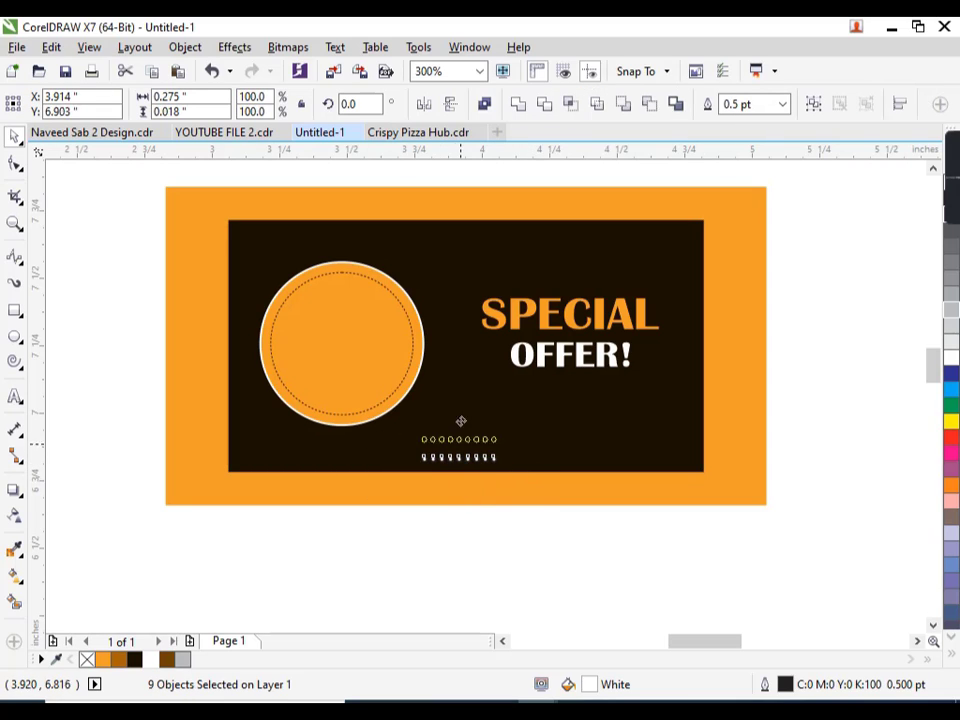
pyautogui.scroll(2, 474, 241)
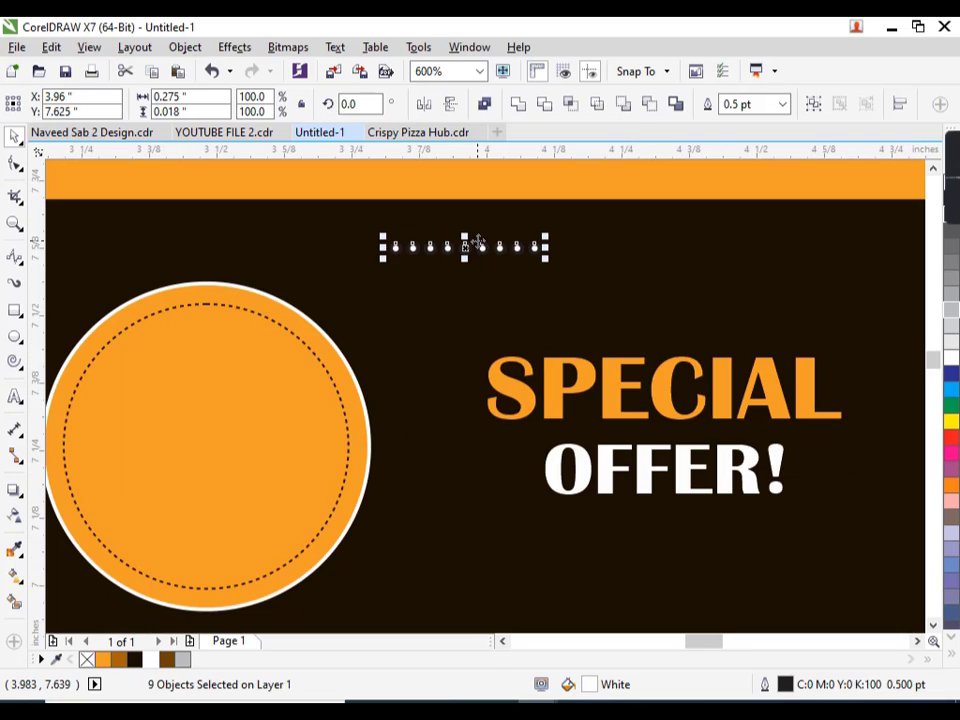
pyautogui.click(480, 243)
pyautogui.moveTo(533, 270); pyautogui.dragTo(385, 235)
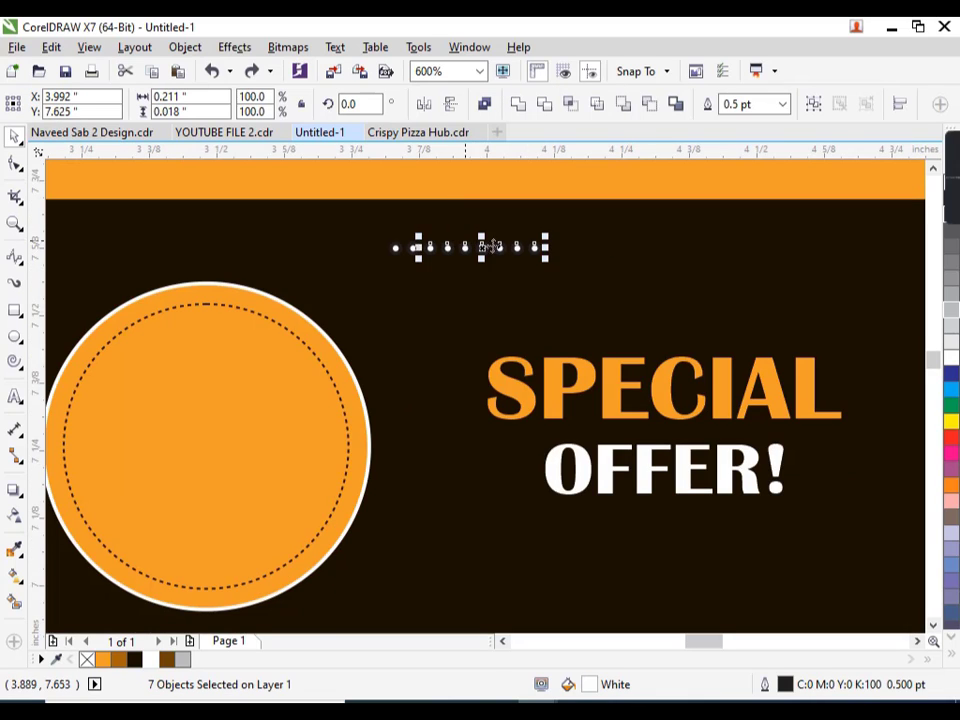
pyautogui.scroll(1, 421, 212)
pyautogui.moveTo(508, 285); pyautogui.dragTo(531, 262)
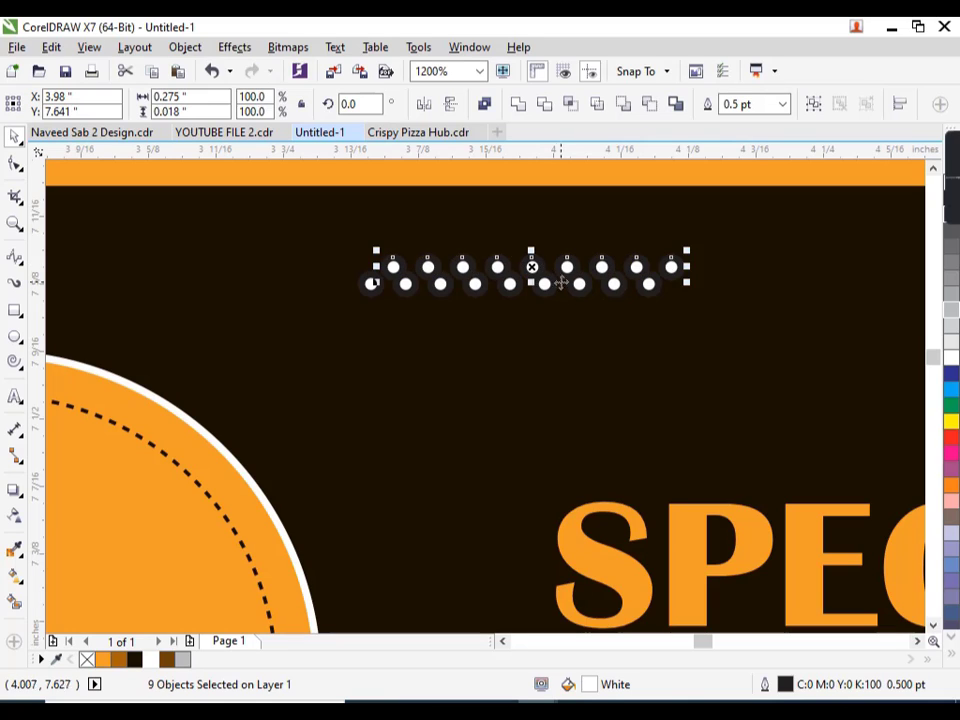
pyautogui.hotkey('ctrl', 'z')
pyautogui.press('Up')
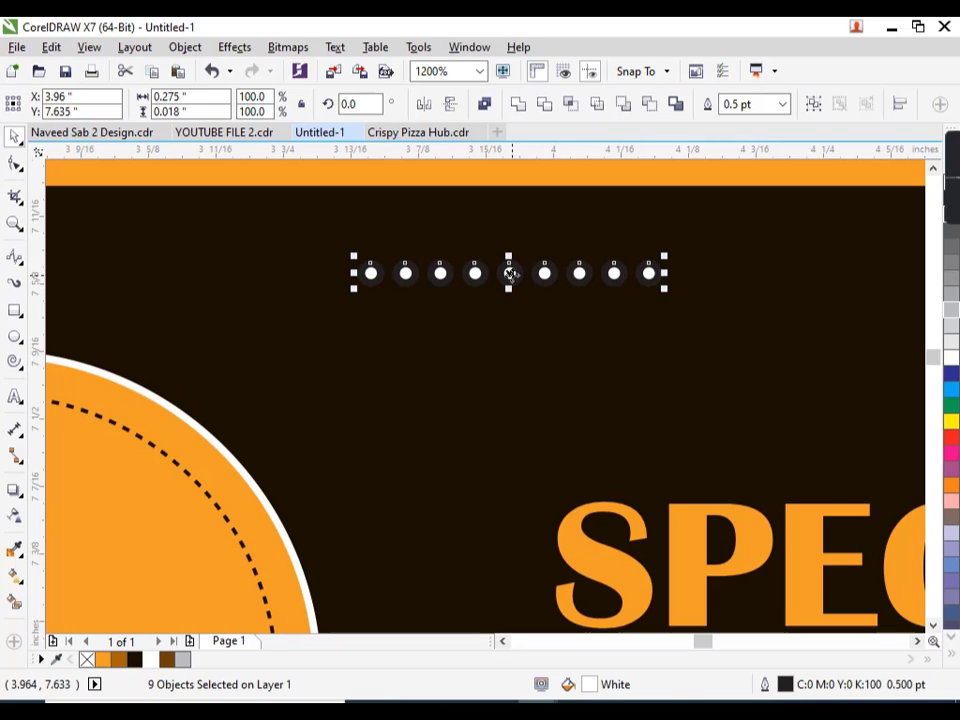
pyautogui.moveTo(510, 274); pyautogui.dragTo(535, 245)
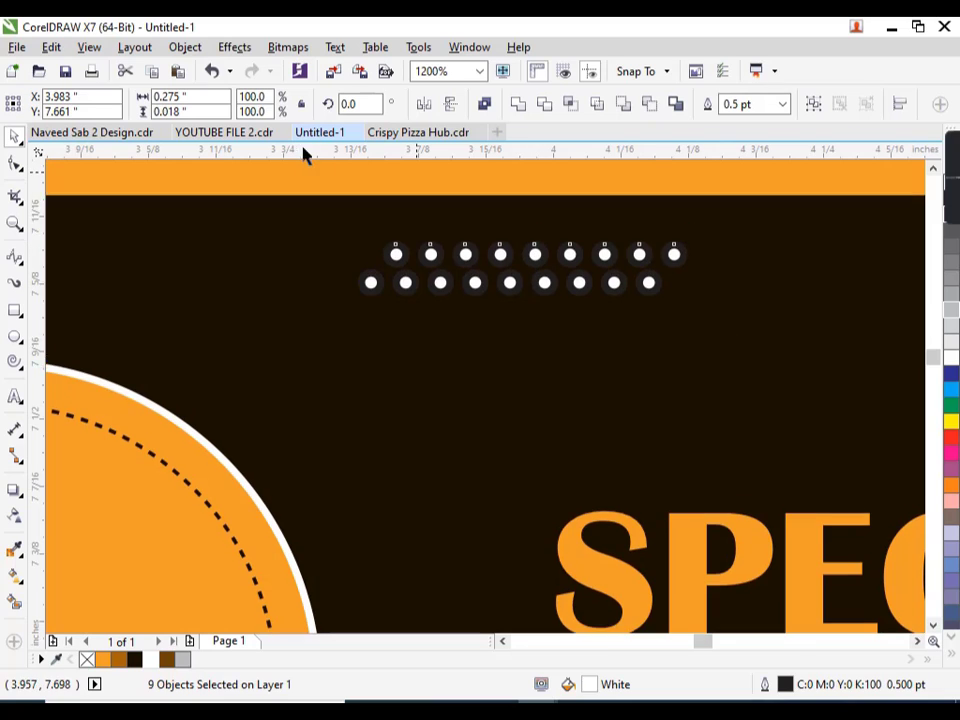
# Remove the outlines from the top and bottom rows of dots
pyautogui.moveTo(345, 228); pyautogui.dragTo(695, 305)
pyautogui.rightClick(88, 660)
pyautogui.scroll(-3, 452, 381)
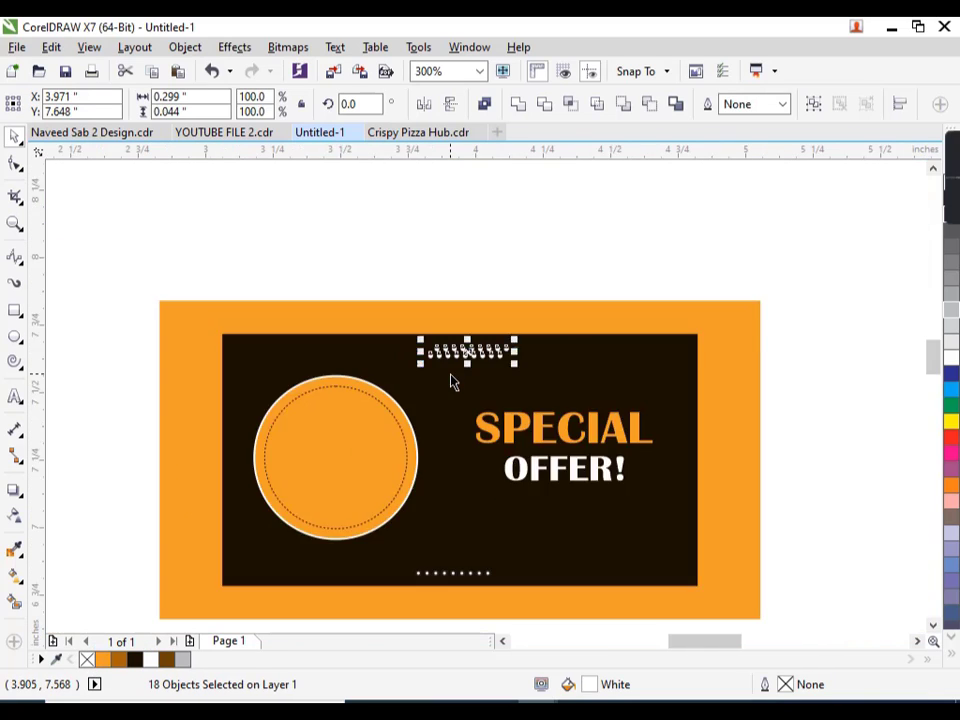
pyautogui.scroll(-1, 452, 381)
pyautogui.moveTo(514, 518); pyautogui.dragTo(379, 466)
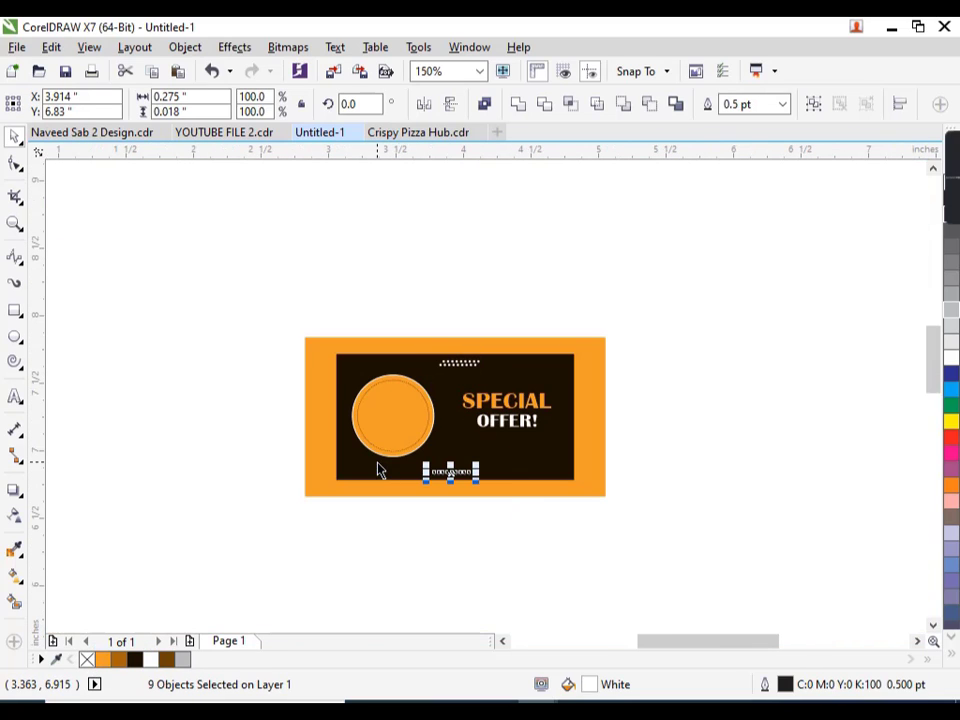
pyautogui.rightClick(100, 662)
pyautogui.rightClick(87, 660)
pyautogui.press('Escape')
pyautogui.scroll(1, 467, 490)
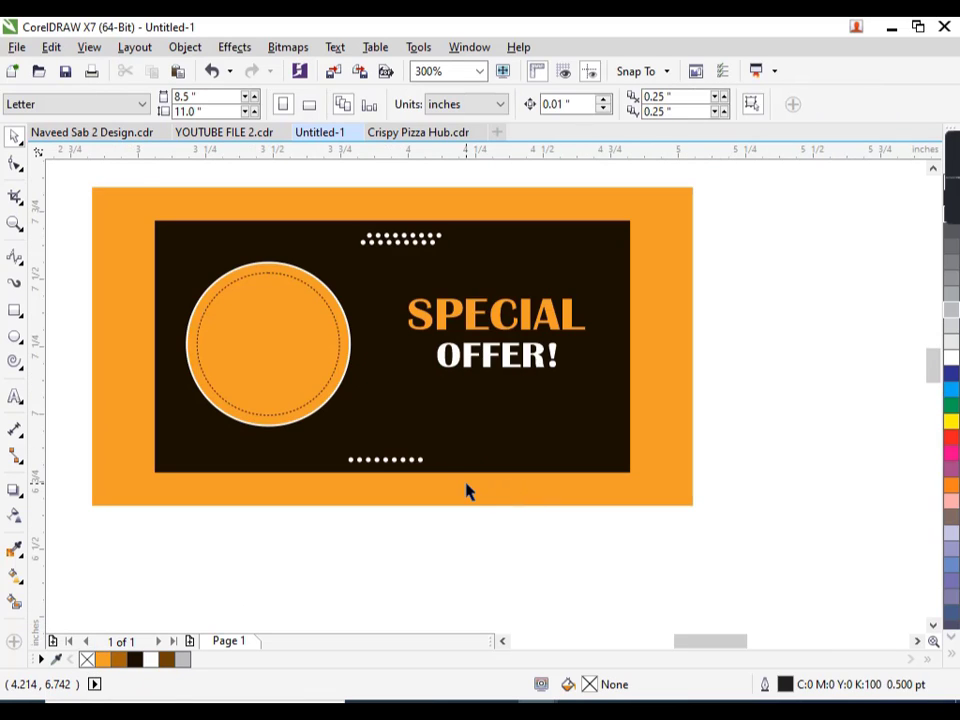
pyautogui.scroll(1, 467, 490)
# Paste the lorem ipsum paragraph, shrink it under OFFER!, and nudge both up together
pyautogui.moveTo(543, 518); pyautogui.dragTo(490, 474)
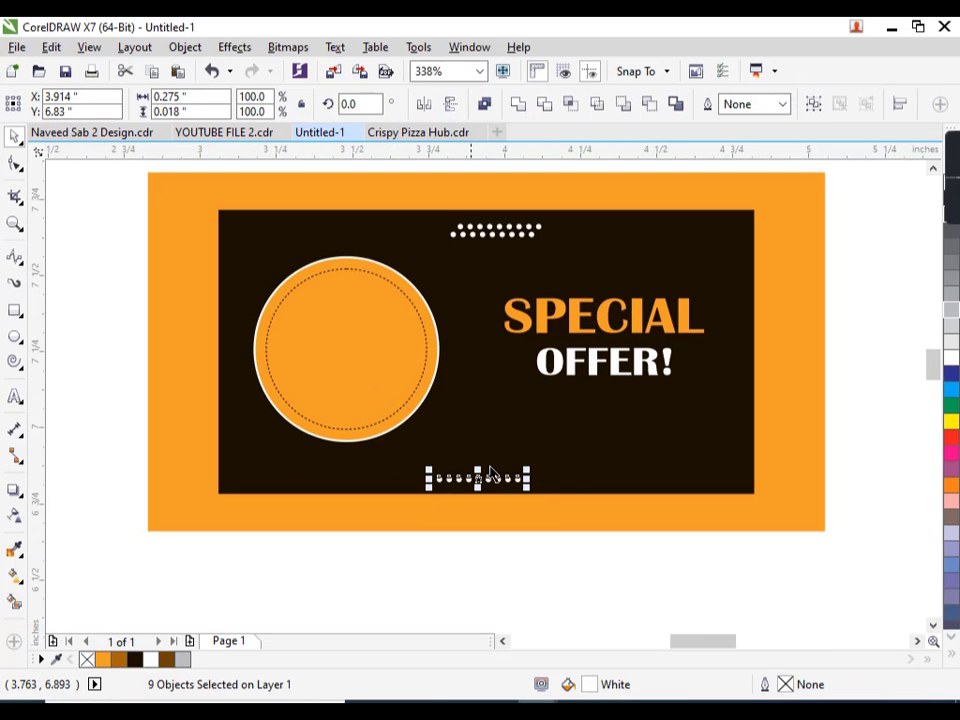
pyautogui.hotkey('ctrl', 'v')
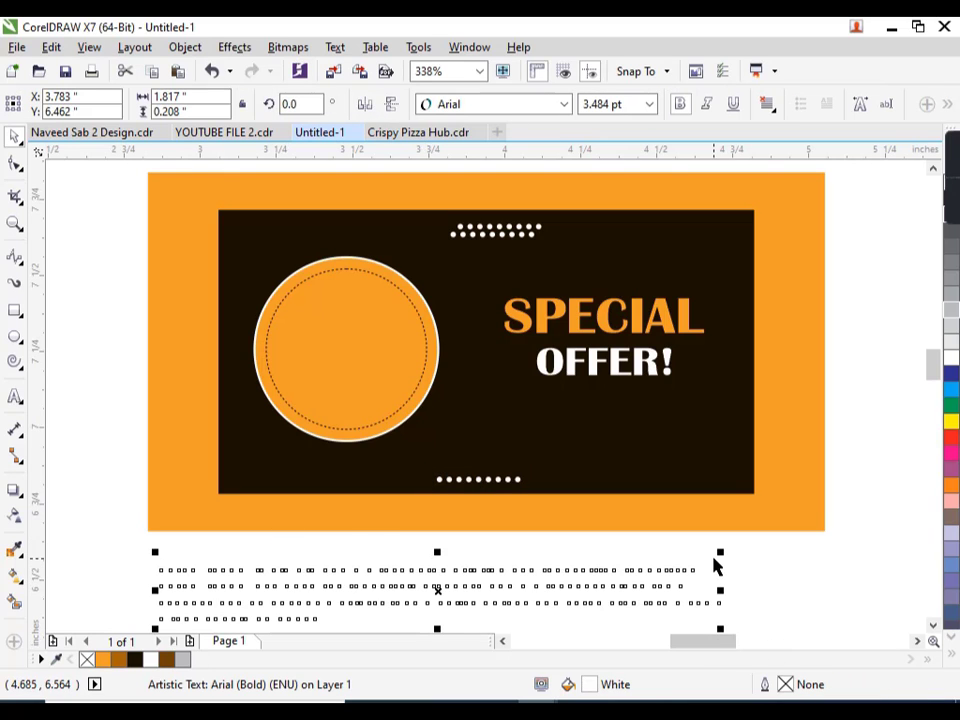
pyautogui.moveTo(720, 552)
pyautogui.mouseDown()
pyautogui.moveTo(673, 536)
pyautogui.moveTo(583, 576)
pyautogui.mouseUp()
pyautogui.moveTo(444, 568); pyautogui.dragTo(668, 420)
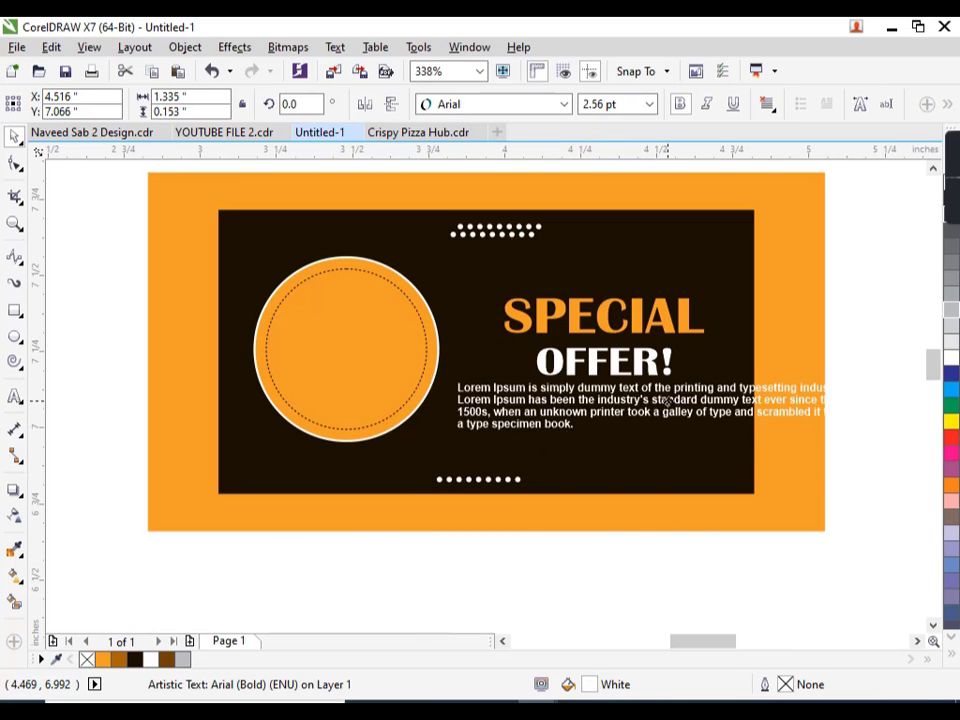
pyautogui.moveTo(866, 446); pyautogui.dragTo(650, 425)
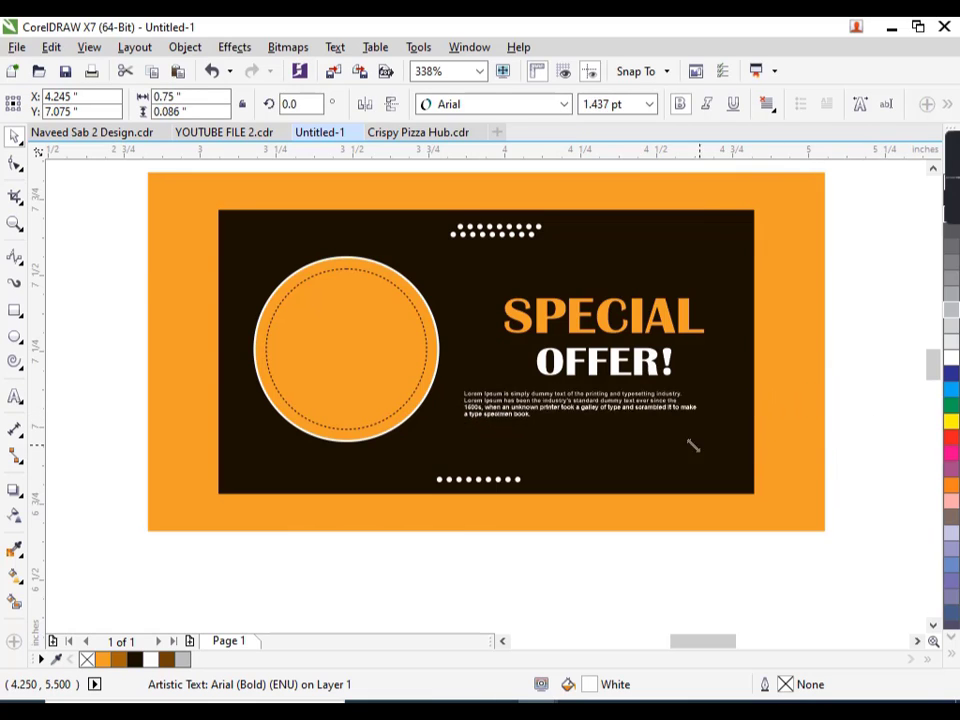
pyautogui.click(587, 401)
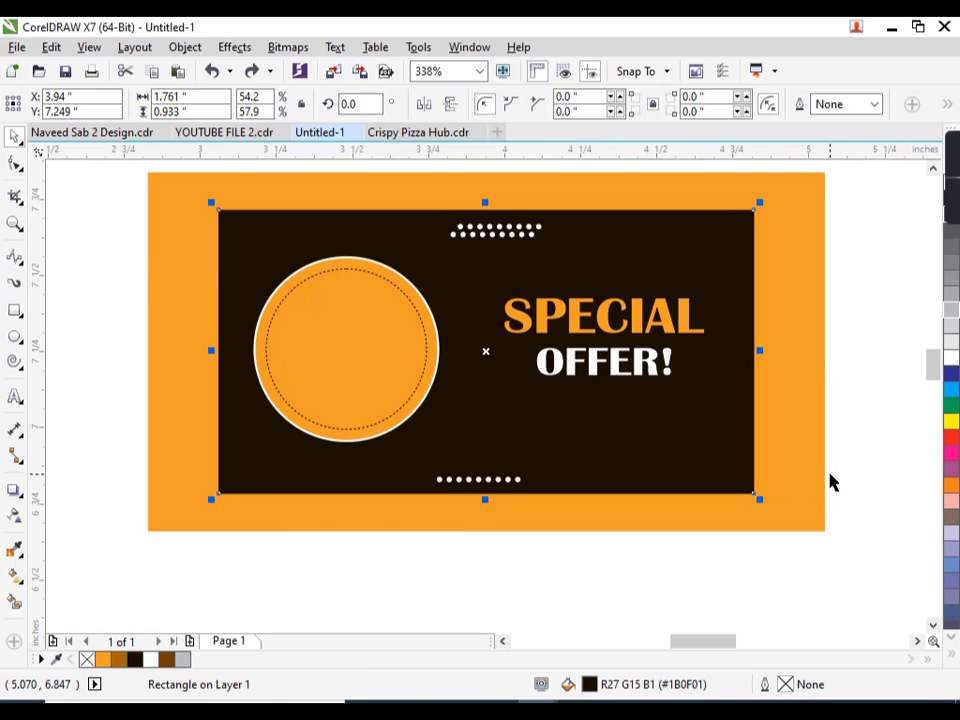
pyautogui.click(498, 392)
pyautogui.moveTo(556, 404); pyautogui.dragTo(608, 390)
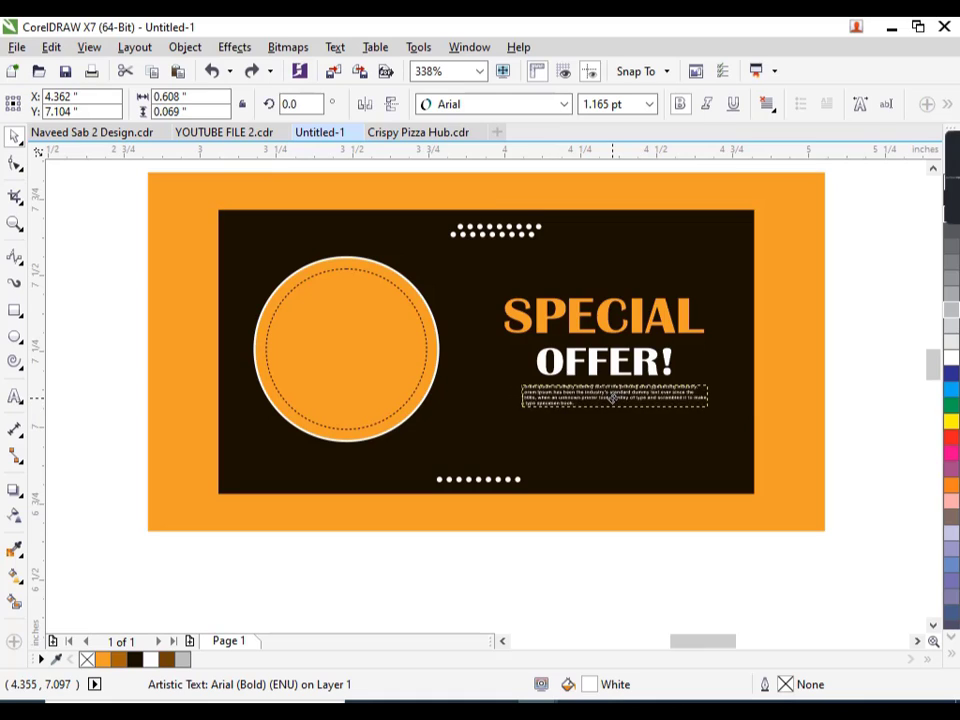
pyautogui.keyDown('shift'); pyautogui.click(655, 362); pyautogui.keyUp('shift')
pyautogui.moveTo(655, 362); pyautogui.dragTo(651, 356)
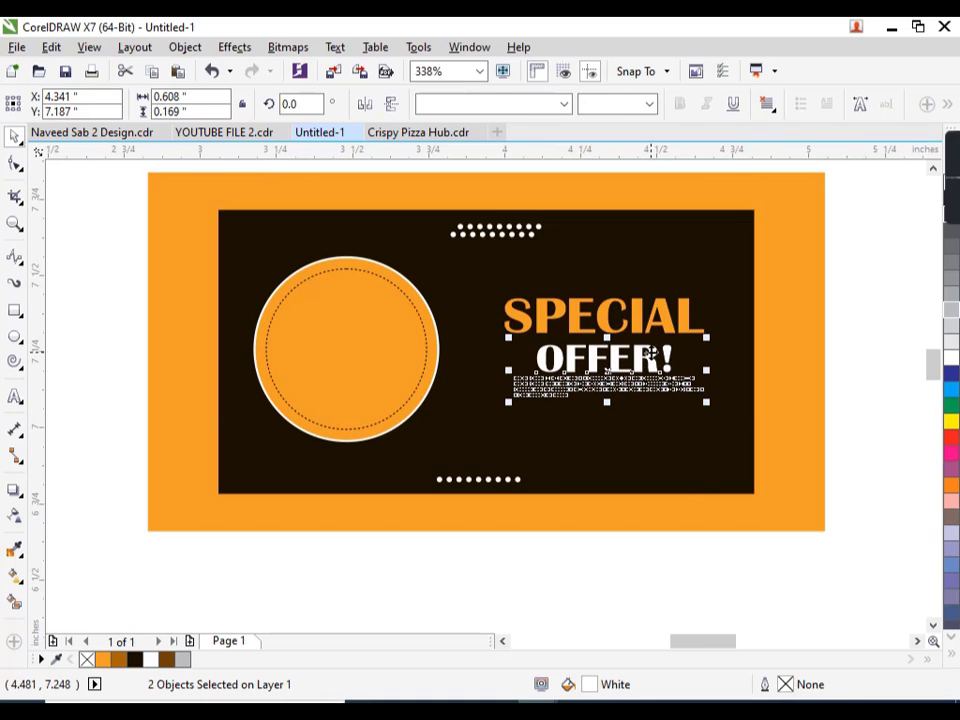
pyautogui.click(686, 543)
# Draw a B-Spline swoosh from the circle's base rising to the upper right beside the headline
pyautogui.click(17, 259)
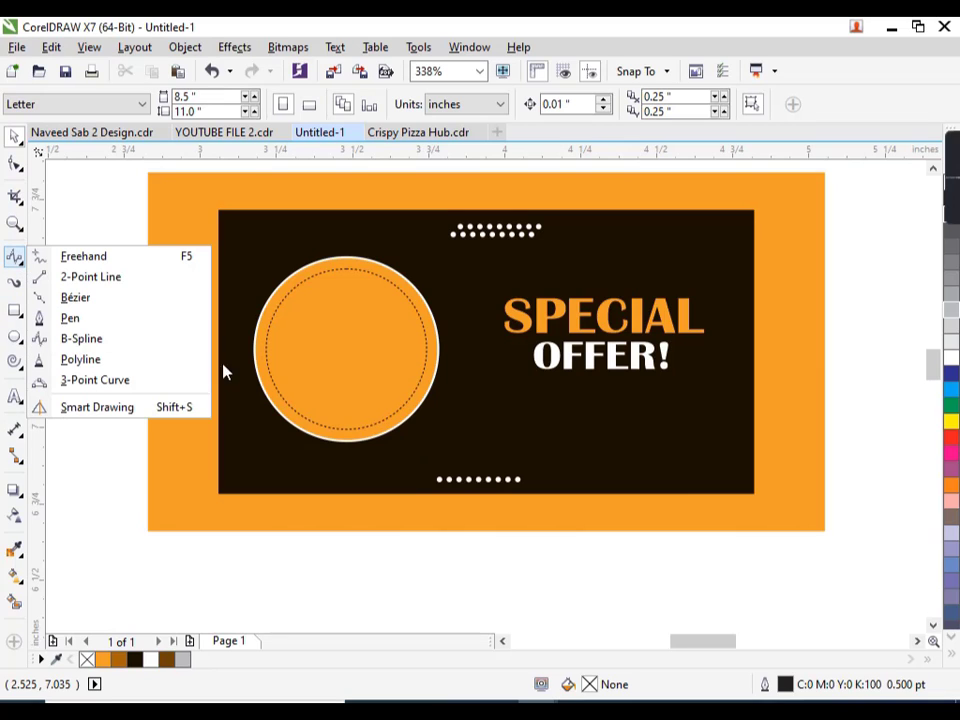
pyautogui.click(80, 338)
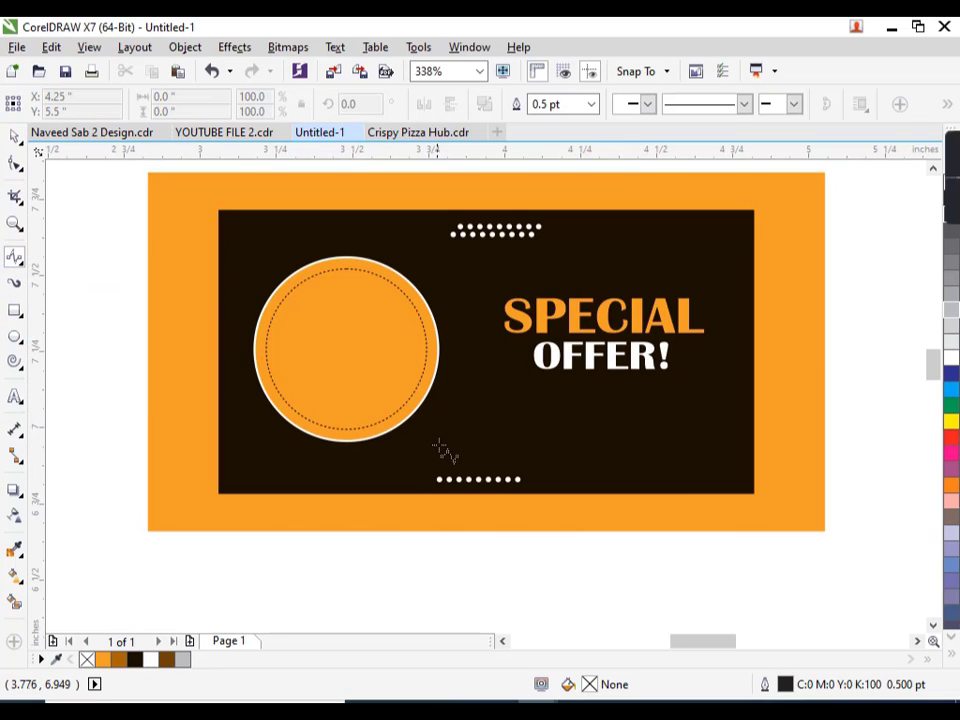
pyautogui.click(364, 443)
pyautogui.click(430, 455)
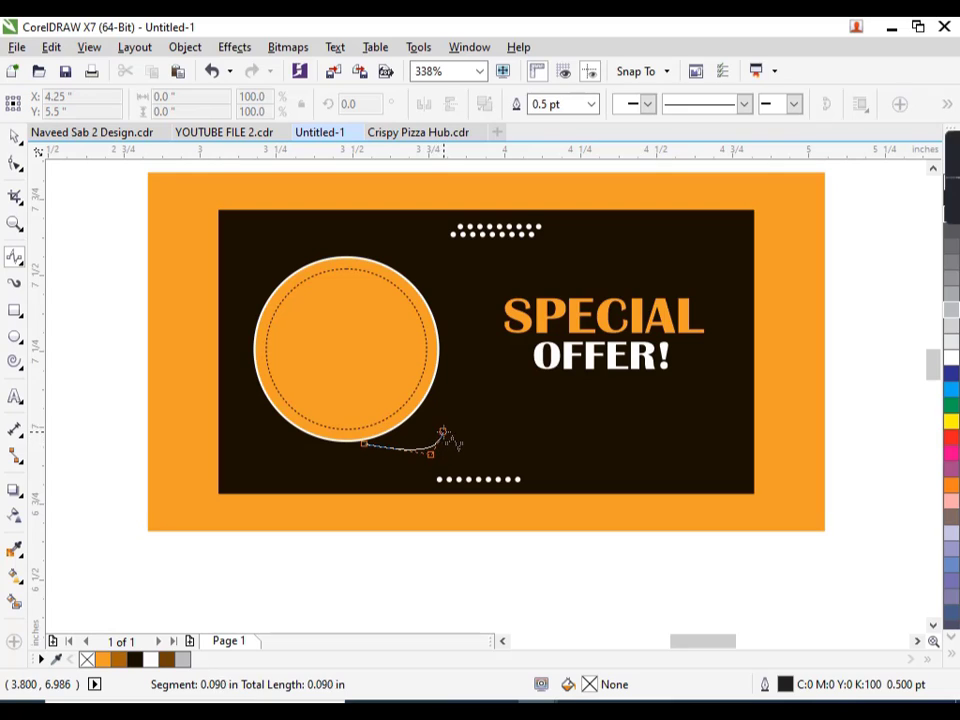
pyautogui.click(442, 432)
pyautogui.click(538, 447)
pyautogui.click(541, 400)
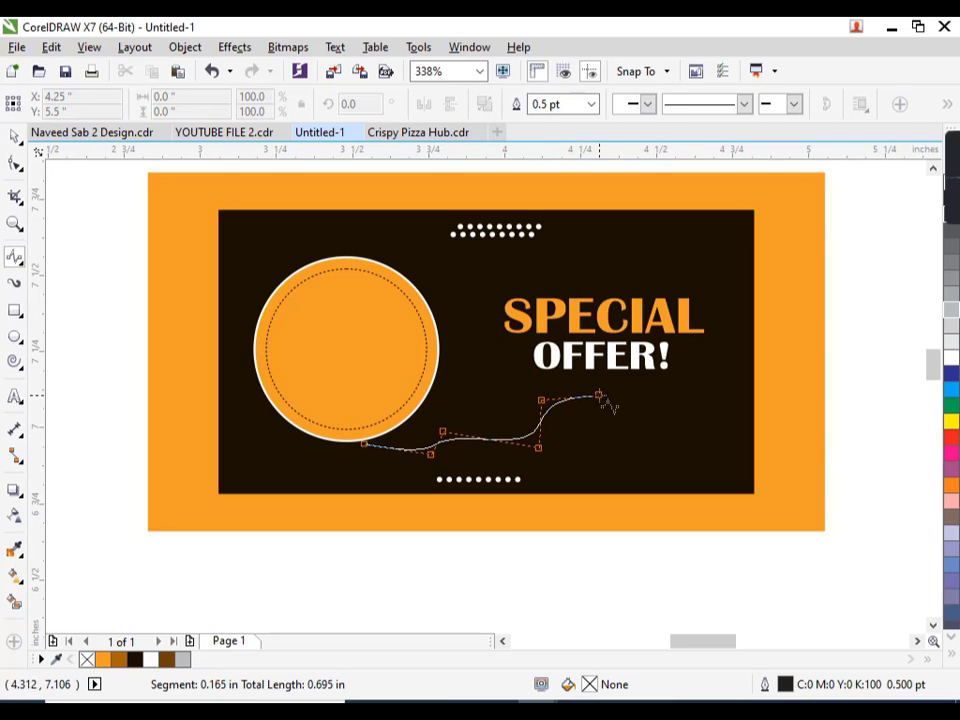
pyautogui.click(630, 395)
pyautogui.click(640, 383)
pyautogui.click(717, 384)
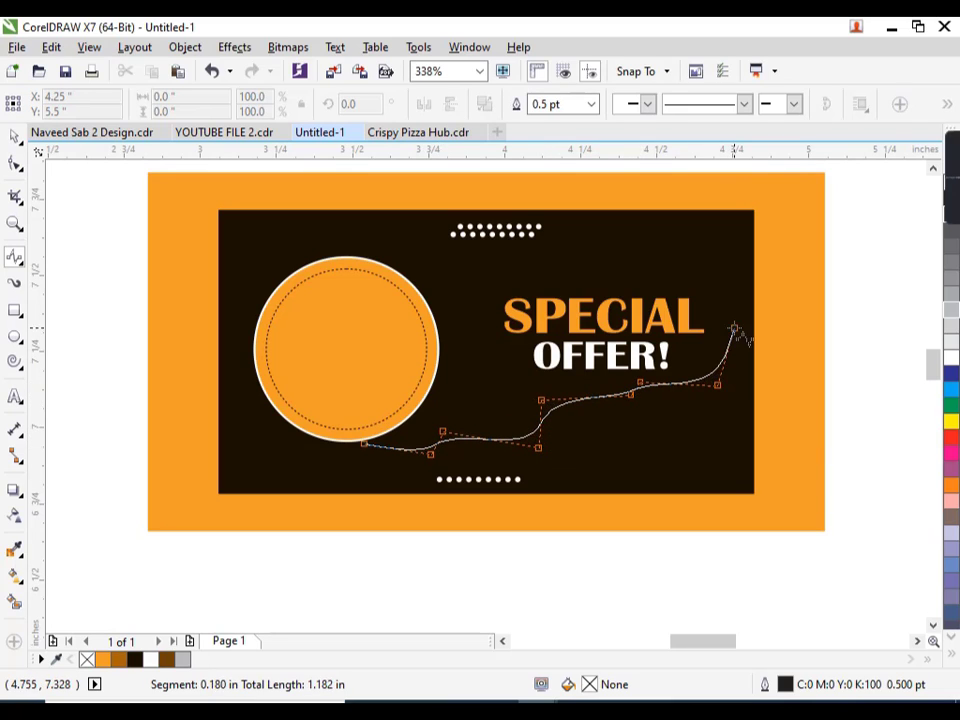
pyautogui.click(735, 326)
pyautogui.doubleClick(736, 268)
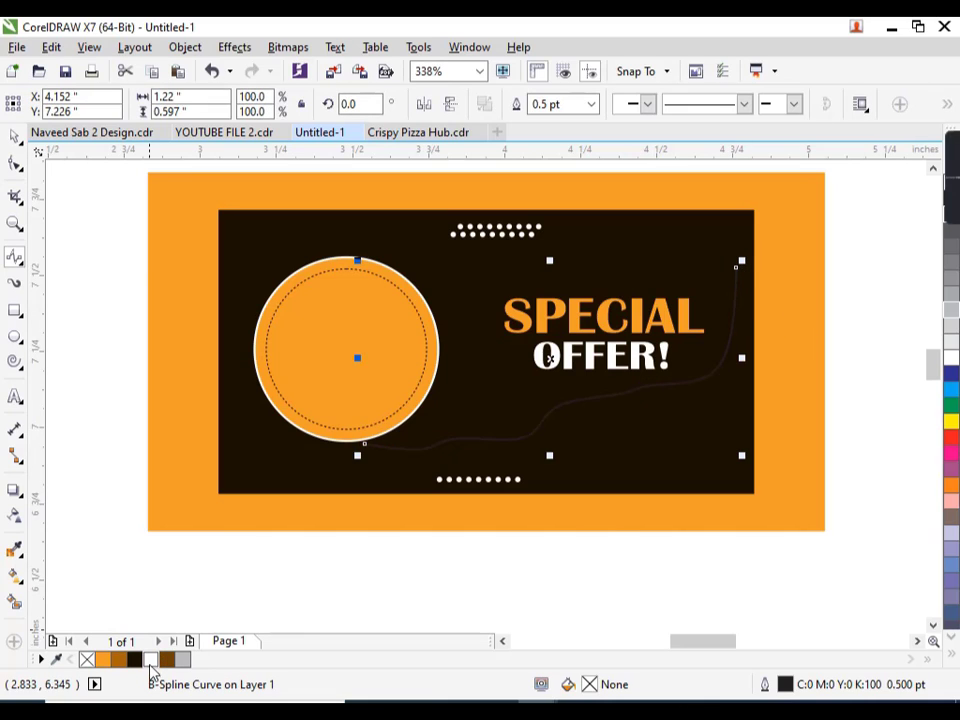
# Outline the swoosh white and add a slightly lower copy outlined orange
pyautogui.rightClick(150, 660)
pyautogui.press('space')
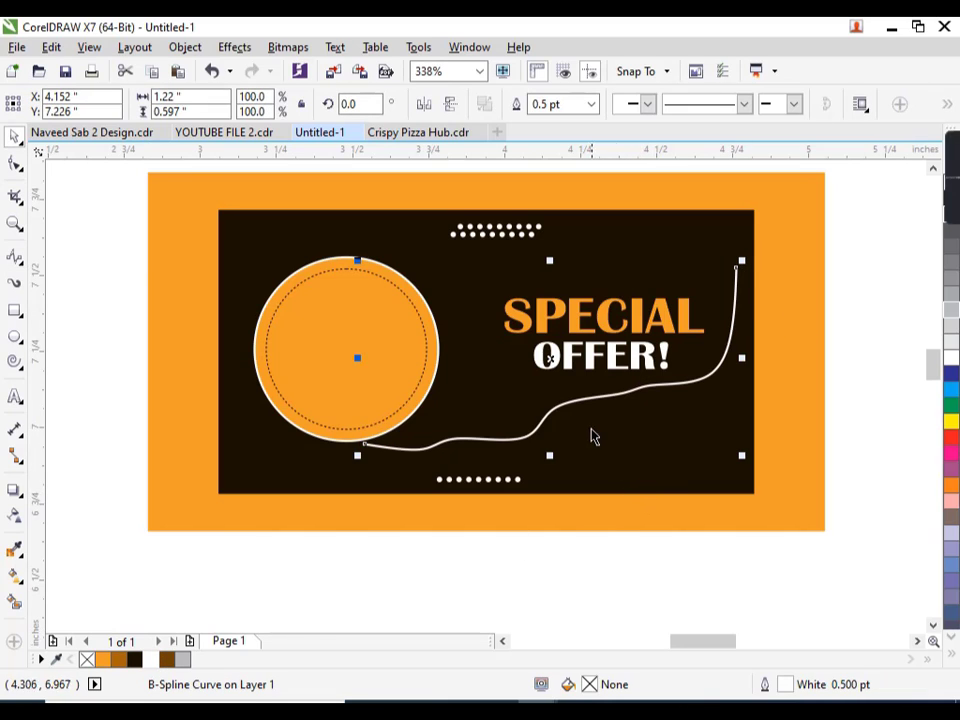
pyautogui.moveTo(558, 373); pyautogui.dragTo(555, 366)
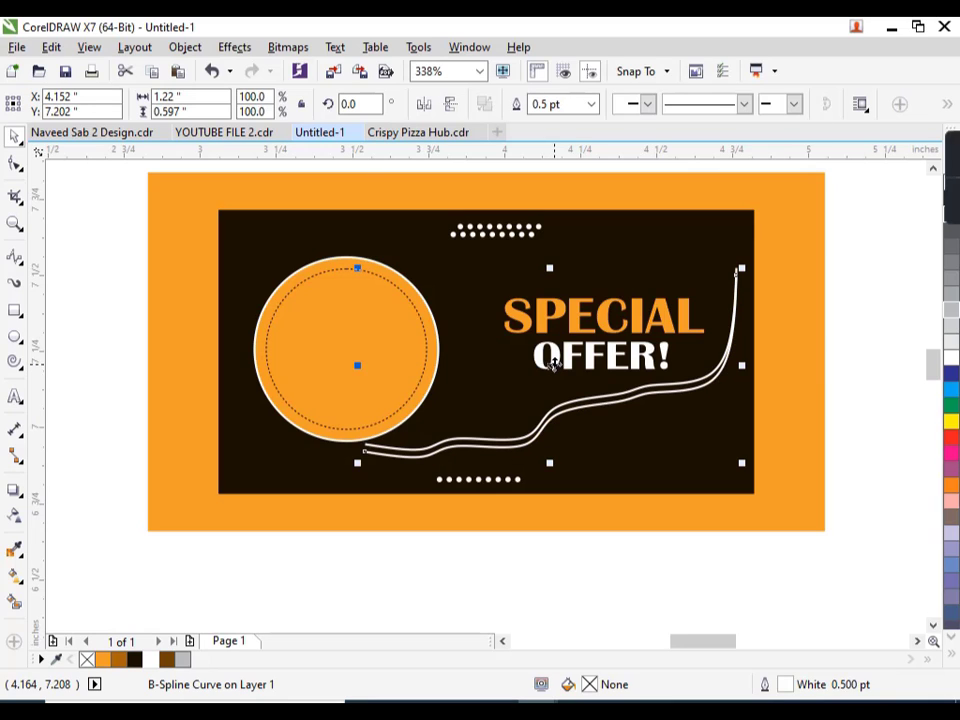
pyautogui.rightClick(101, 660)
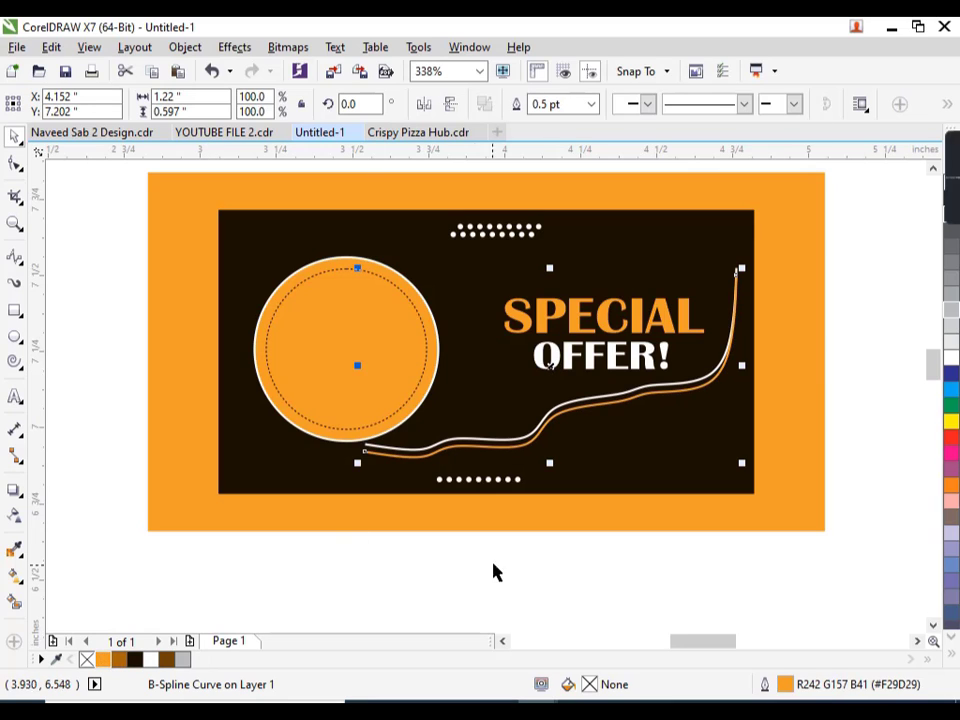
pyautogui.click(573, 577)
# Add arrowheads to both the start and end of the swoosh curve
pyautogui.click(384, 448)
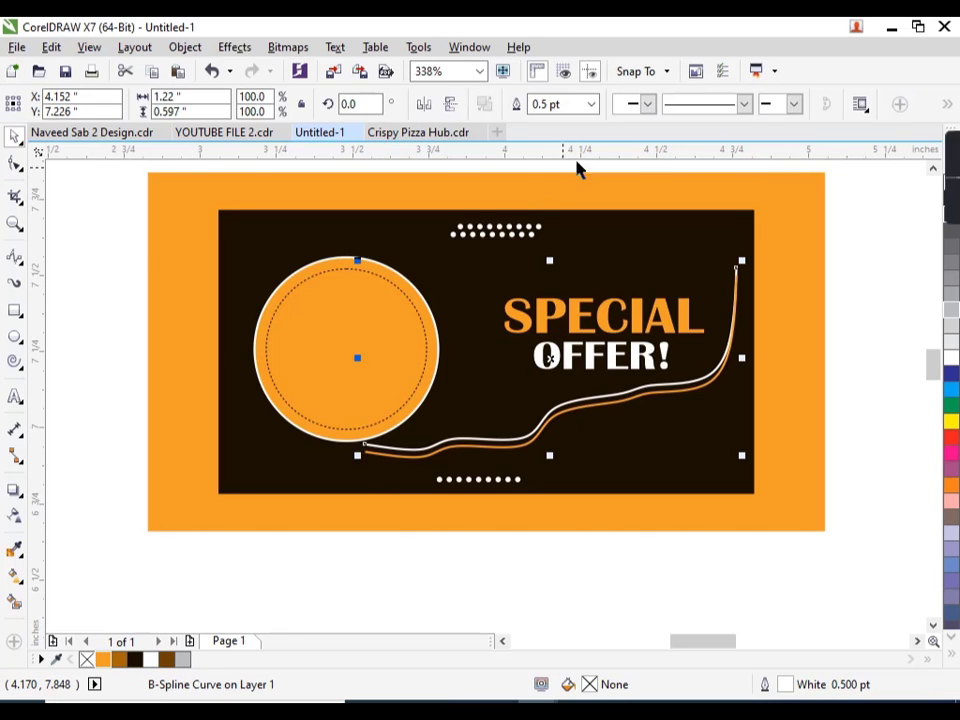
pyautogui.click(647, 104)
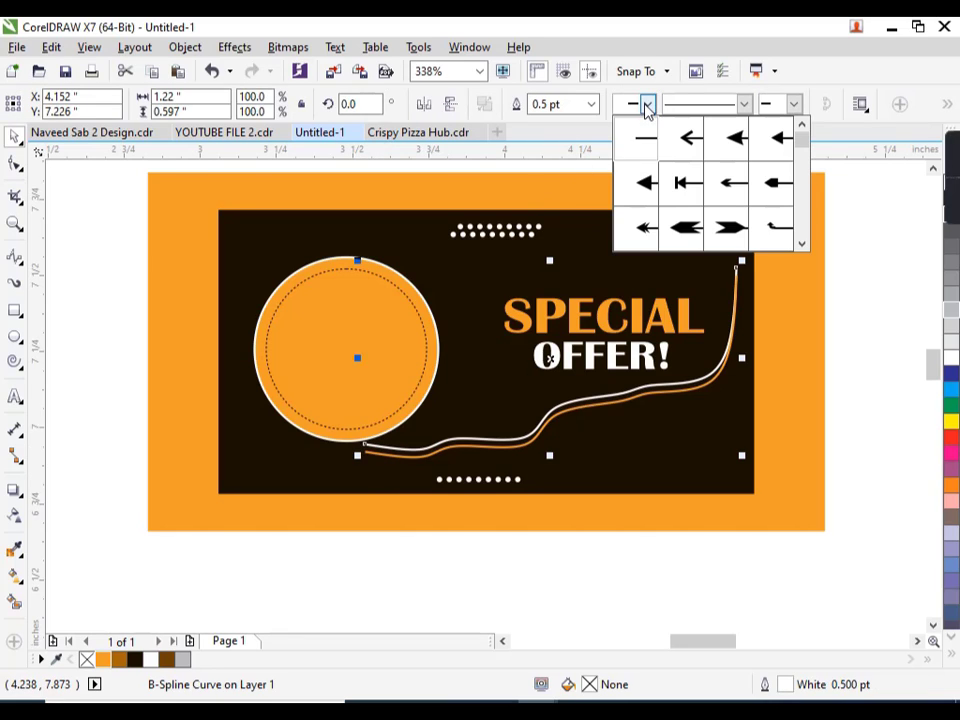
pyautogui.click(645, 231)
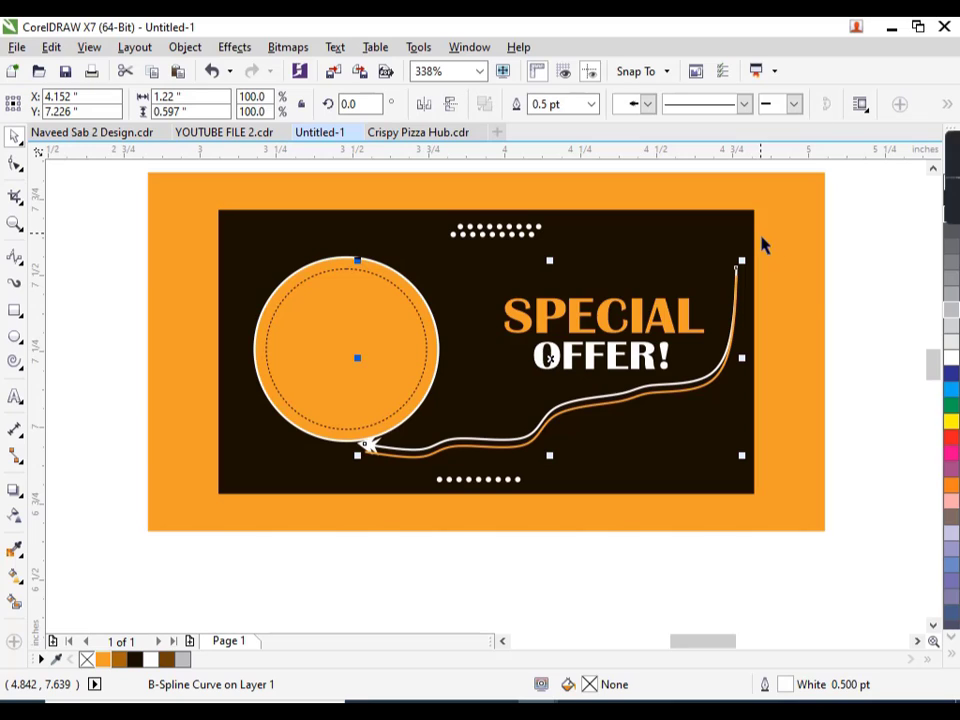
pyautogui.click(14, 256)
pyautogui.click(14, 138)
pyautogui.click(475, 460)
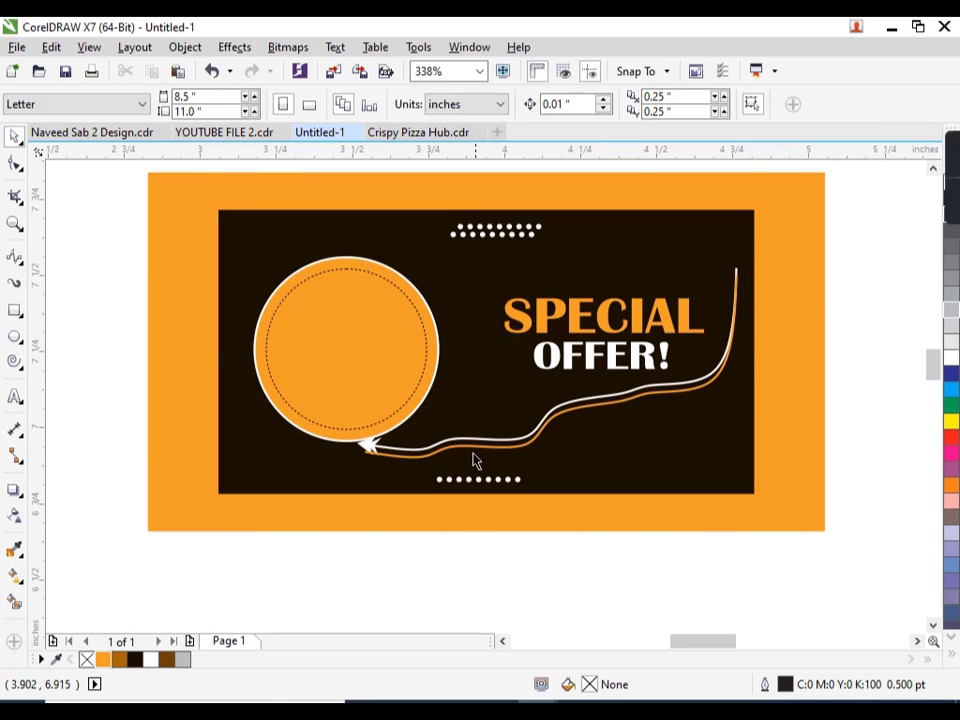
pyautogui.click(421, 466)
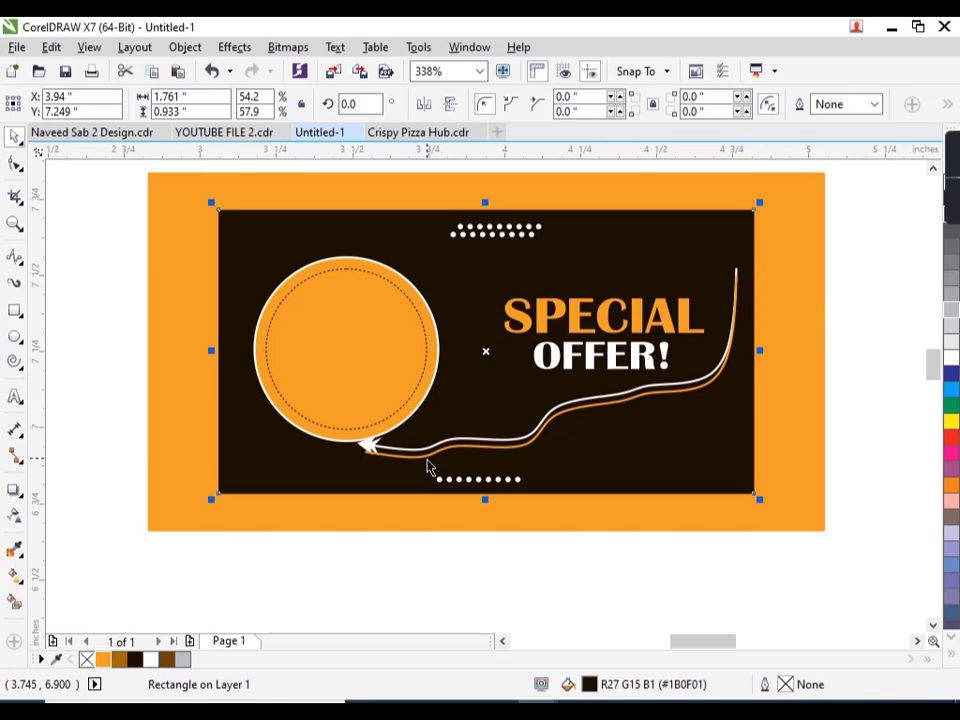
pyautogui.click(425, 458)
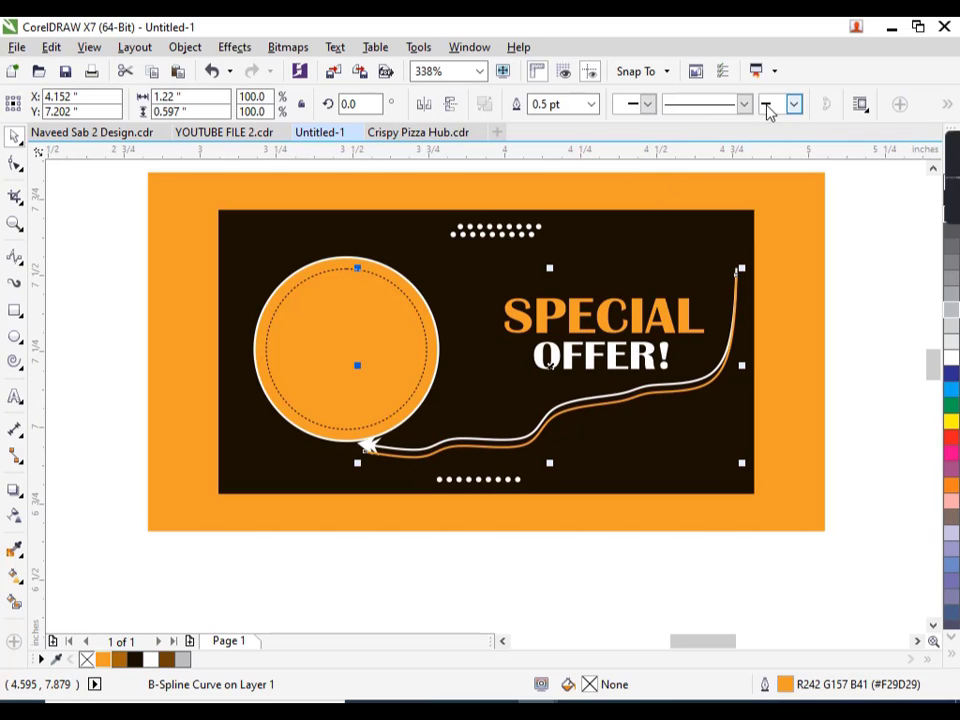
pyautogui.click(794, 105)
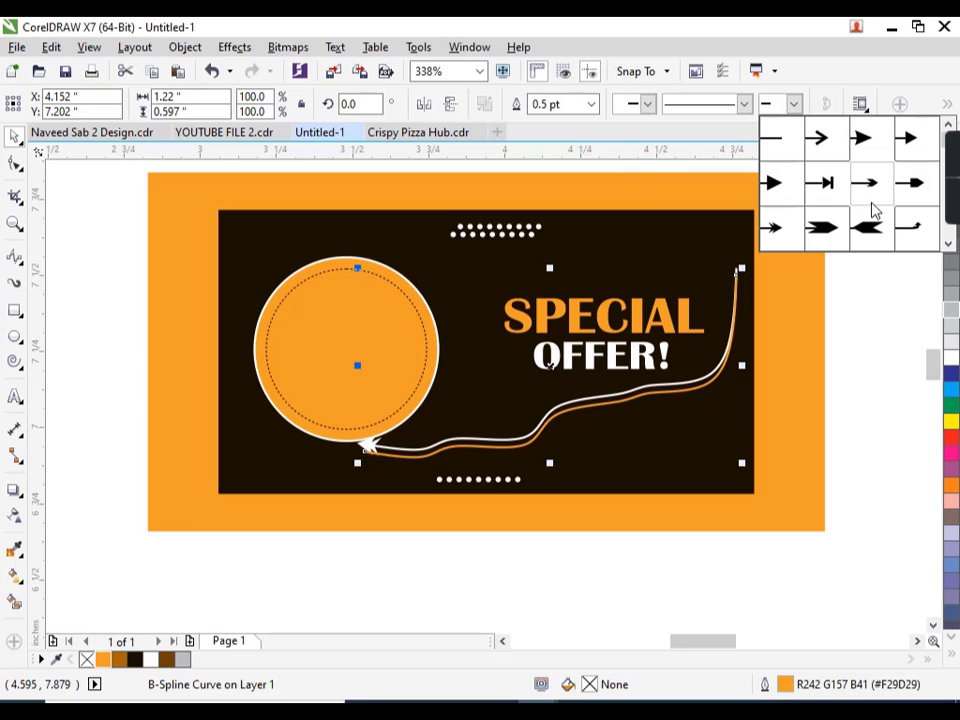
pyautogui.click(863, 142)
pyautogui.click(830, 328)
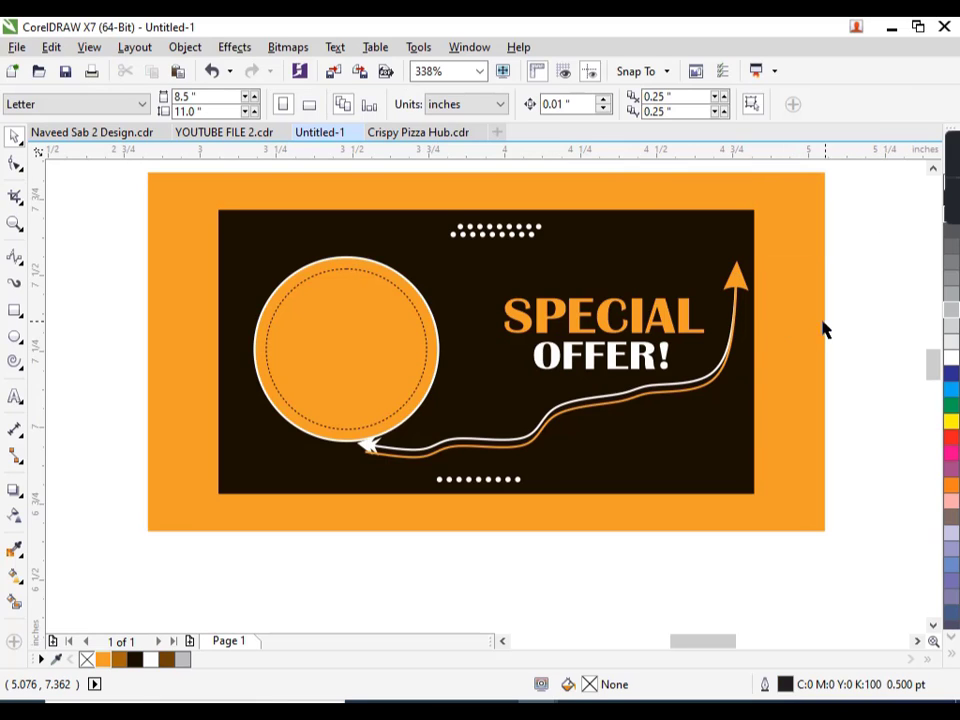
# Enlarge the SPECIAL OFFER headline slightly
pyautogui.moveTo(733, 288); pyautogui.dragTo(485, 385)
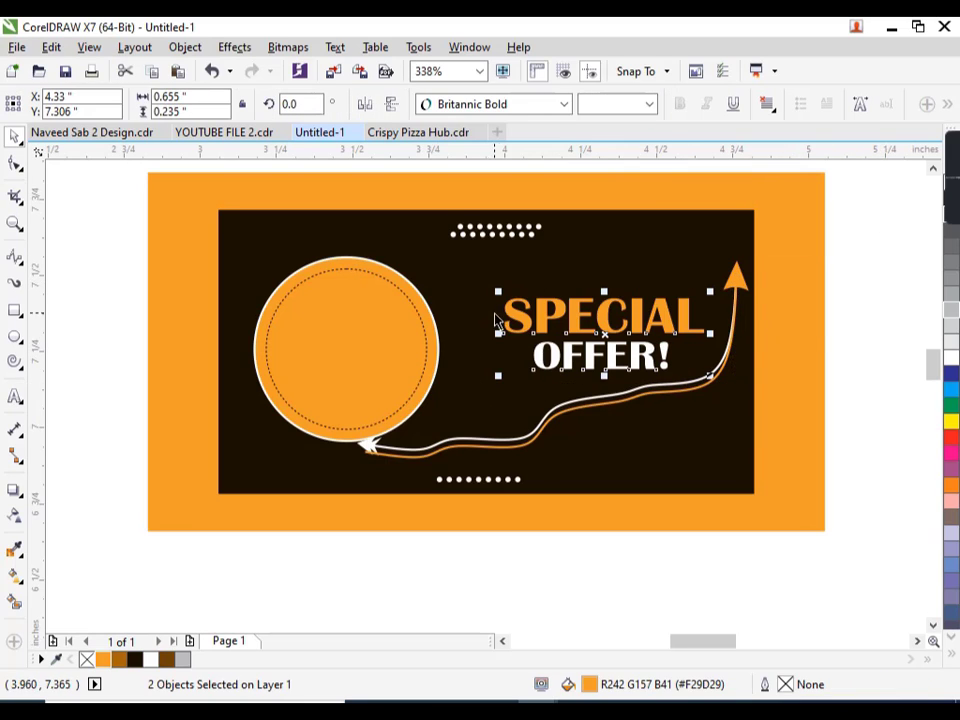
pyautogui.moveTo(497, 293); pyautogui.dragTo(490, 287)
pyautogui.click(848, 430)
pyautogui.scroll(1, 782, 452)
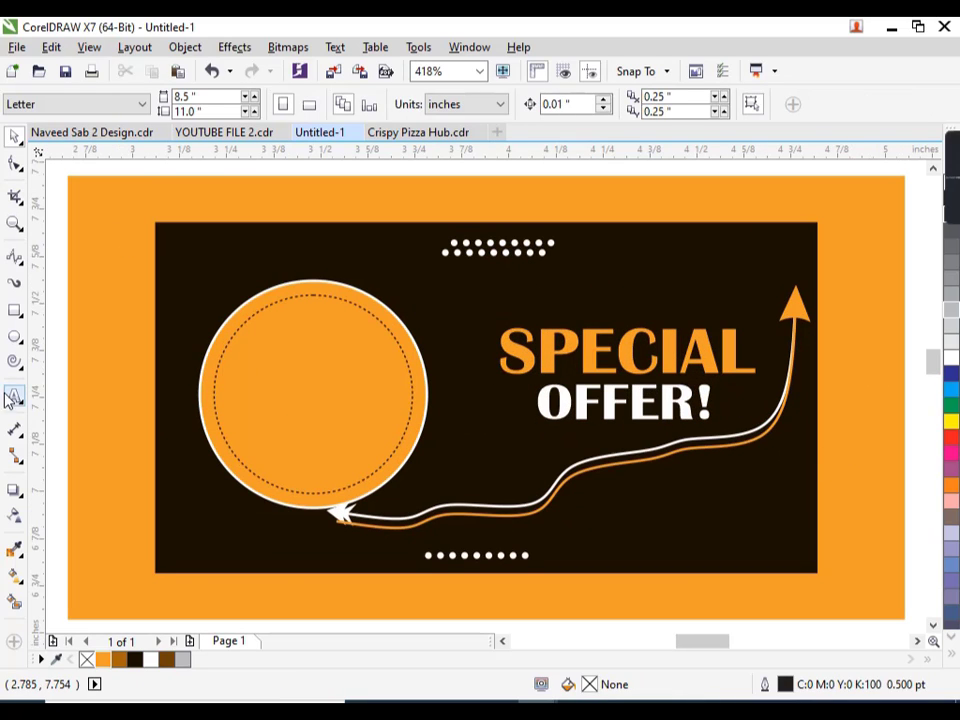
# Draw a small hairline-outlined spiral at the dark panel's top-left corner
pyautogui.click(14, 362)
pyautogui.moveTo(143, 209); pyautogui.dragTo(193, 263)
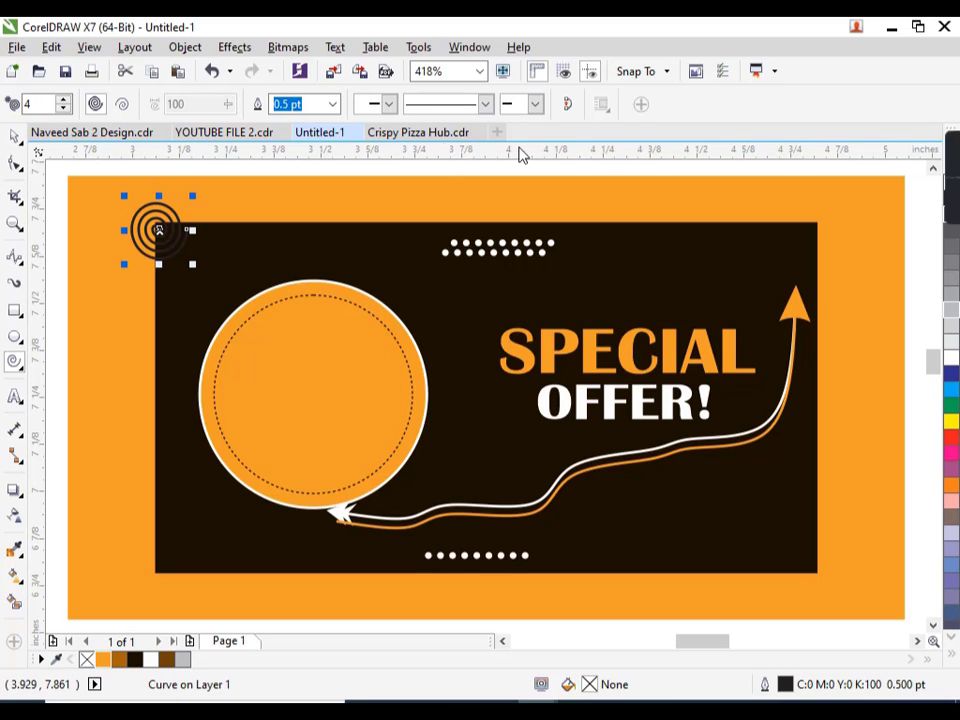
pyautogui.click(332, 104)
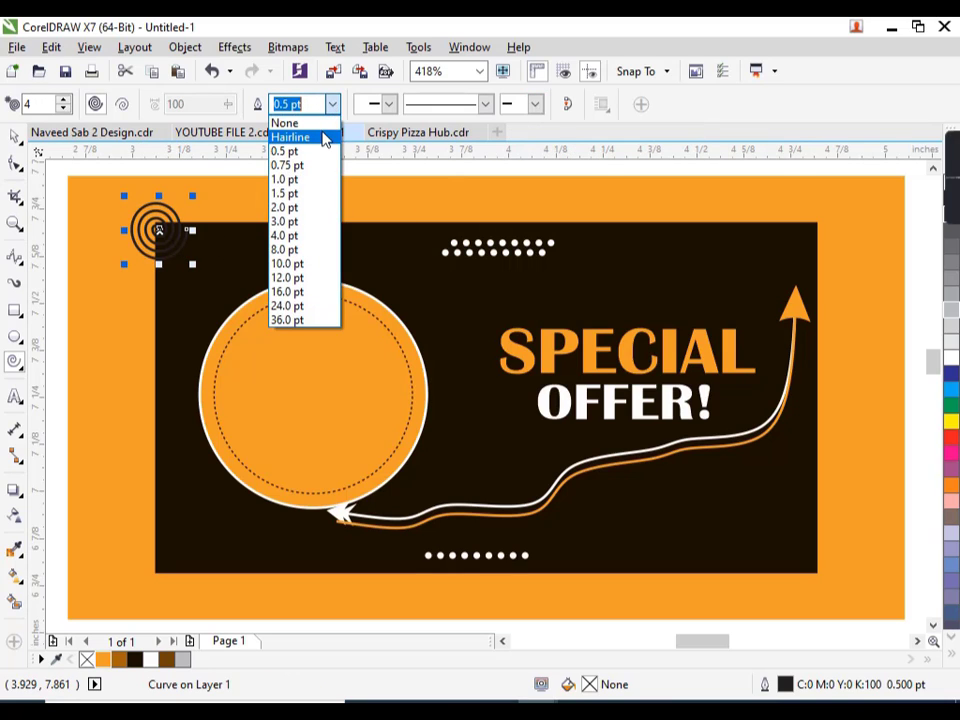
pyautogui.click(322, 140)
# Draw a small 0.19-inch circle at the dark panel's bottom-left corner
pyautogui.click(14, 137)
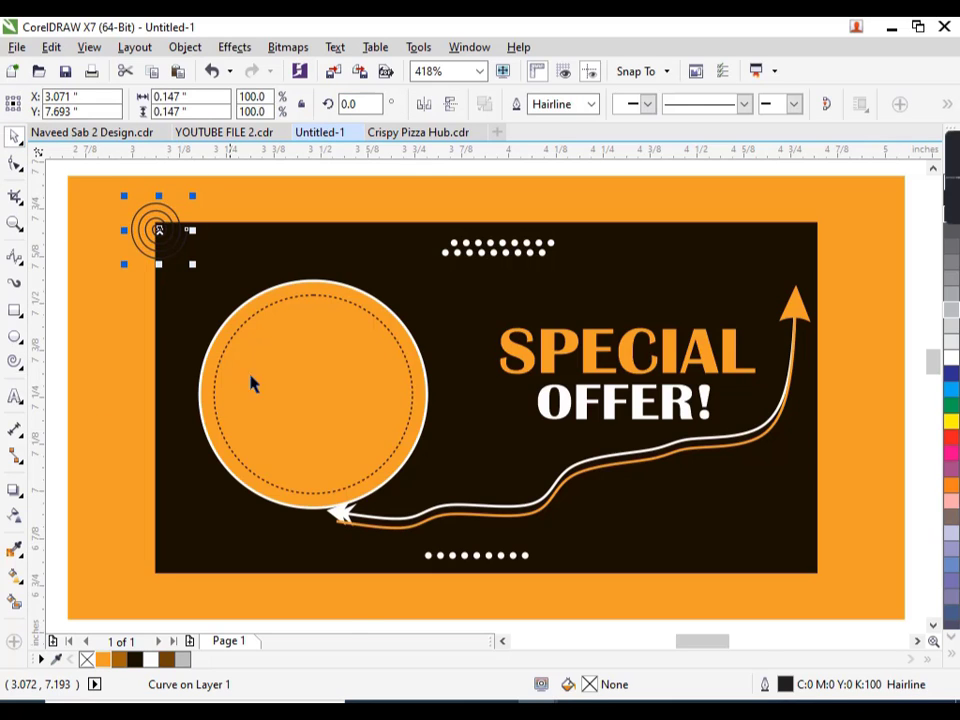
pyautogui.scroll(-2, 253, 381)
pyautogui.click(167, 533)
pyautogui.scroll(2, 228, 447)
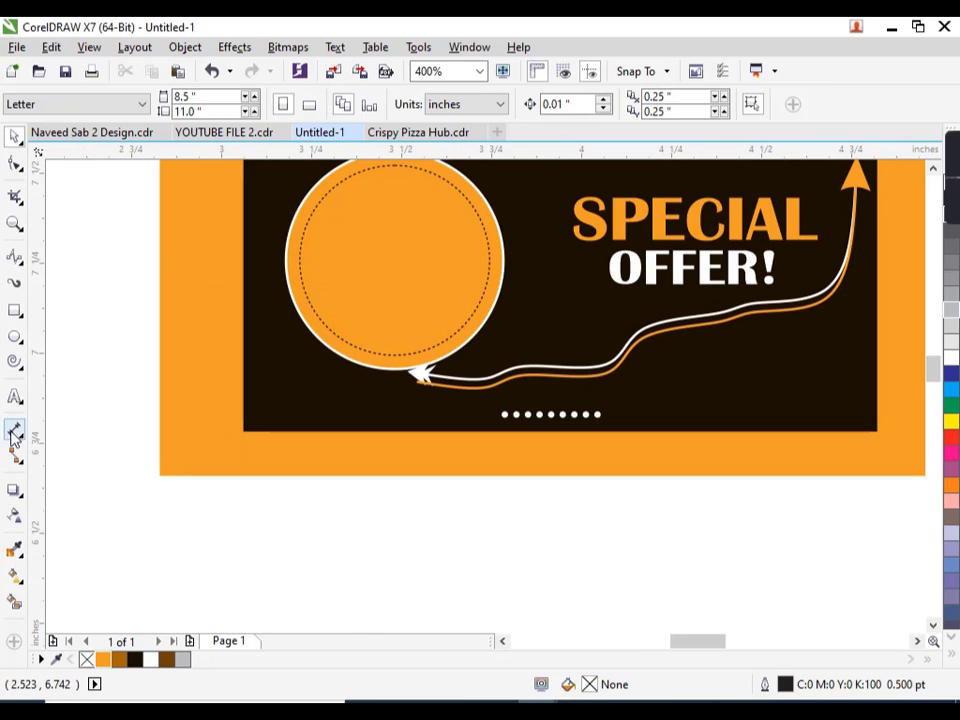
pyautogui.click(14, 336)
pyautogui.moveTo(248, 381); pyautogui.dragTo(320, 453)
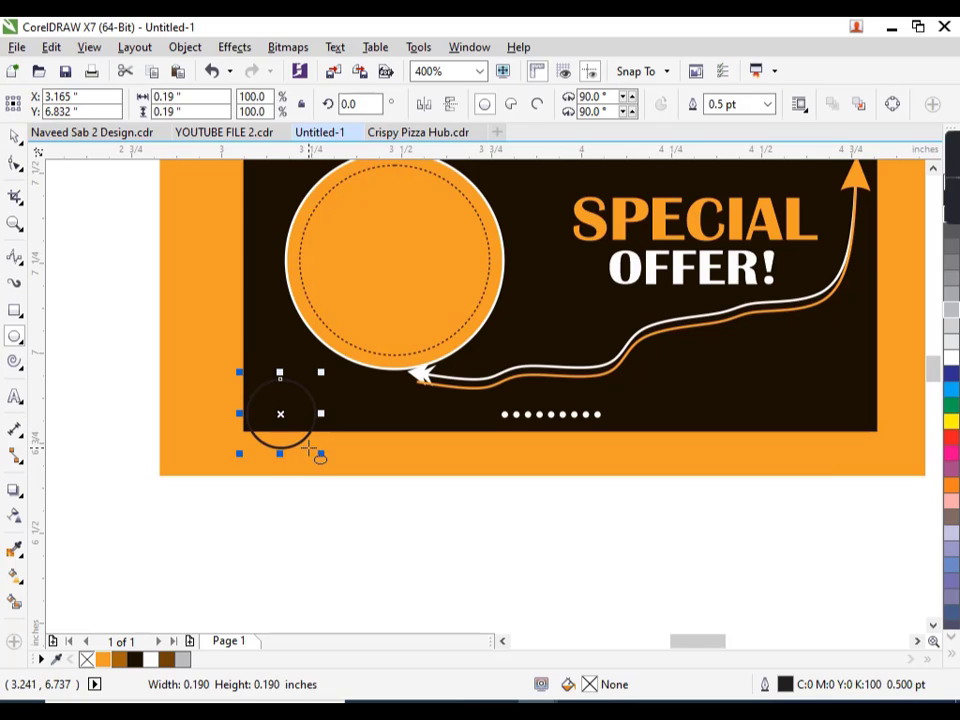
# Draw a vertical hairline two-point line and move it onto the small circle
pyautogui.click(20, 266)
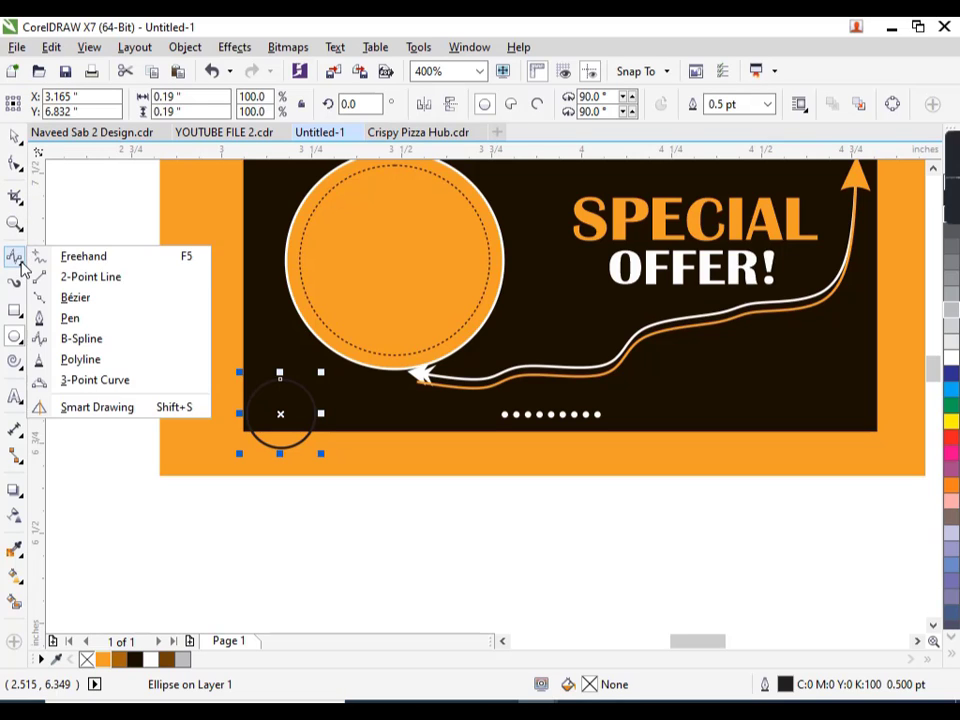
pyautogui.click(39, 274)
pyautogui.moveTo(68, 277); pyautogui.dragTo(68, 419)
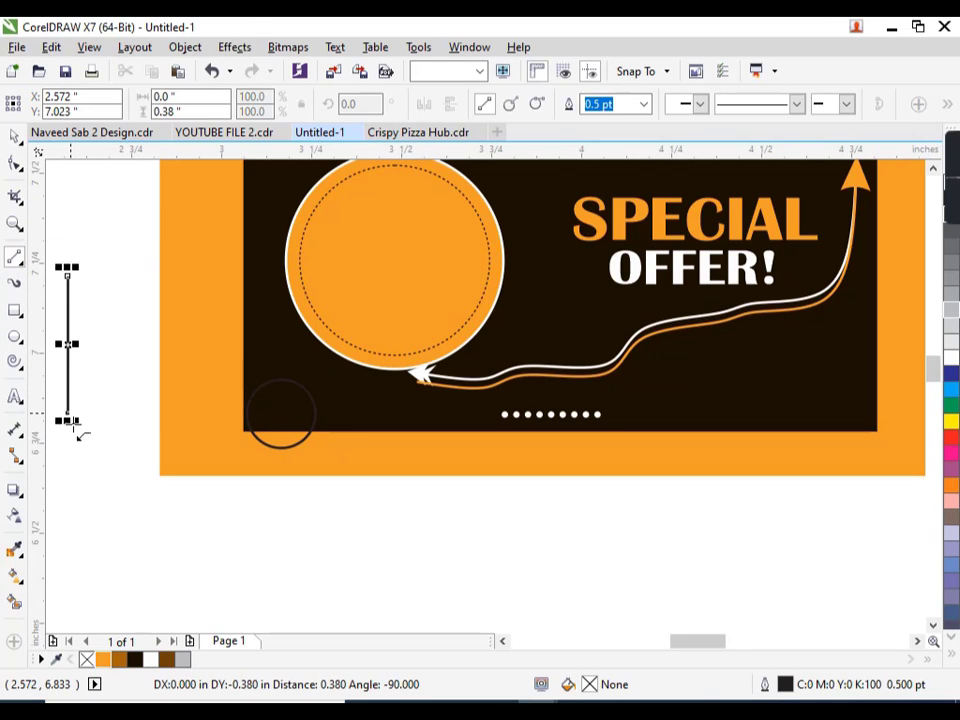
pyautogui.click(15, 134)
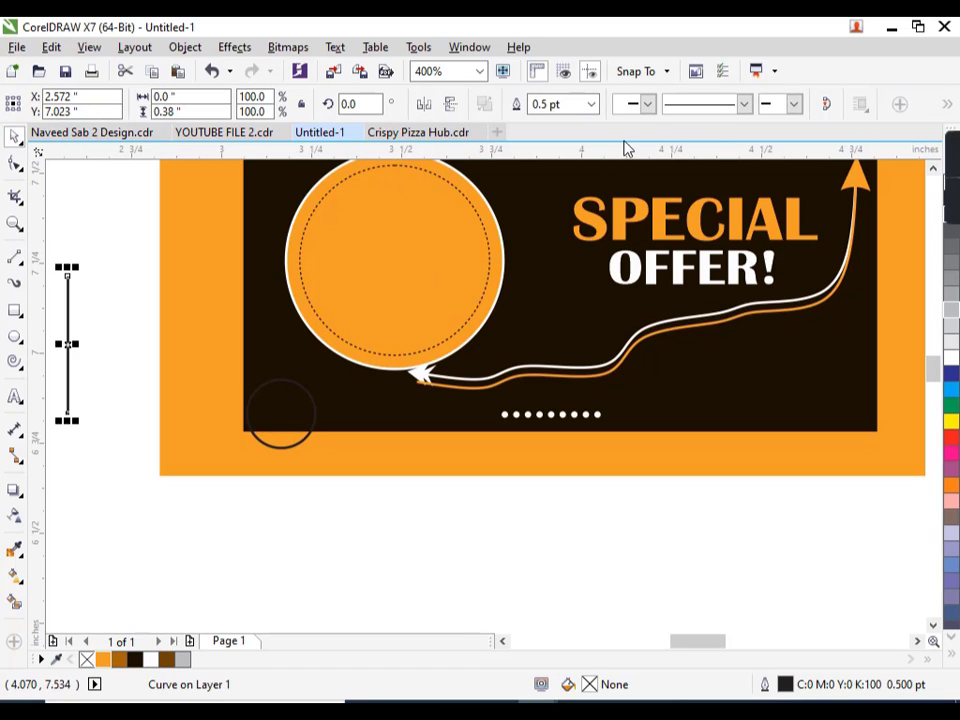
pyautogui.click(591, 104)
pyautogui.click(565, 136)
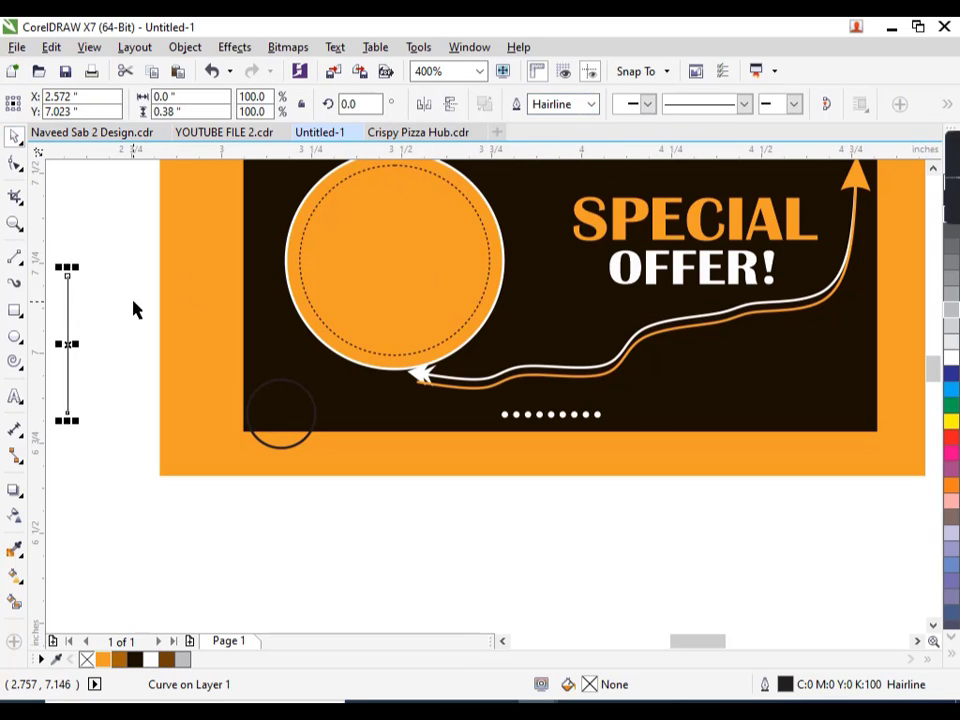
pyautogui.moveTo(67, 344)
pyautogui.mouseDown()
pyautogui.moveTo(279, 420)
pyautogui.moveTo(265, 422)
pyautogui.mouseUp()
# Repeat the line into evenly spaced copies and mirror them into twelve lines
pyautogui.scroll(1, 279, 420)
pyautogui.hotkey('ctrl', 'r')
pyautogui.hotkey('ctrl', 'r')
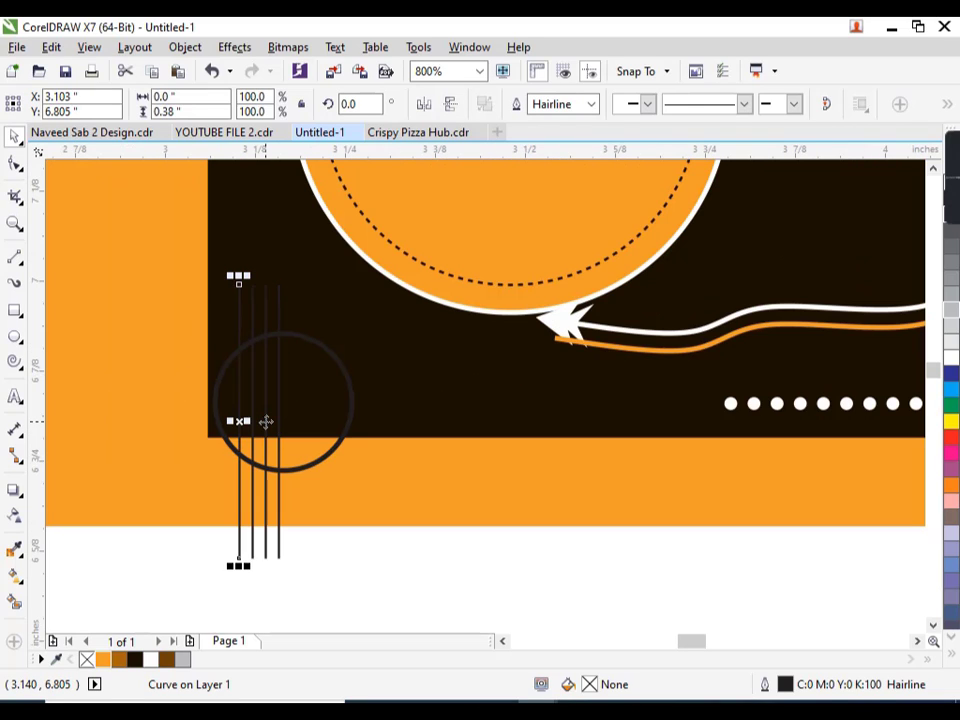
pyautogui.hotkey('ctrl', 'r')
pyautogui.hotkey('ctrl', 'r')
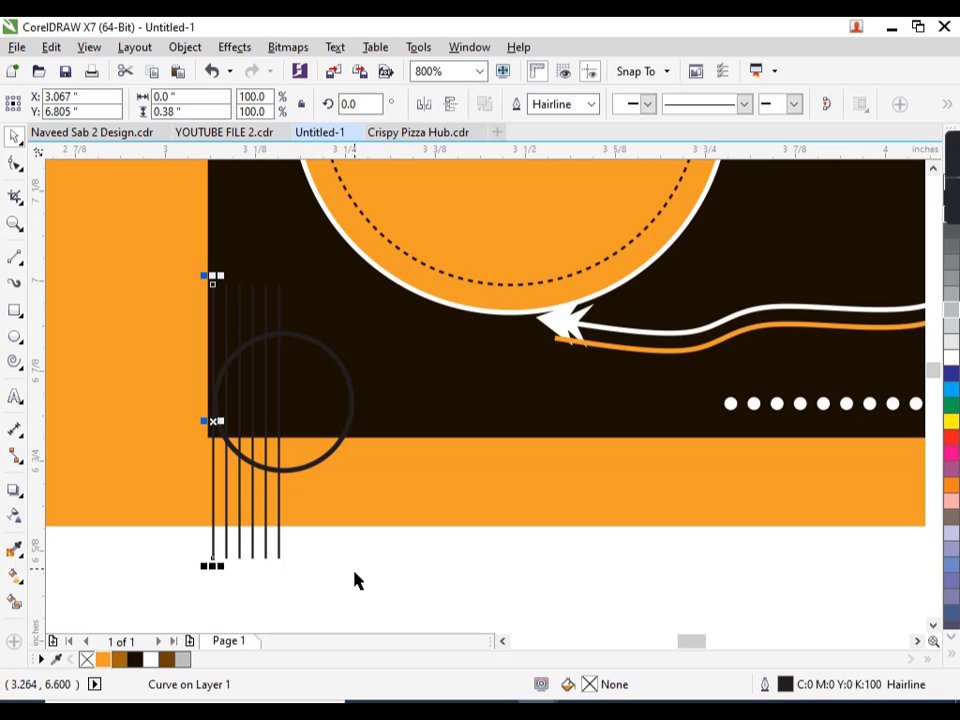
pyautogui.moveTo(355, 580); pyautogui.dragTo(200, 268)
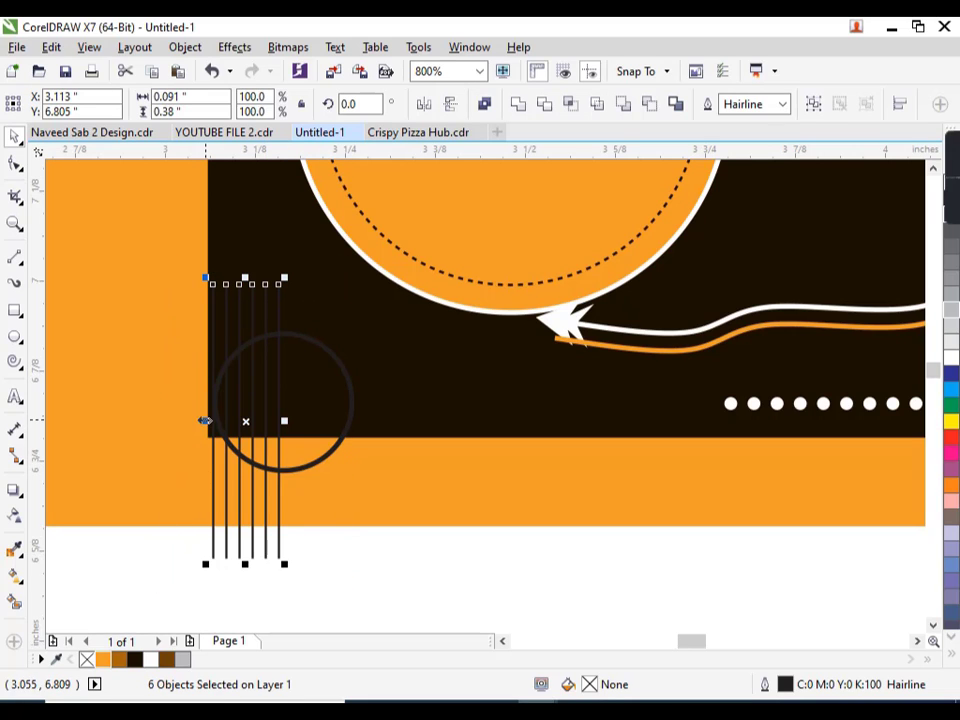
pyautogui.moveTo(204, 421); pyautogui.dragTo(274, 439)
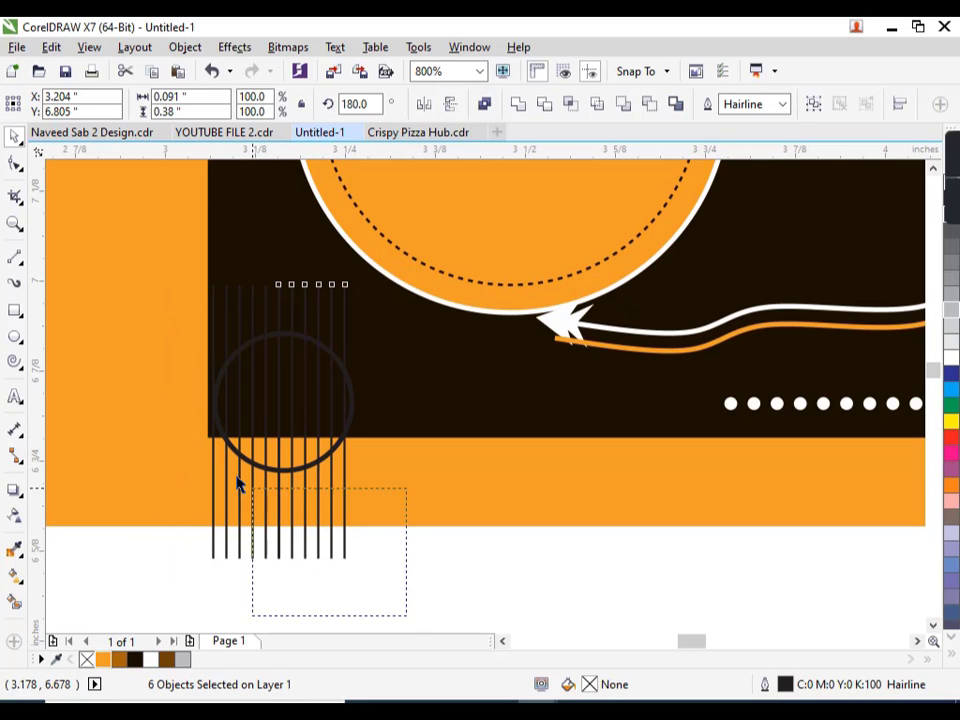
pyautogui.moveTo(238, 484); pyautogui.dragTo(135, 253)
pyautogui.click(436, 588)
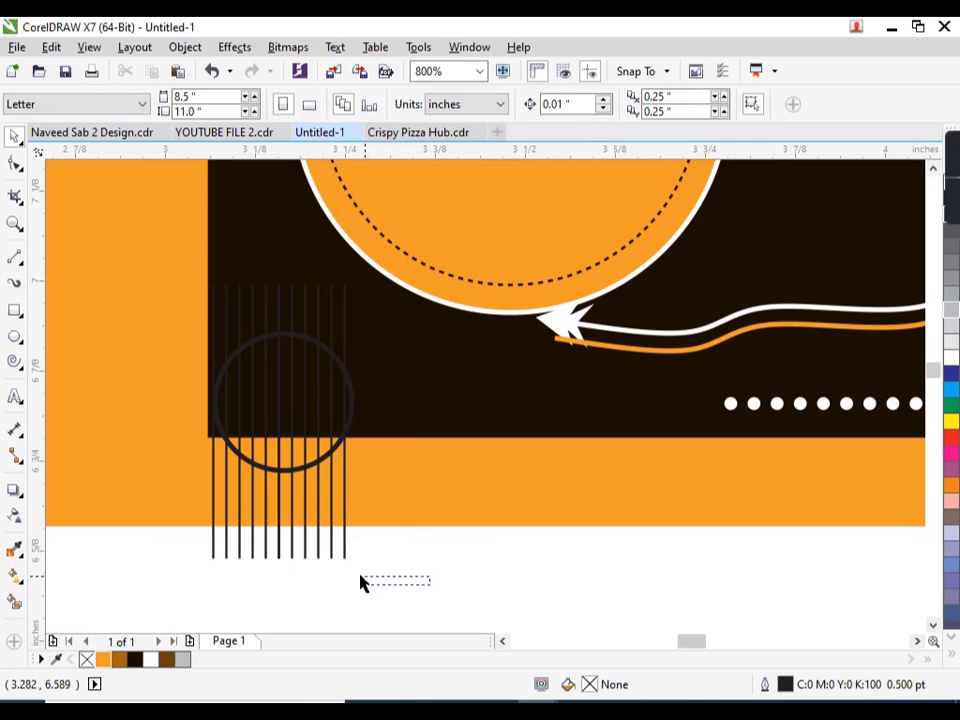
# Group the twelve lines with Ctrl+G and centre the group over the circle
pyautogui.click(318, 464)
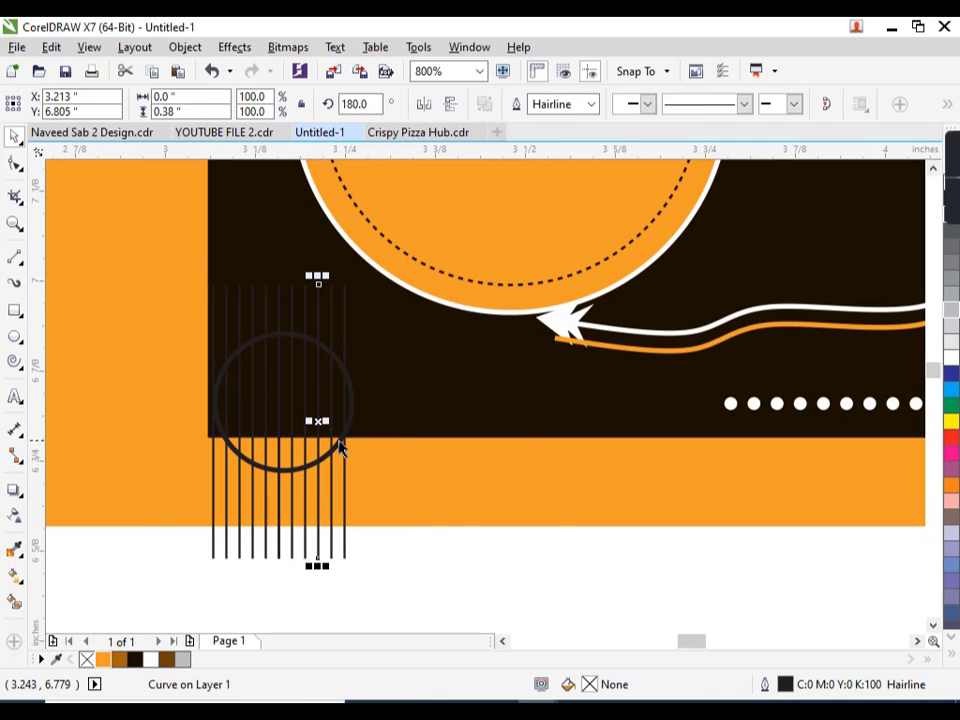
pyautogui.moveTo(340, 448); pyautogui.dragTo(550, 550)
pyautogui.moveTo(388, 599); pyautogui.dragTo(155, 263)
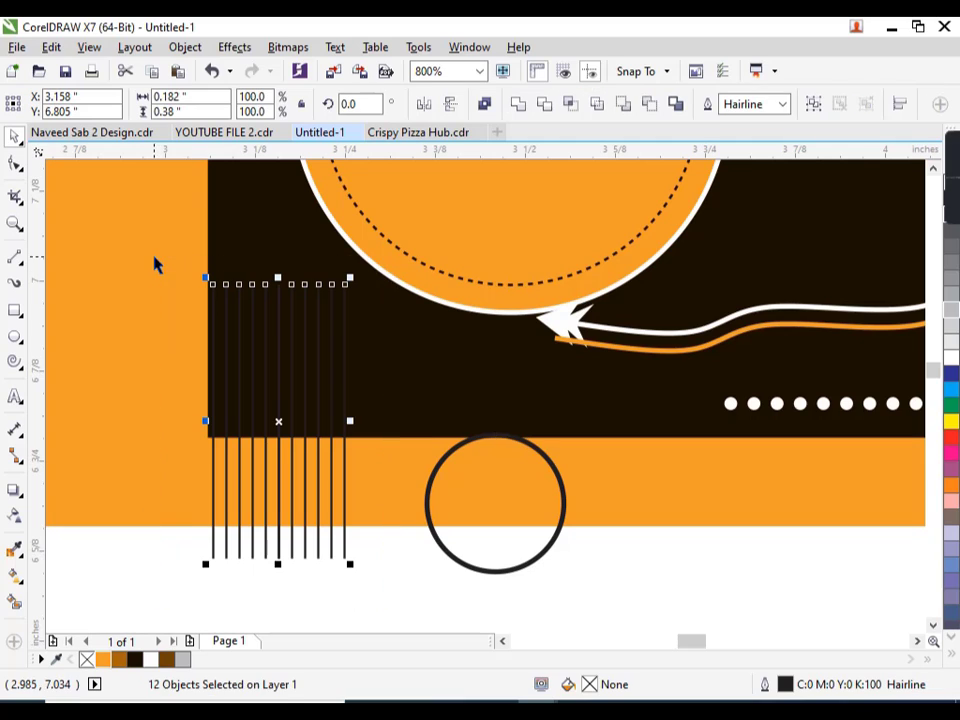
pyautogui.hotkey('ctrl', 'g')
pyautogui.moveTo(284, 424); pyautogui.dragTo(483, 482)
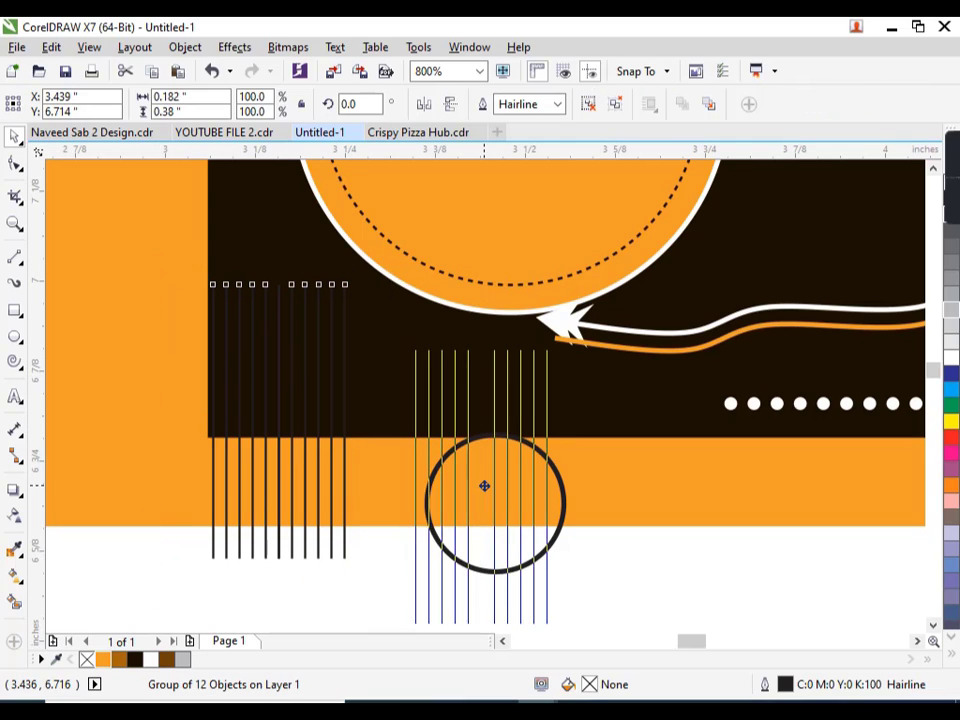
pyautogui.press('Right')
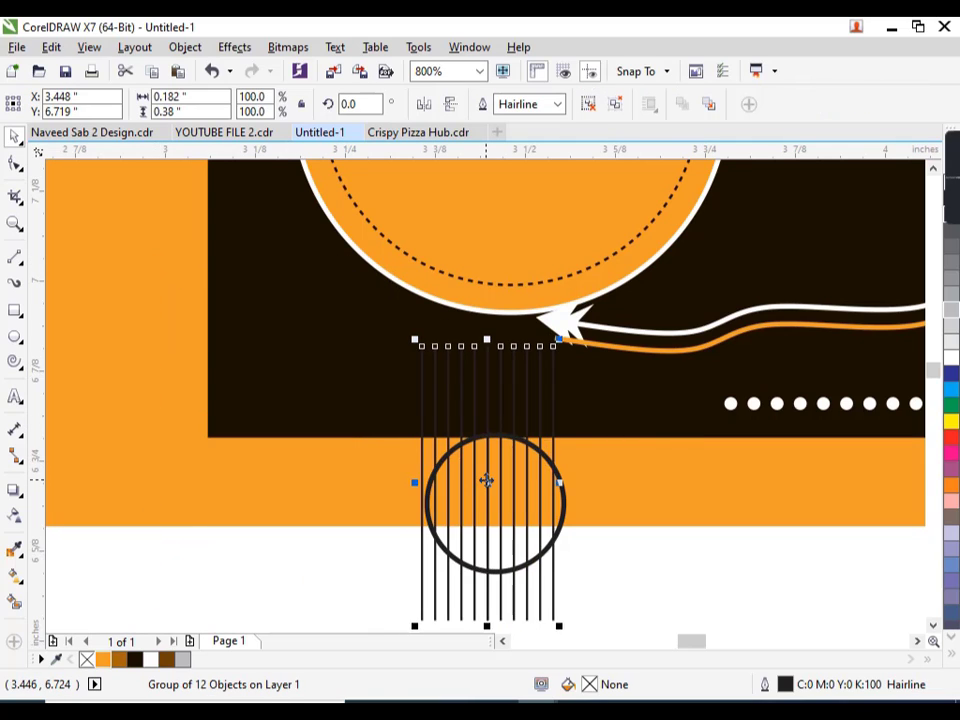
pyautogui.press('Right')
pyautogui.scroll(-1, 466, 452)
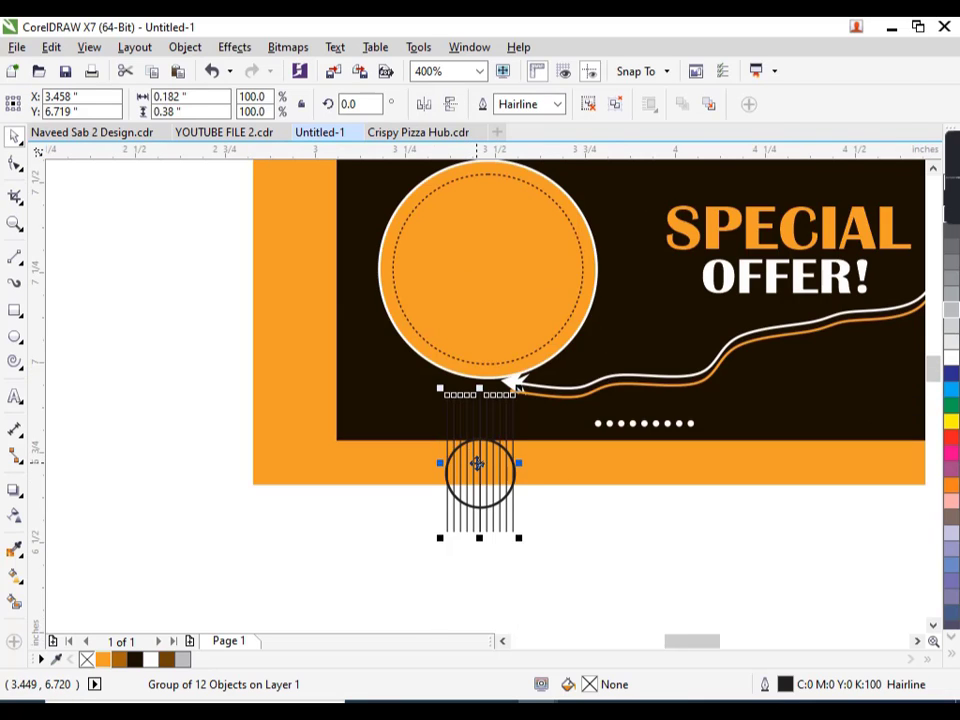
# Try a PowerClip, undo it, and reposition the circle over the lines
pyautogui.rightClick(477, 463)
pyautogui.click(550, 195)
pyautogui.click(480, 482)
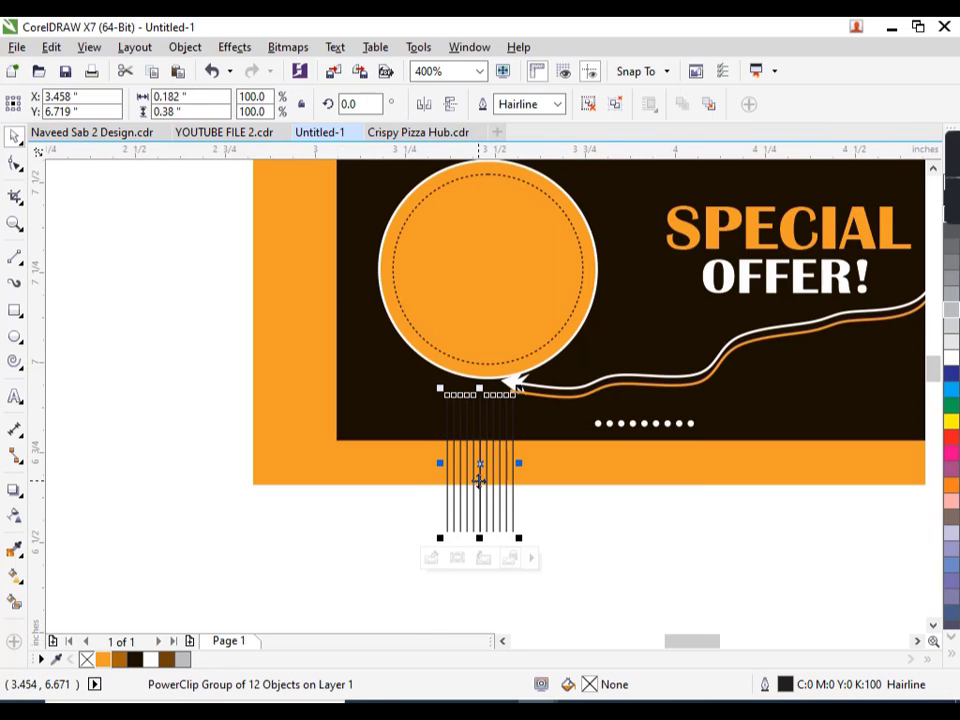
pyautogui.hotkey('ctrl', 'z')
pyautogui.moveTo(561, 544); pyautogui.dragTo(332, 381)
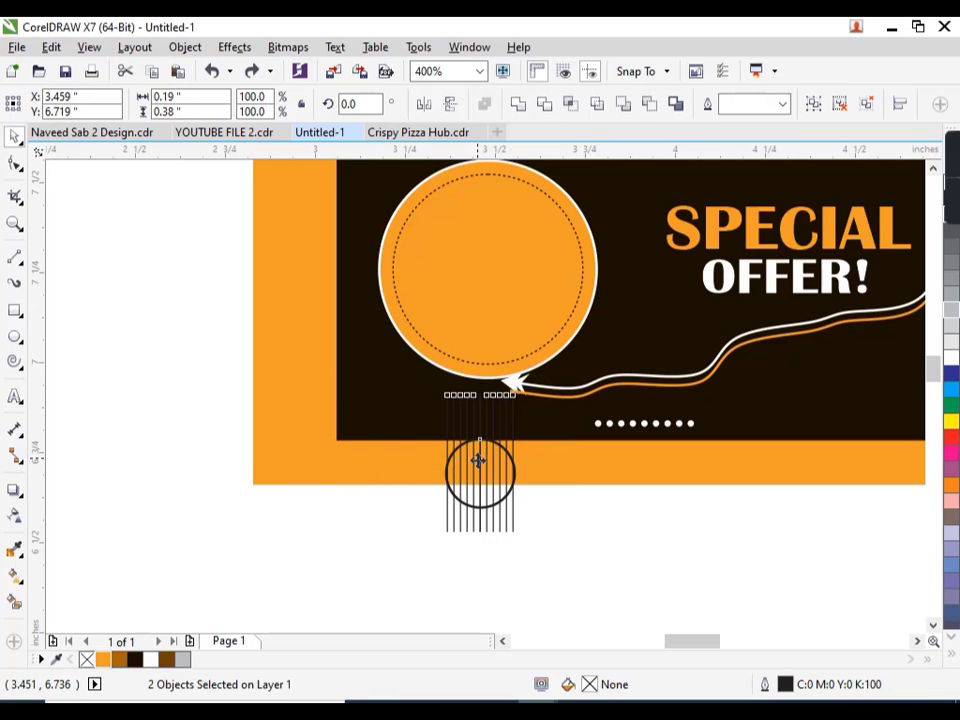
pyautogui.moveTo(480, 467)
pyautogui.mouseDown()
pyautogui.moveTo(171, 430)
pyautogui.moveTo(240, 460)
pyautogui.mouseUp()
pyautogui.click(144, 508)
pyautogui.scroll(1, 144, 508)
pyautogui.click(222, 437)
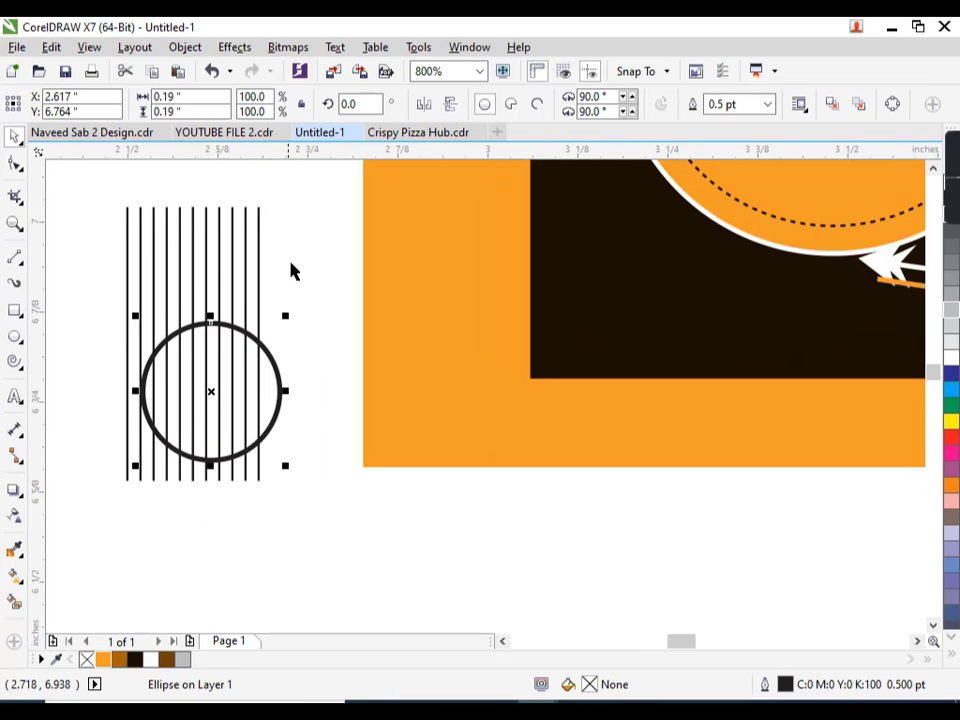
pyautogui.click(242, 234)
# PowerClip the line group inside the small circle
pyautogui.click(253, 247)
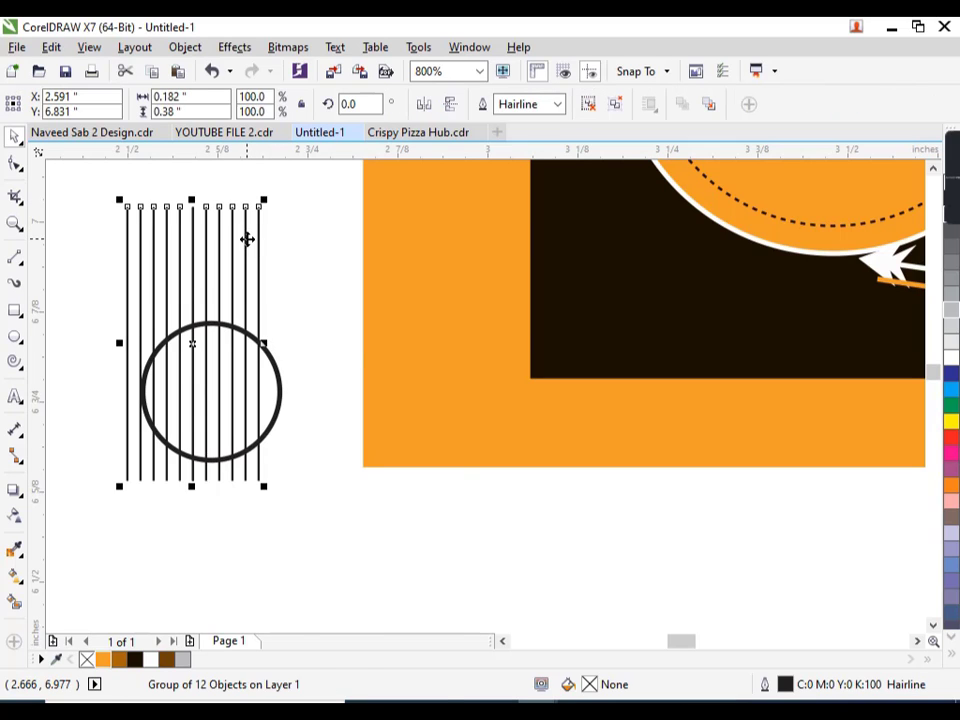
pyautogui.rightClick(250, 205)
pyautogui.click(315, 214)
pyautogui.click(268, 376)
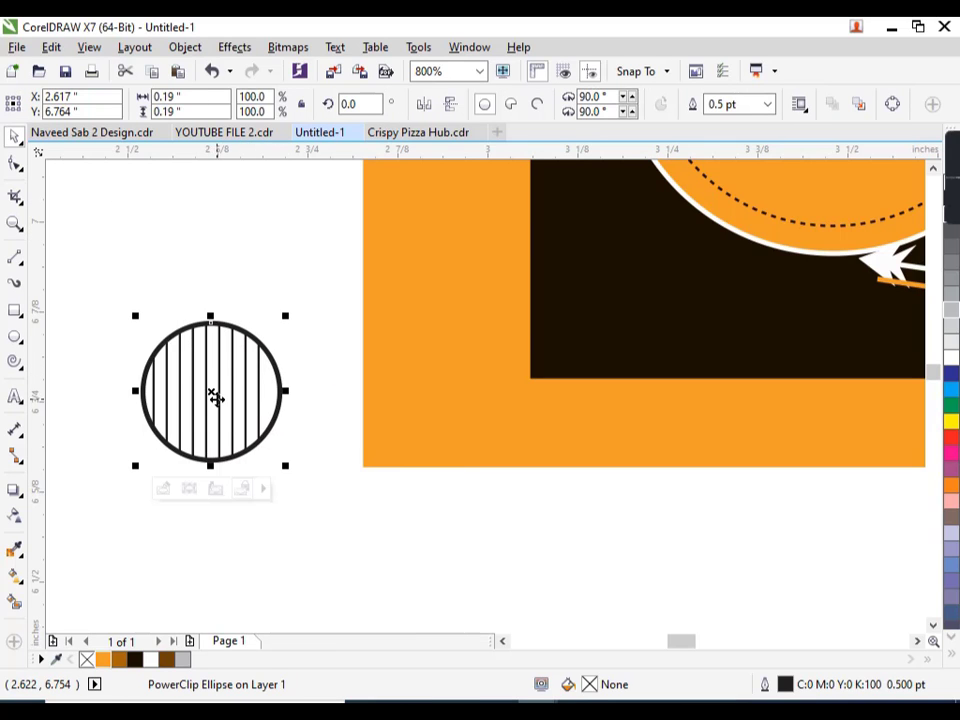
# Nudge the clipped lines to centre them and colour them the banner's orange
pyautogui.keyDown('ctrl'); pyautogui.click(208, 392); pyautogui.keyUp('ctrl')
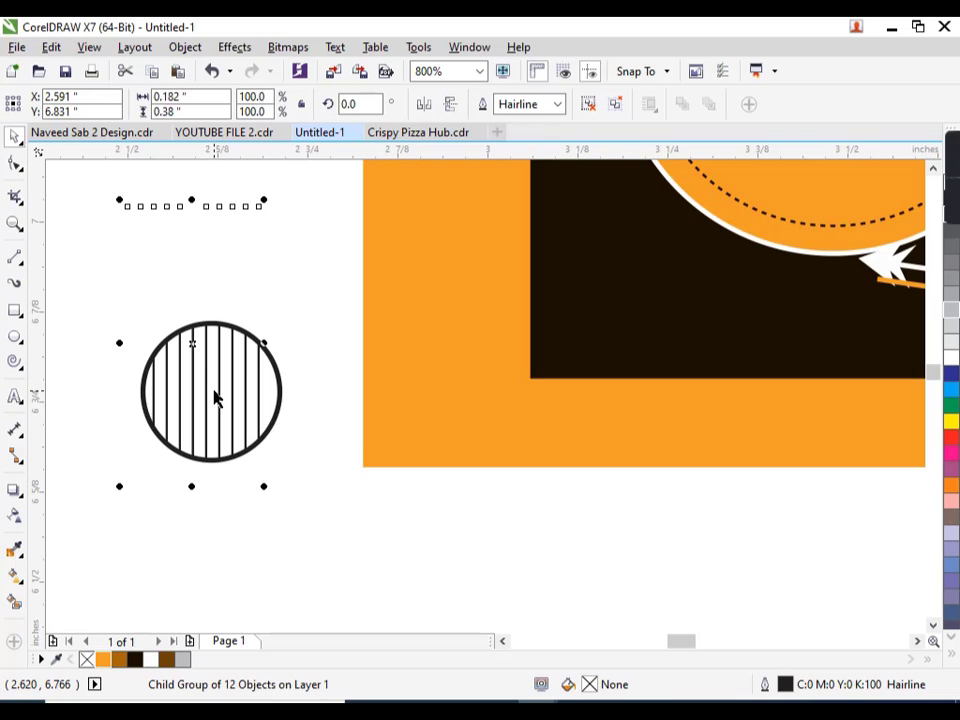
pyautogui.press('Right')
pyautogui.press('Down')
pyautogui.press('Right')
pyautogui.press('Down')
pyautogui.press('Right')
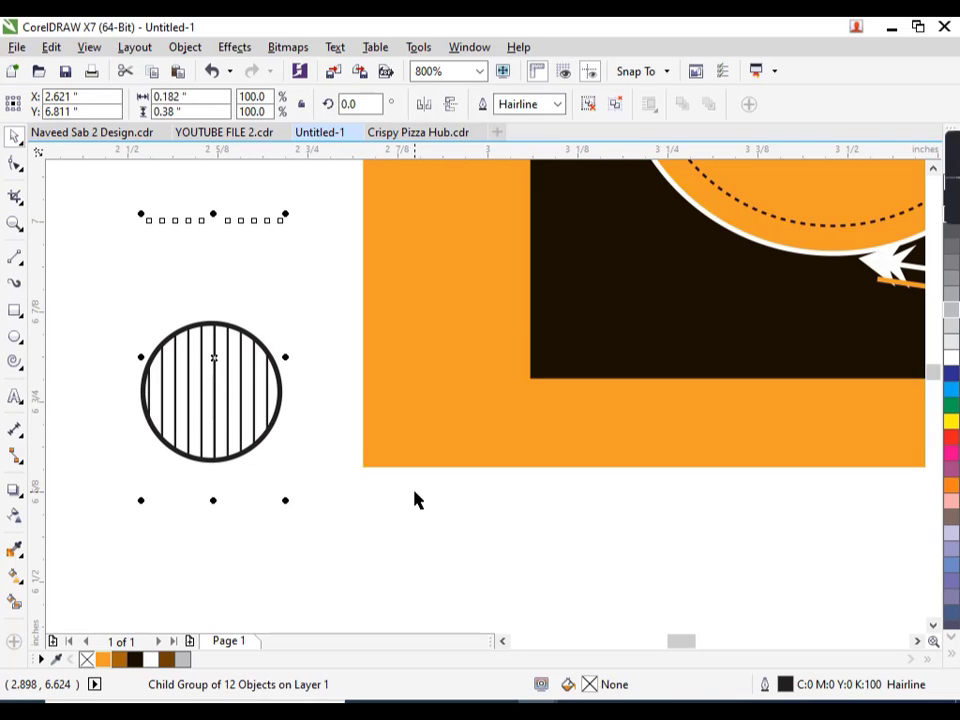
pyautogui.click(490, 410)
# Remove the striped circle's outline and rotate it about 285° so stripes run diagonally
pyautogui.press('Escape')
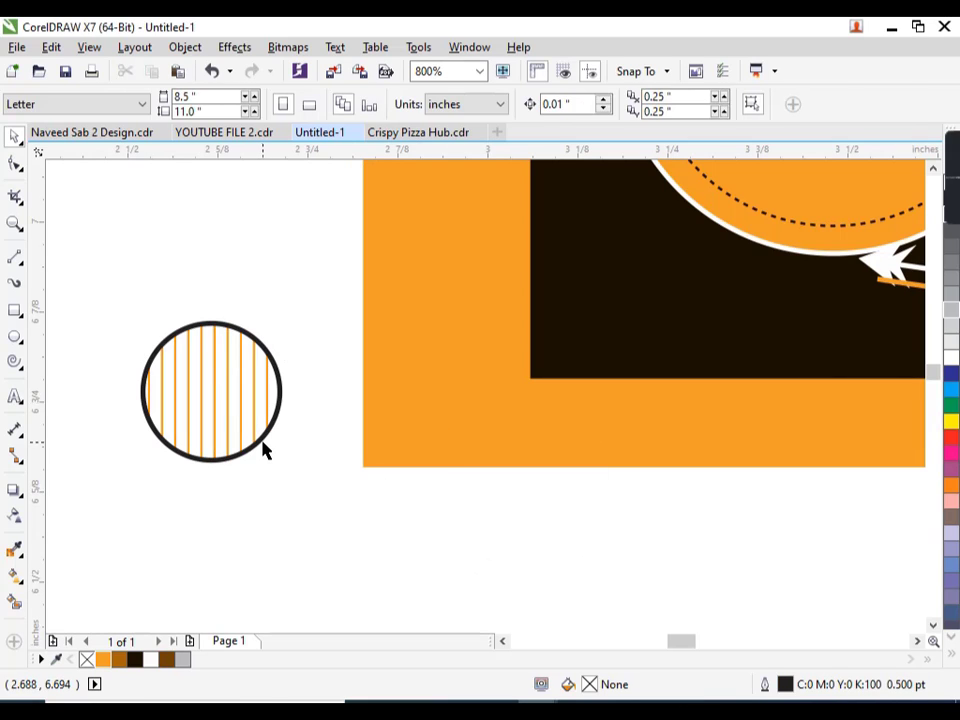
pyautogui.click(262, 442)
pyautogui.rightClick(87, 659)
pyautogui.click(241, 393)
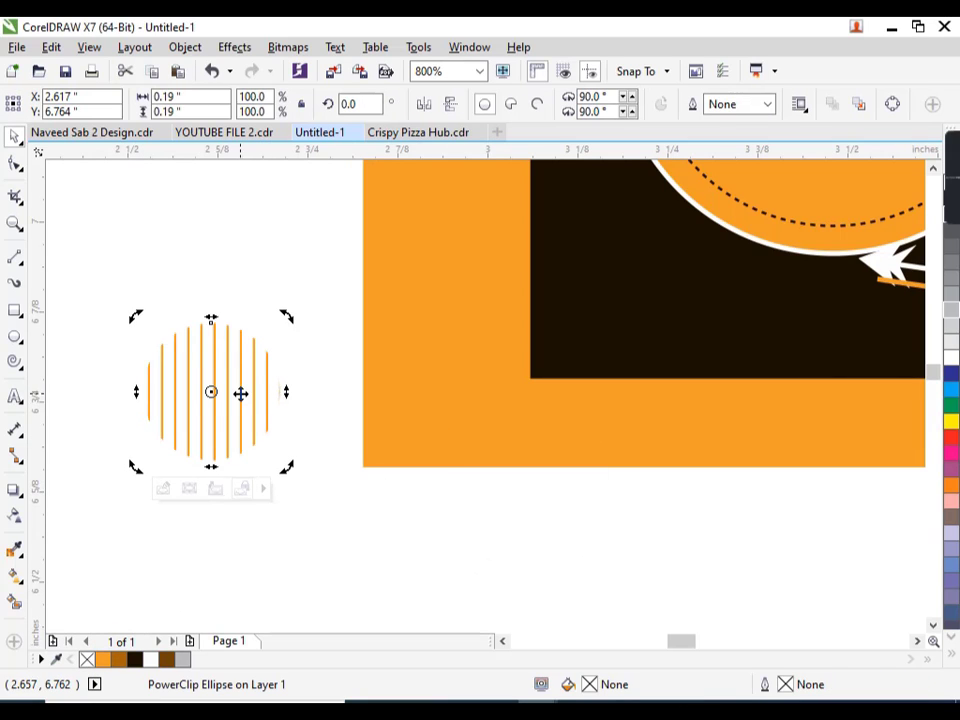
pyautogui.moveTo(286, 320); pyautogui.dragTo(324, 458)
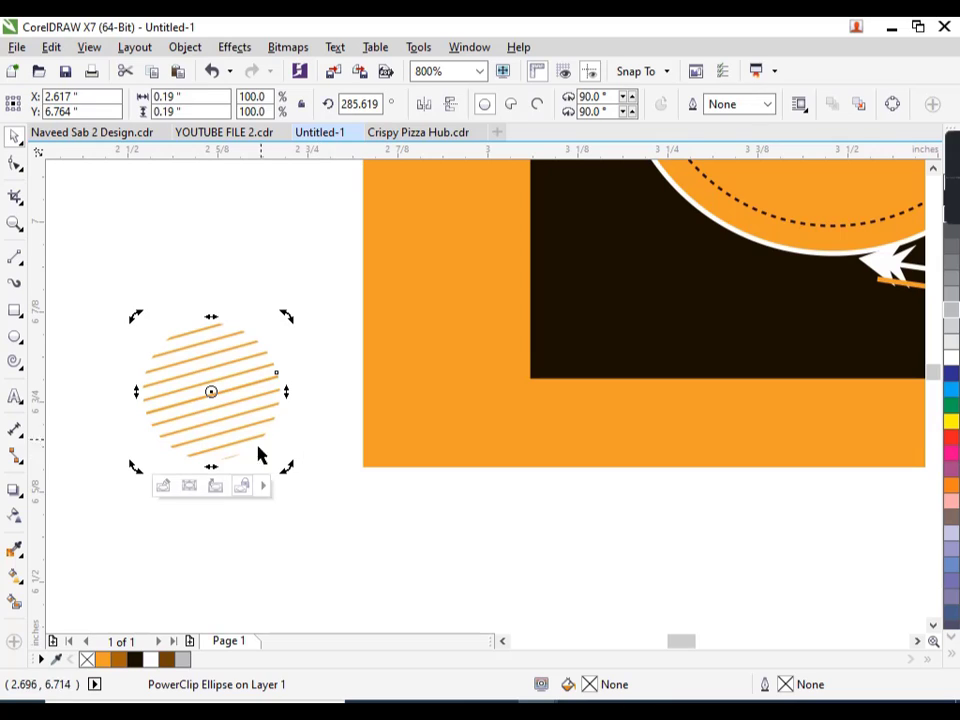
# Scale the striped circle to 67.8% and place it at the dark panel's lower-left corner
pyautogui.press('Escape')
pyautogui.click(233, 380)
pyautogui.moveTo(229, 375); pyautogui.dragTo(621, 302)
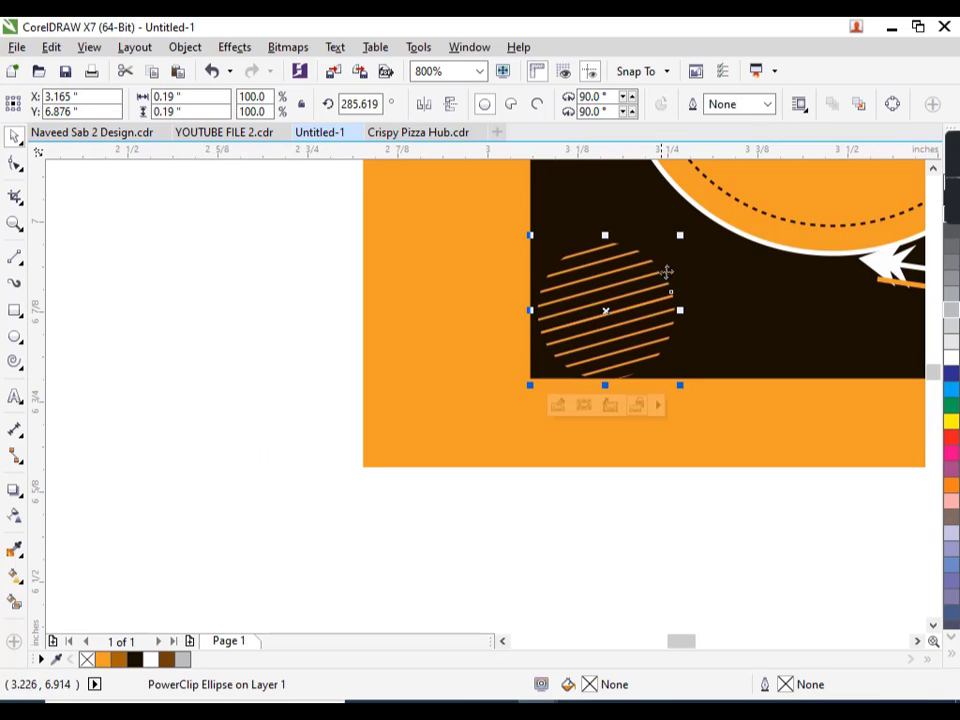
pyautogui.moveTo(679, 235); pyautogui.dragTo(632, 276)
pyautogui.moveTo(580, 314); pyautogui.dragTo(621, 326)
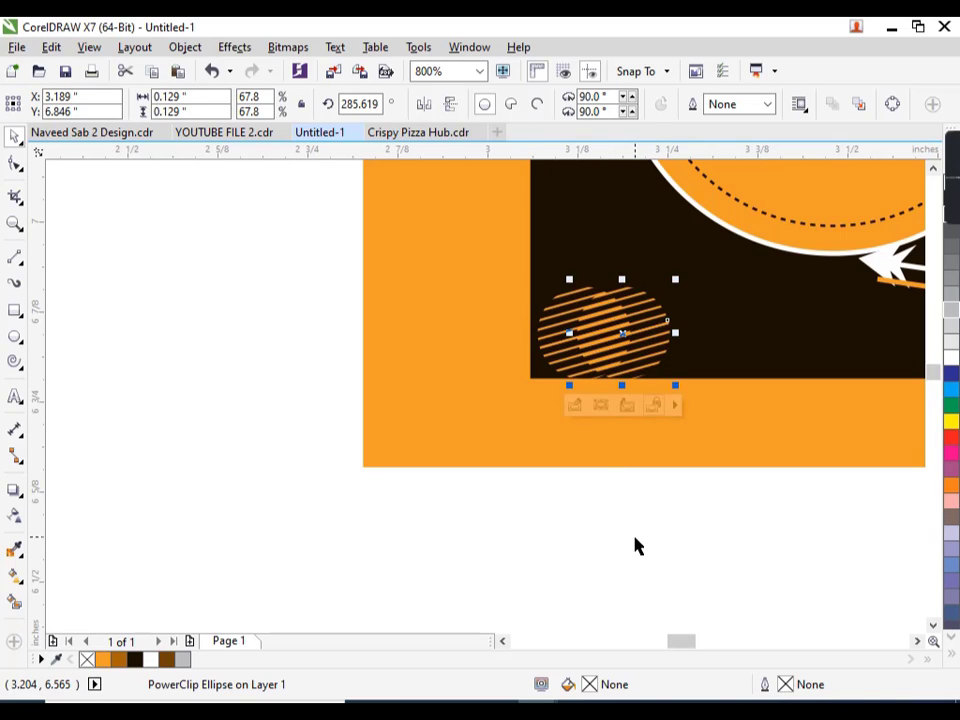
pyautogui.click(636, 544)
pyautogui.keyDown('ctrl'); pyautogui.click(644, 338); pyautogui.keyUp('ctrl')
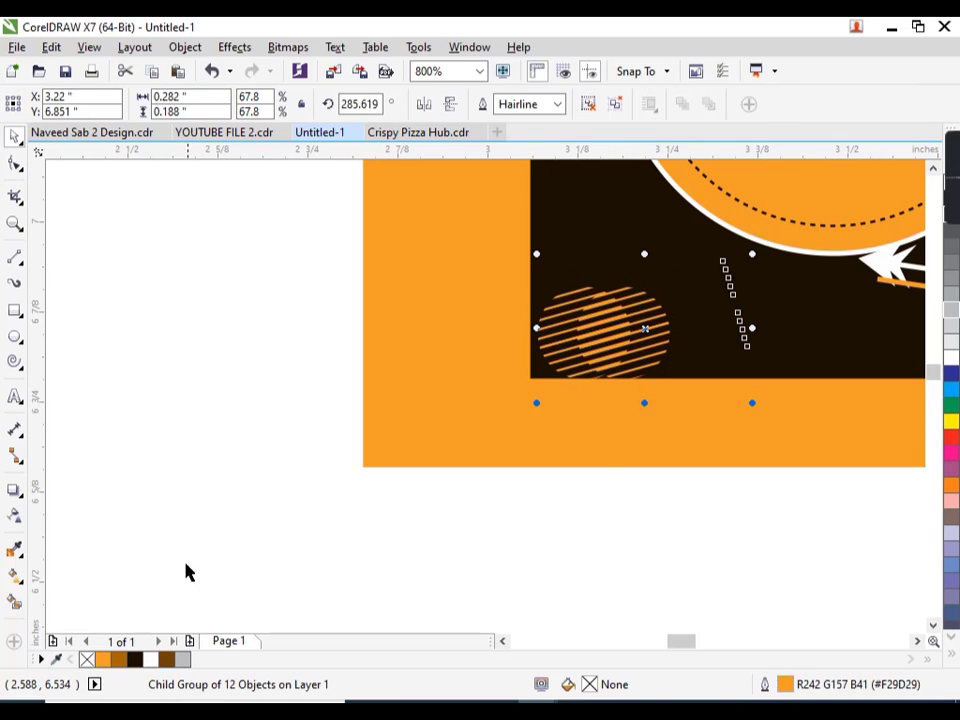
pyautogui.click(362, 559)
pyautogui.scroll(-1, 660, 283)
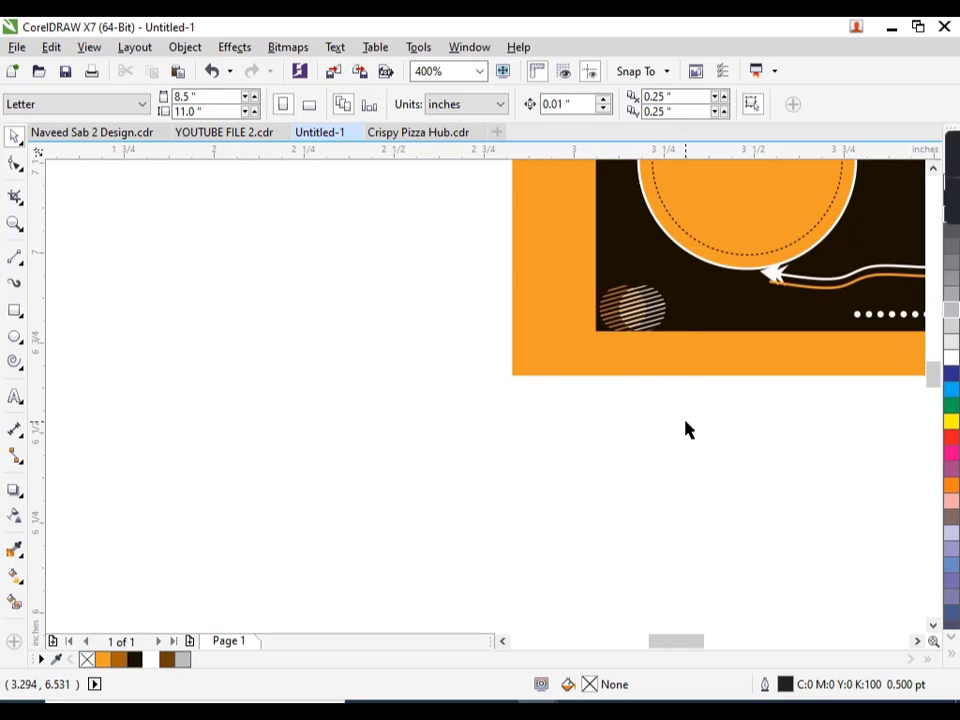
pyautogui.moveTo(686, 430); pyautogui.dragTo(542, 242)
pyautogui.click(456, 474)
# Copy the striped circle to the dark panel's upper right and shrink it to a tiny dot
pyautogui.press('F4')
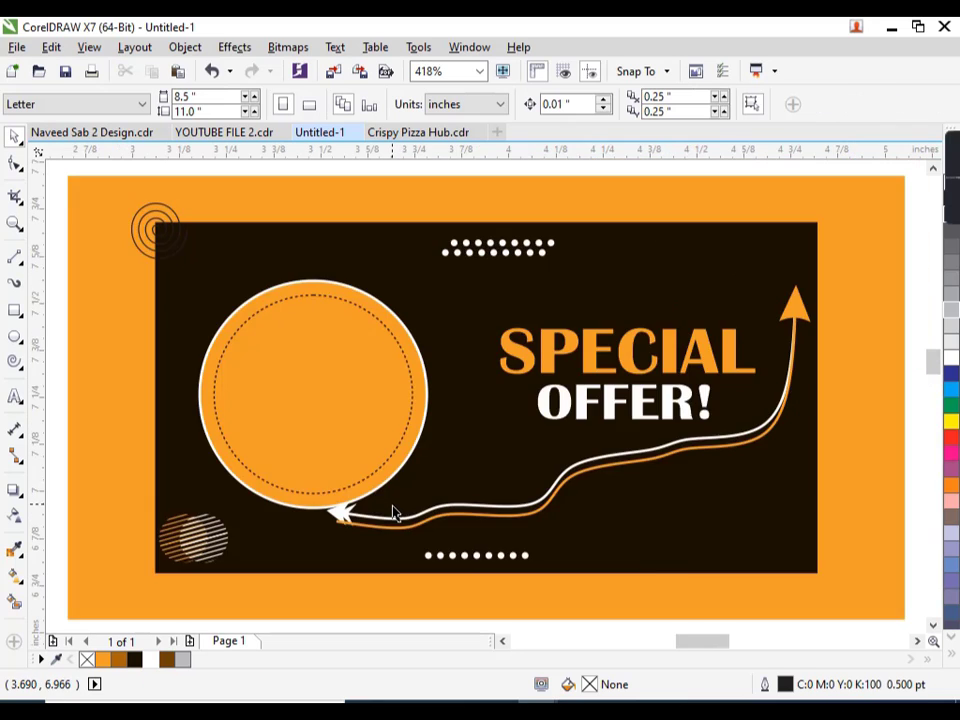
pyautogui.scroll(-1, 393, 512)
pyautogui.scroll(1, 300, 525)
pyautogui.moveTo(333, 562); pyautogui.dragTo(258, 495)
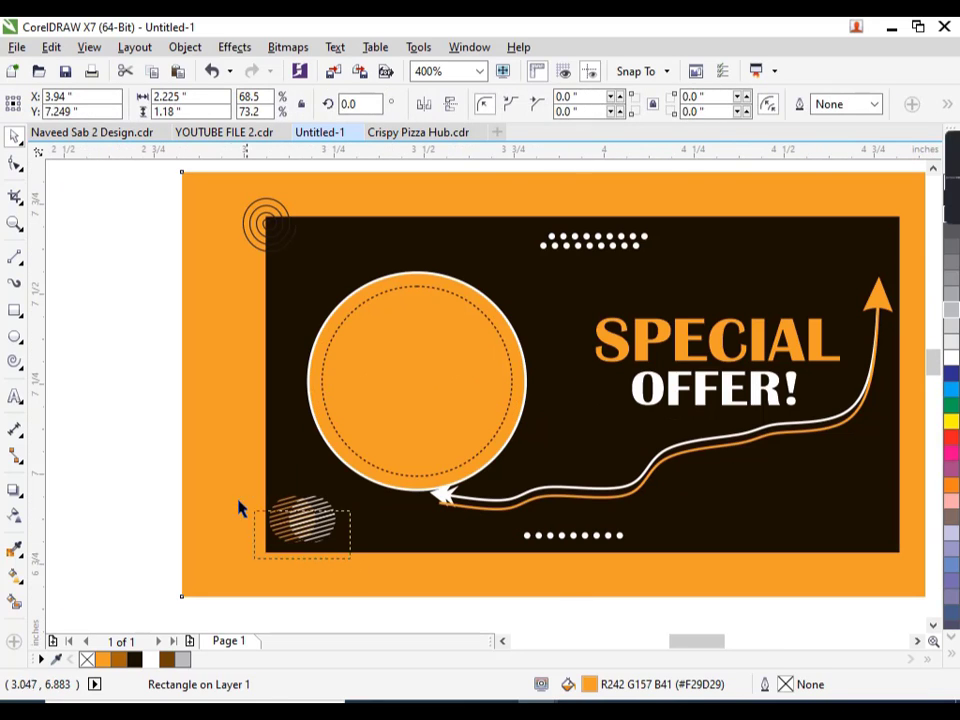
pyautogui.moveTo(305, 530); pyautogui.dragTo(845, 255)
pyautogui.scroll(1, 838, 258)
pyautogui.moveTo(886, 180); pyautogui.dragTo(828, 238)
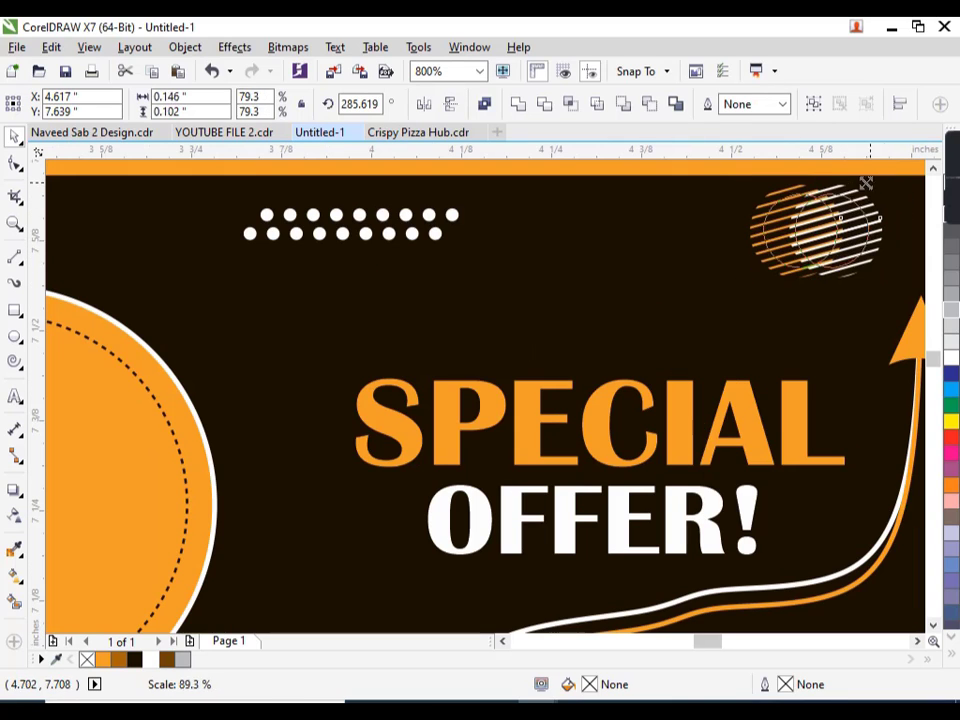
# Draw a small square below OFFER!
pyautogui.scroll(-1, 817, 268)
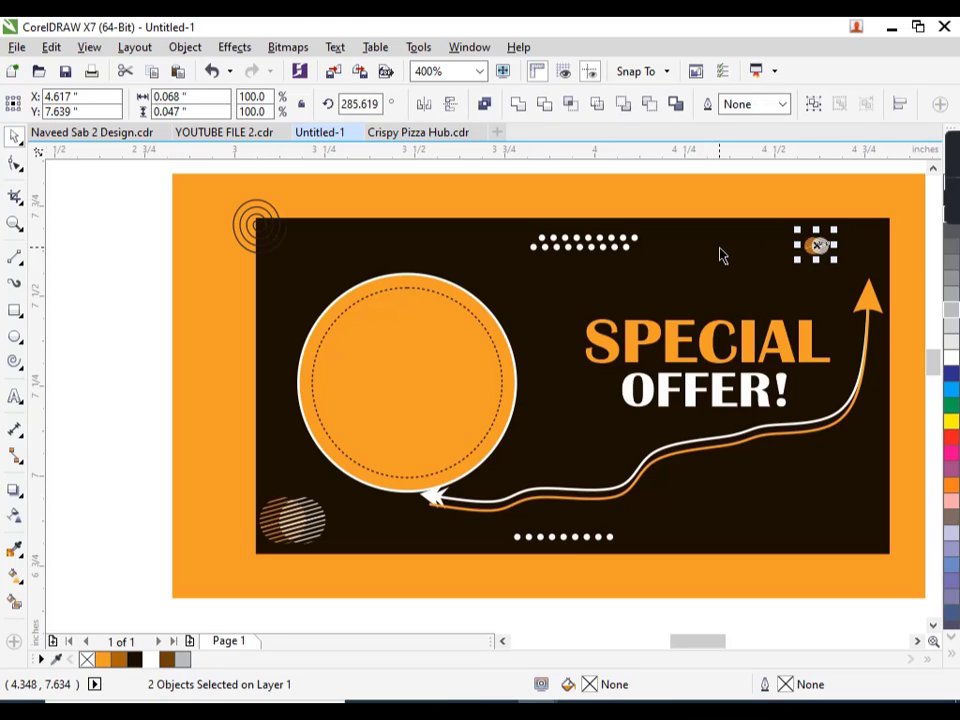
pyautogui.click(14, 310)
pyautogui.moveTo(567, 418); pyautogui.dragTo(594, 445)
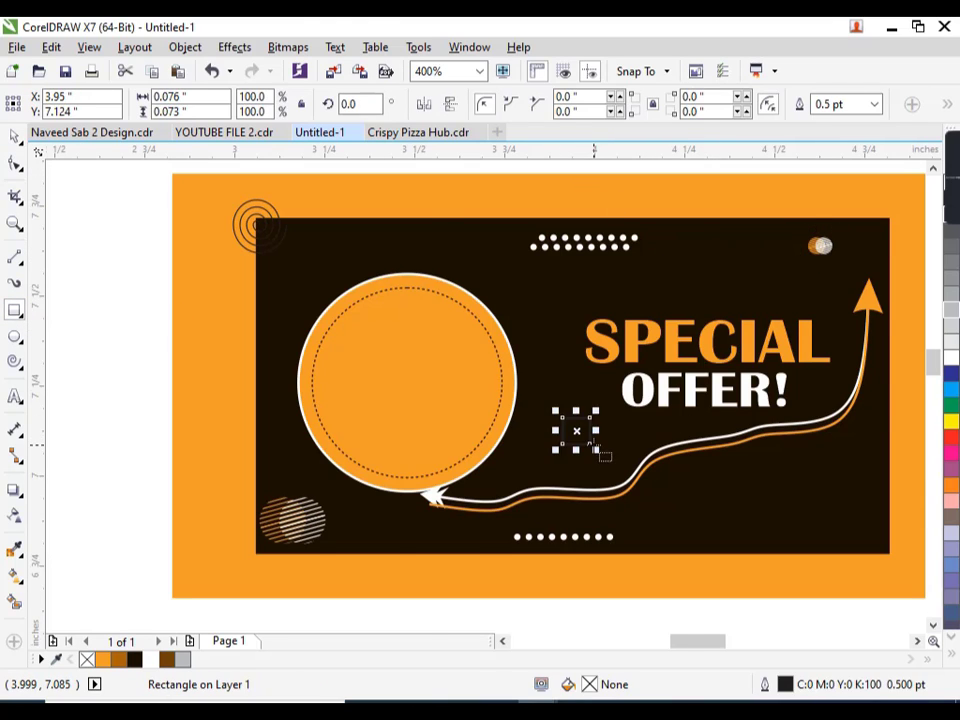
# Give the small square an orange outline and turn it into a triangle by deleting a node
pyautogui.scroll(1, 597, 451)
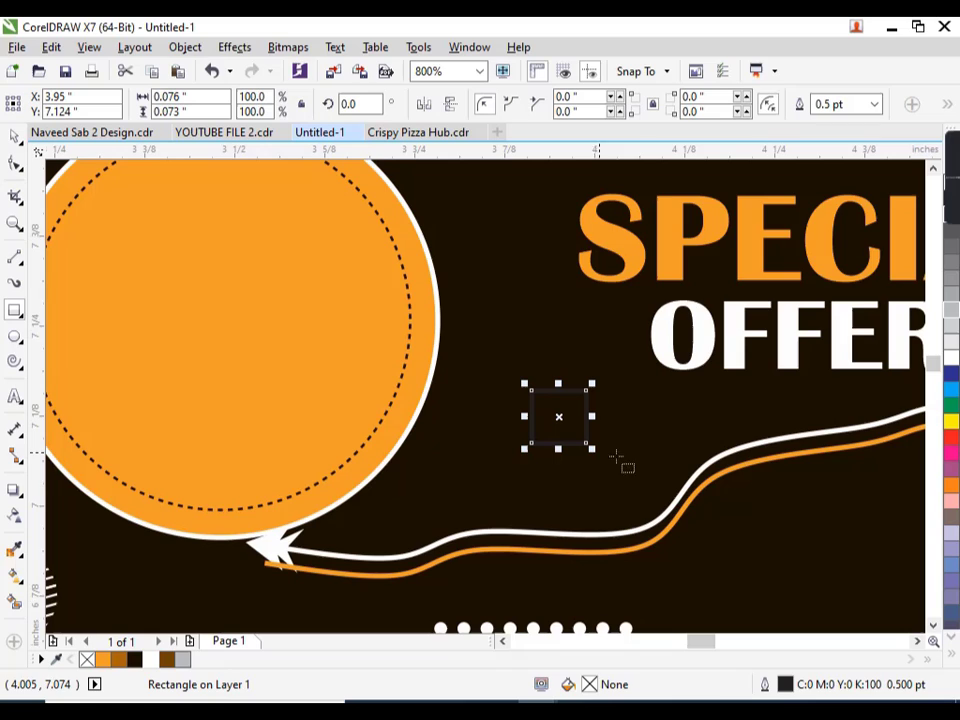
pyautogui.rightClick(102, 660)
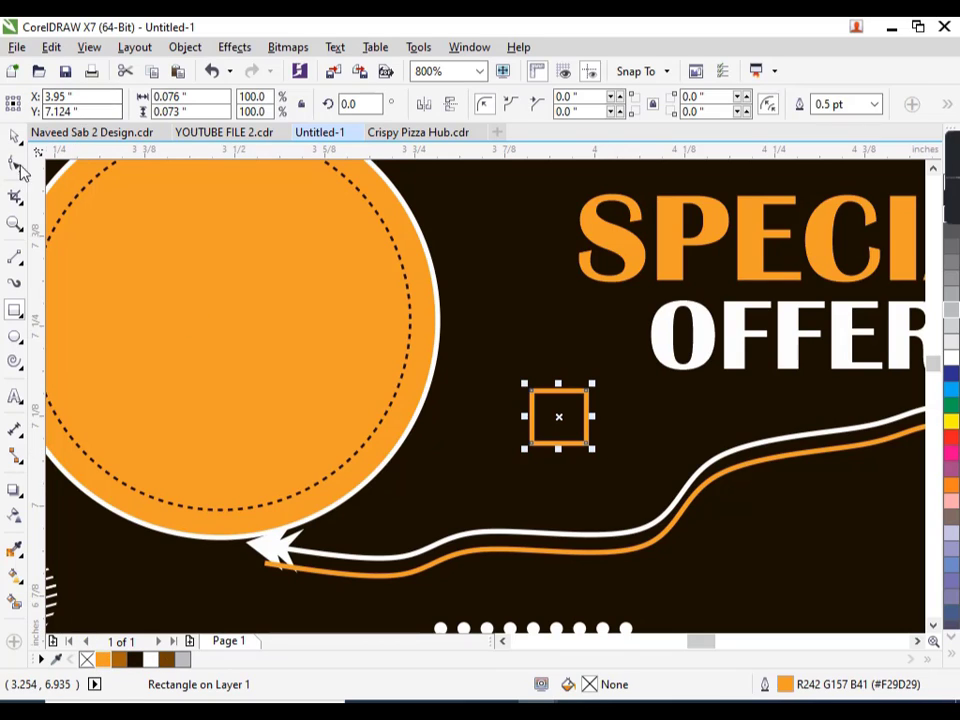
pyautogui.press('F10')
pyautogui.hotkey('ctrl', 'q')
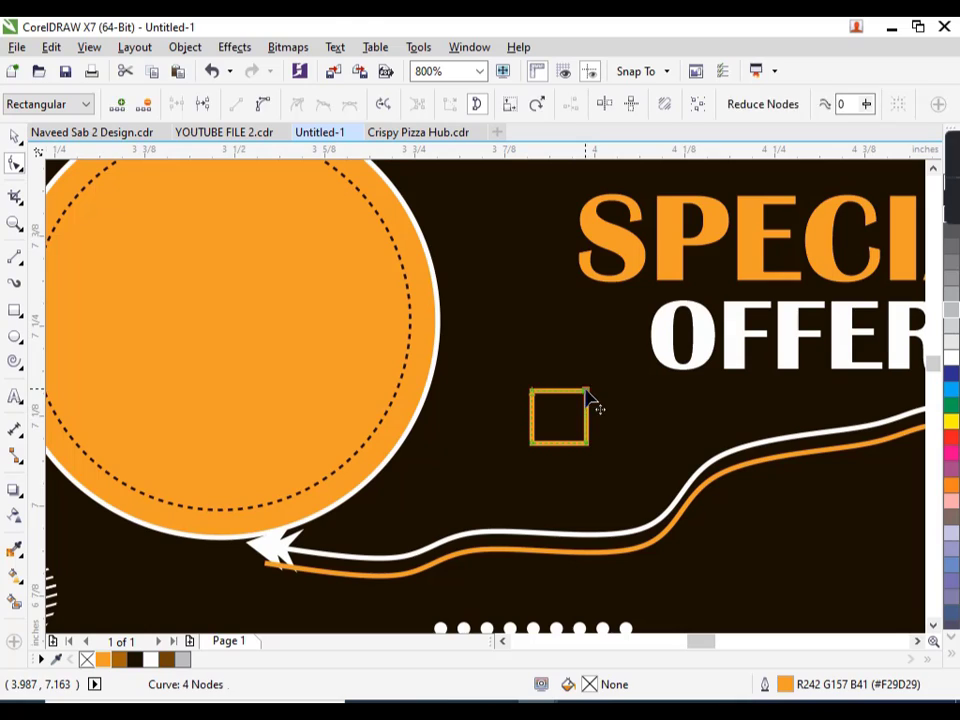
pyautogui.doubleClick(588, 392)
pyautogui.press('space')
# Make a slightly offset copy of the triangle and select the dark background panel
pyautogui.moveTo(555, 420); pyautogui.dragTo(567, 410)
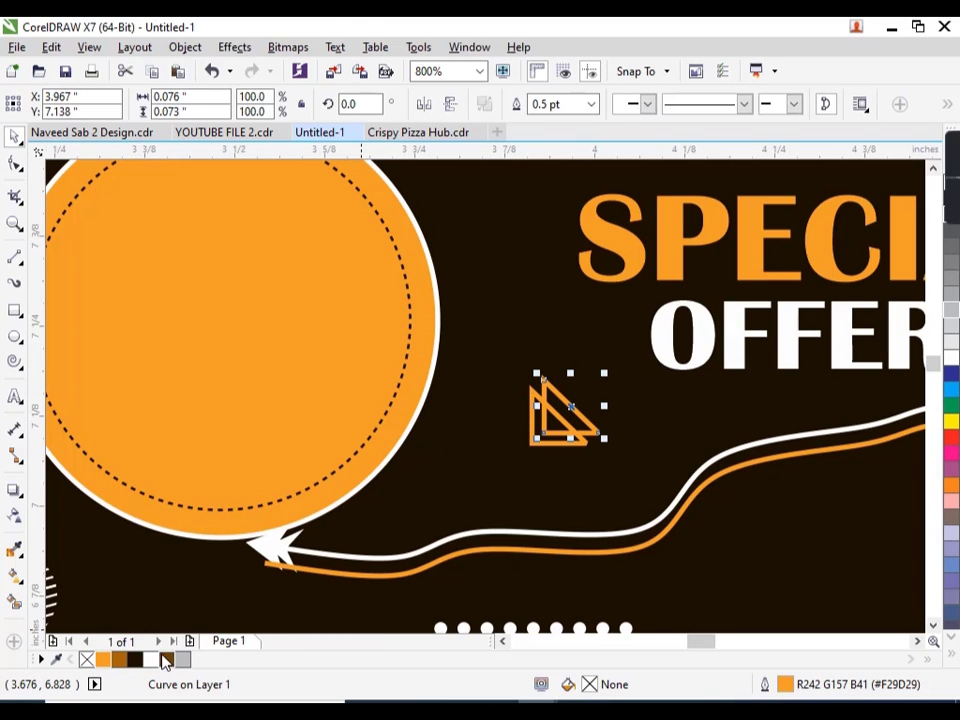
pyautogui.scroll(-2, 440, 500)
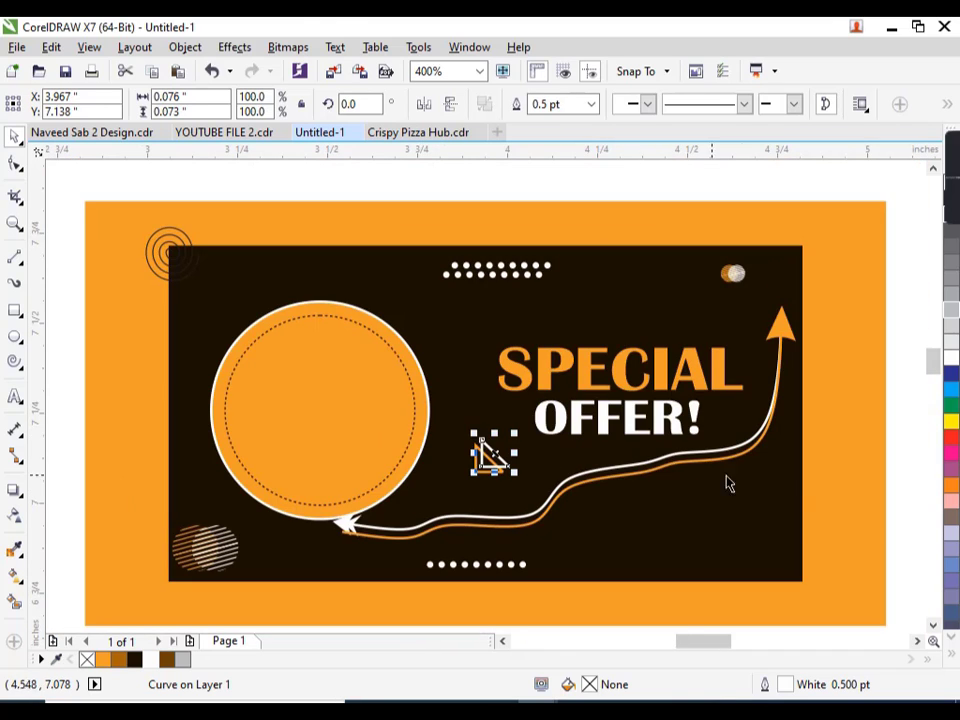
pyautogui.moveTo(866, 527); pyautogui.dragTo(553, 469)
pyautogui.click(691, 486)
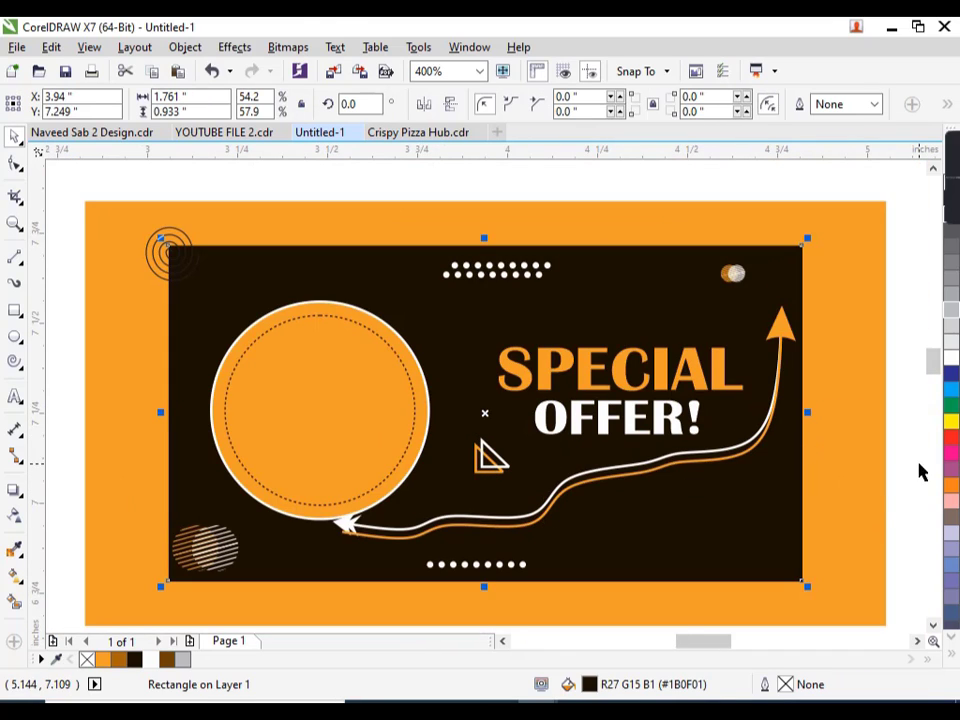
# Select the small Lorem Ipsum text and switch it from bold to normal weight
pyautogui.moveTo(864, 510); pyautogui.dragTo(470, 428)
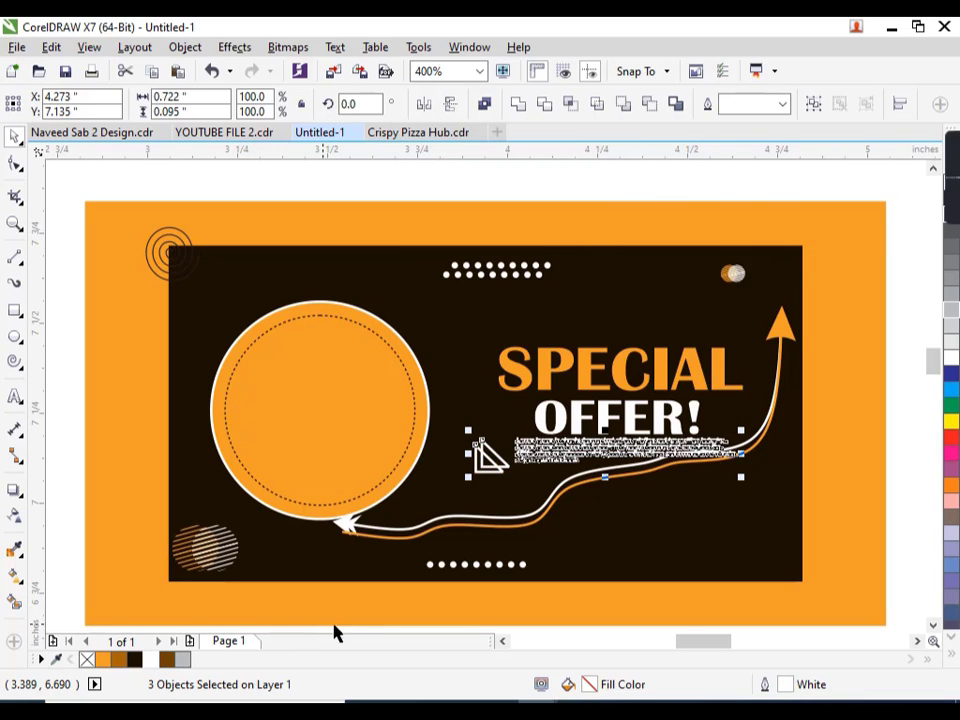
pyautogui.scroll(2, 470, 600)
pyautogui.click(576, 392)
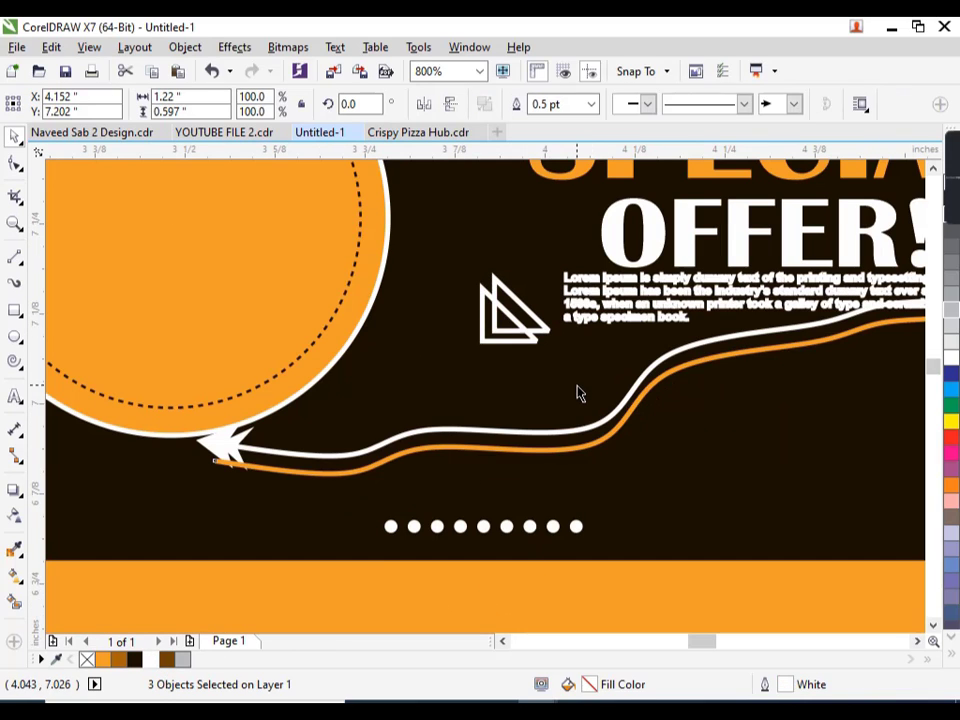
pyautogui.click(620, 320)
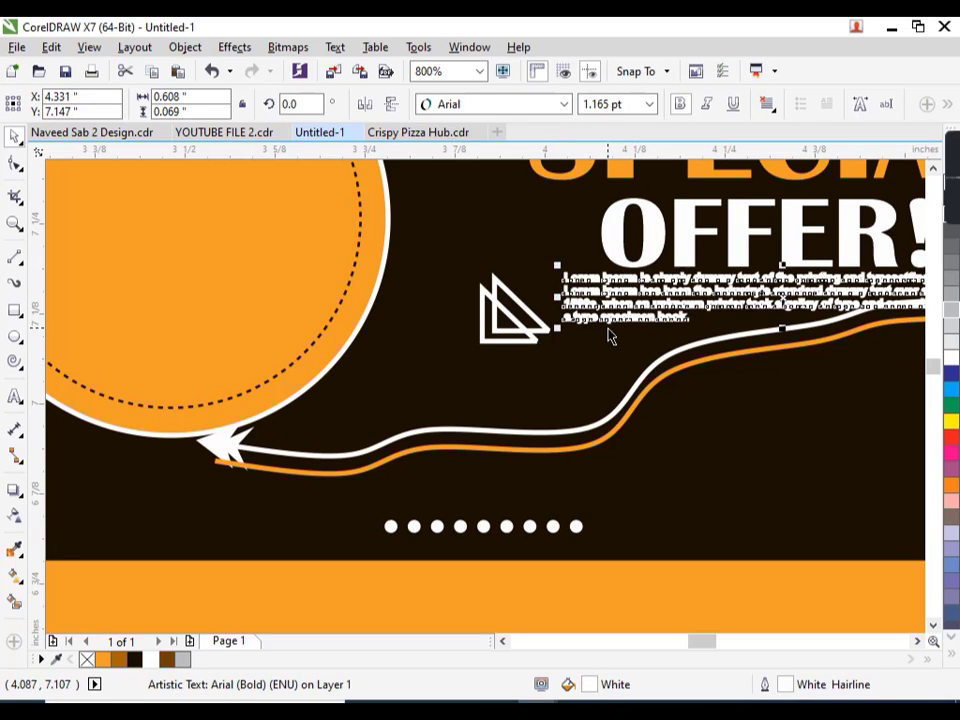
pyautogui.click(679, 103)
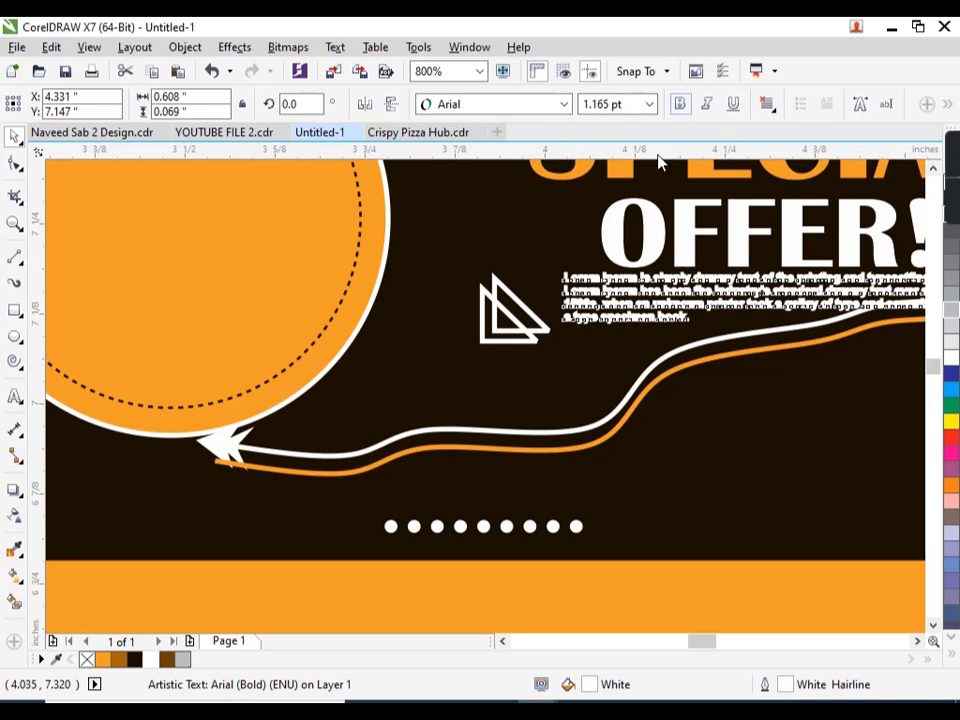
pyautogui.click(572, 405)
pyautogui.scroll(-2, 585, 330)
# Shrink the Lorem Ipsum text and place it just under OFFER! along the swoosh
pyautogui.click(620, 310)
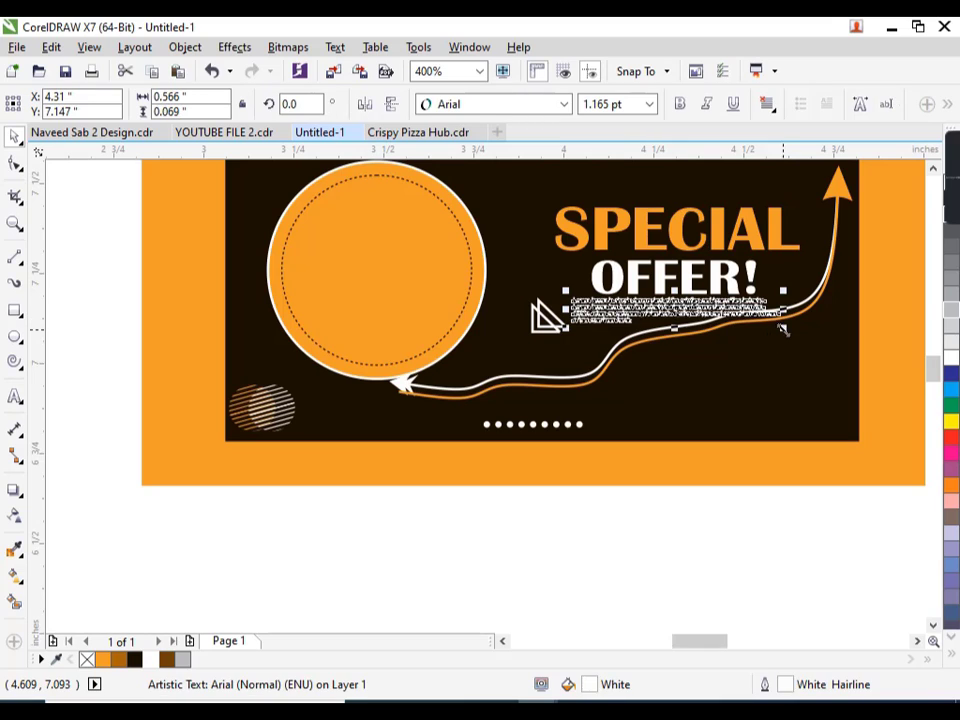
pyautogui.moveTo(762, 337); pyautogui.dragTo(754, 336)
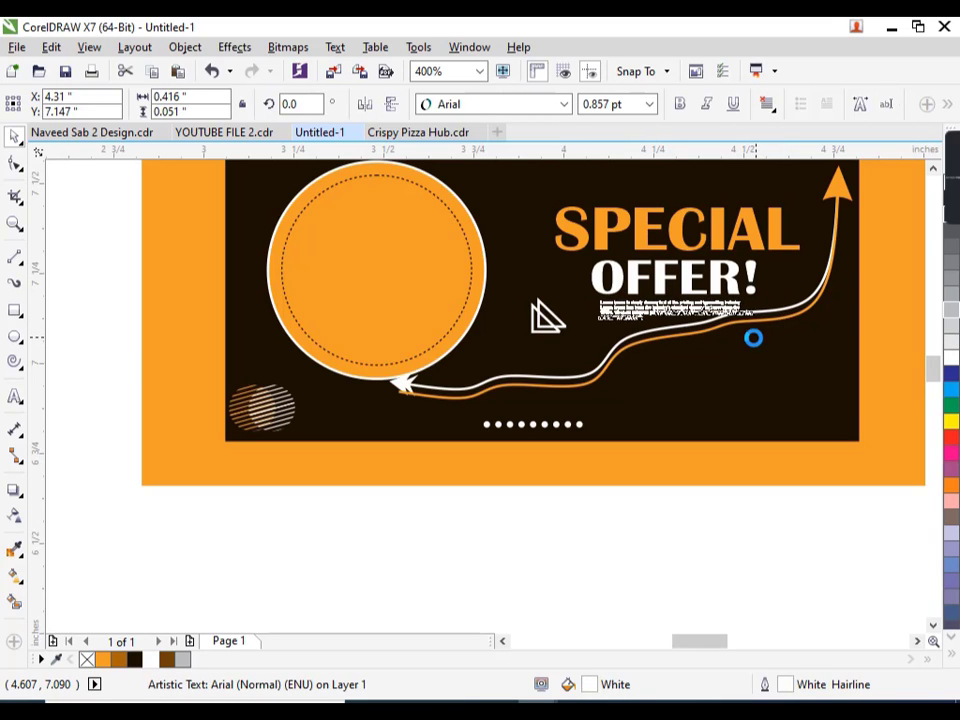
pyautogui.moveTo(690, 310)
pyautogui.mouseDown()
pyautogui.moveTo(682, 188)
pyautogui.moveTo(676, 316)
pyautogui.mouseUp()
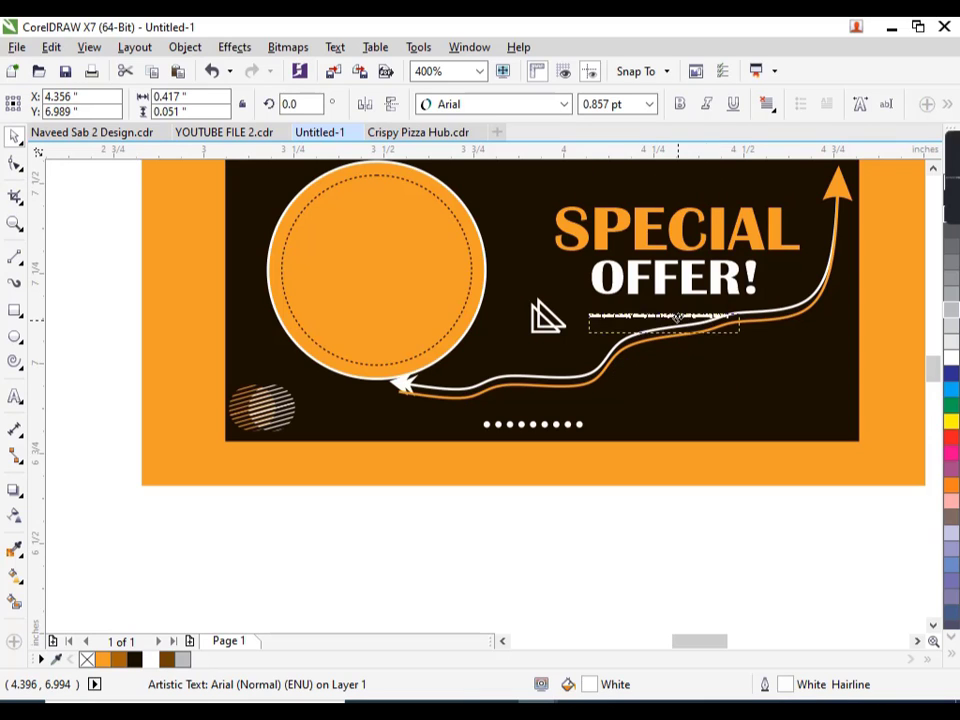
pyautogui.moveTo(676, 316); pyautogui.dragTo(686, 310)
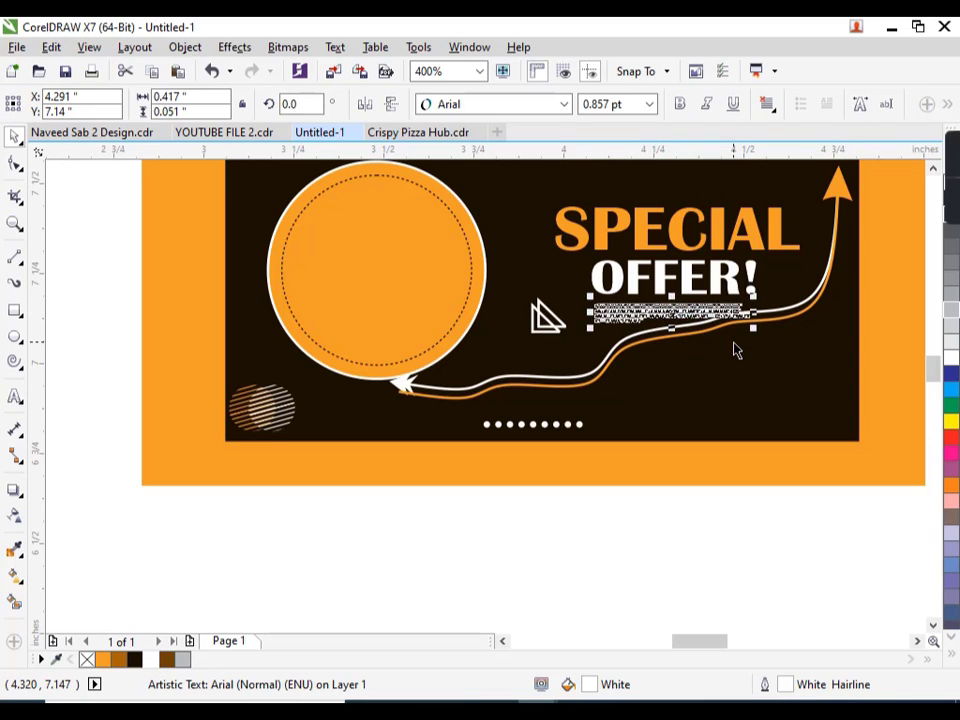
pyautogui.scroll(1, 730, 330)
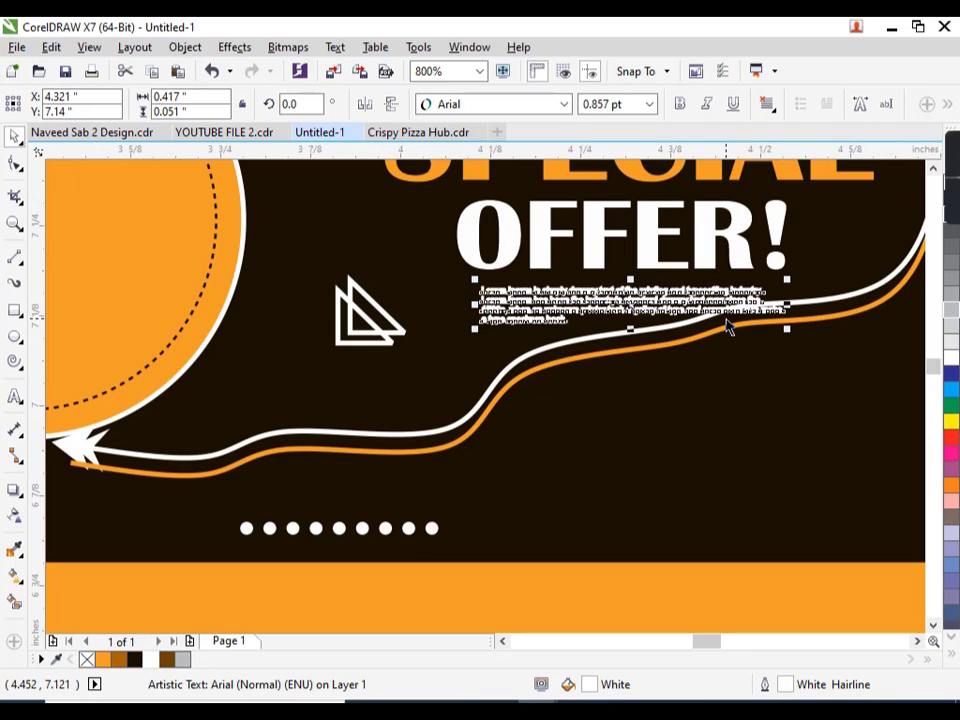
# Delete the text's lower lines and break the remaining line before 'printing'
pyautogui.doubleClick(564, 321)
pyautogui.moveTo(566, 320); pyautogui.dragTo(478, 300)
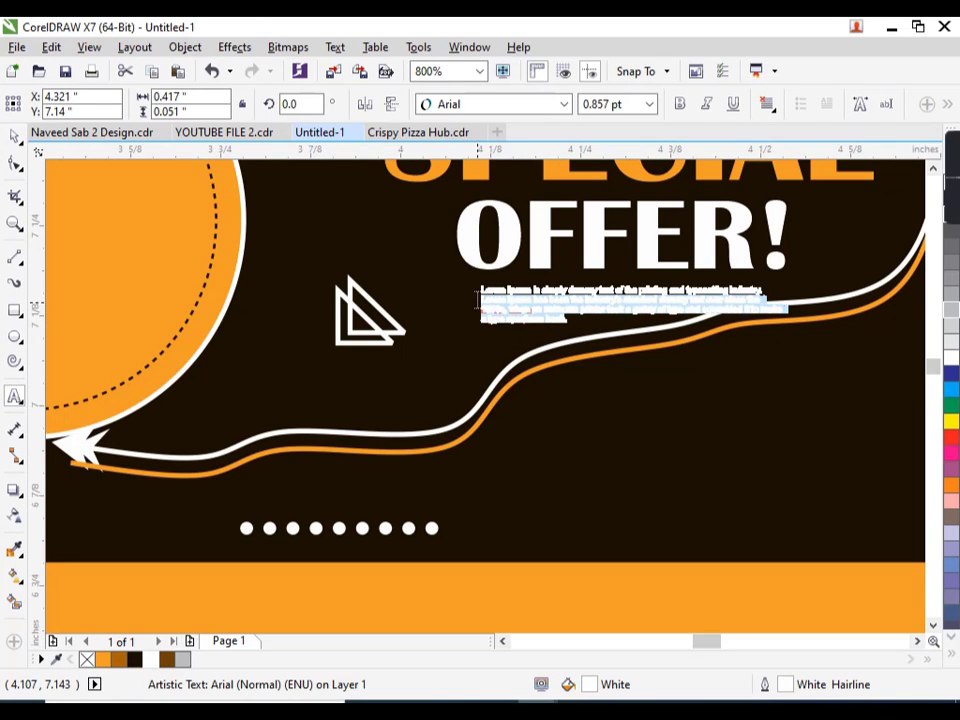
pyautogui.press('Delete')
pyautogui.hotkey('ctrl', 'space')
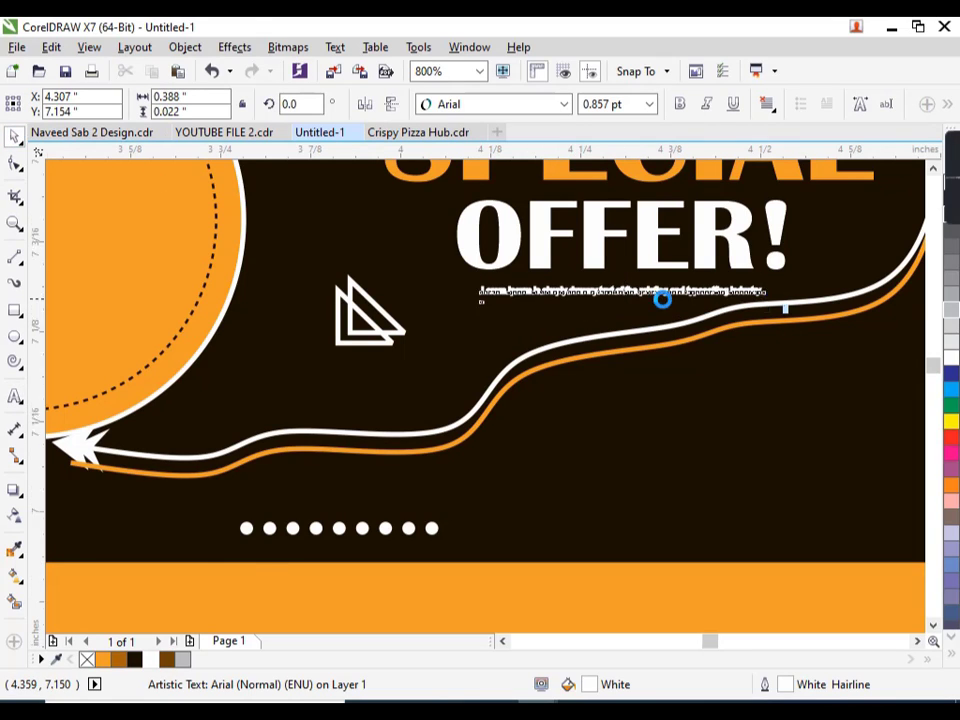
pyautogui.scroll(2, 662, 299)
pyautogui.doubleClick(569, 263)
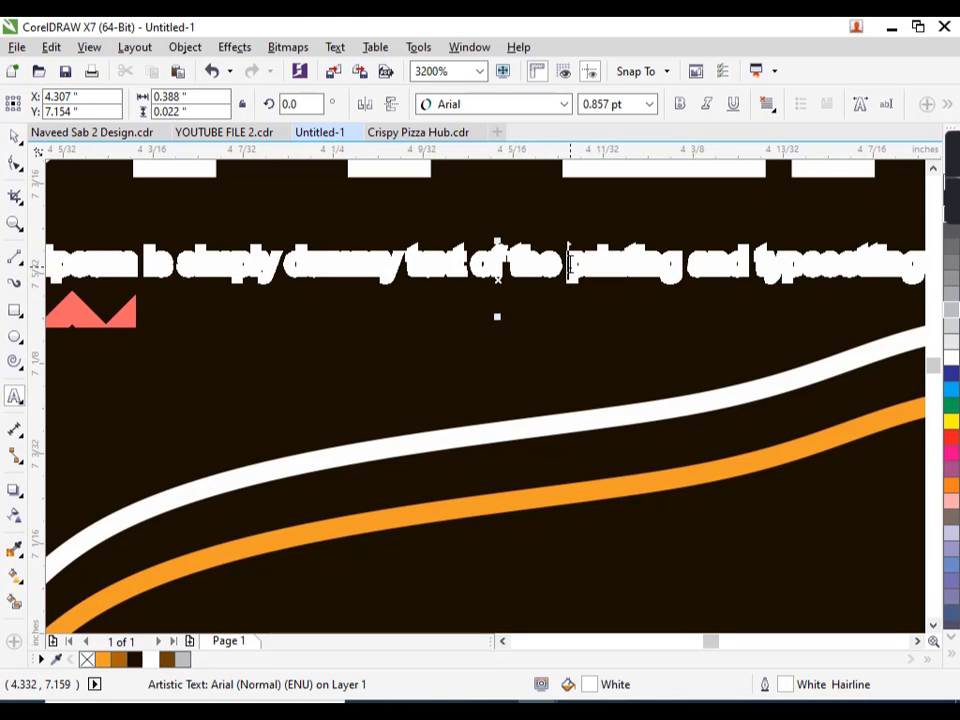
pyautogui.press('Return')
pyautogui.click(13, 132)
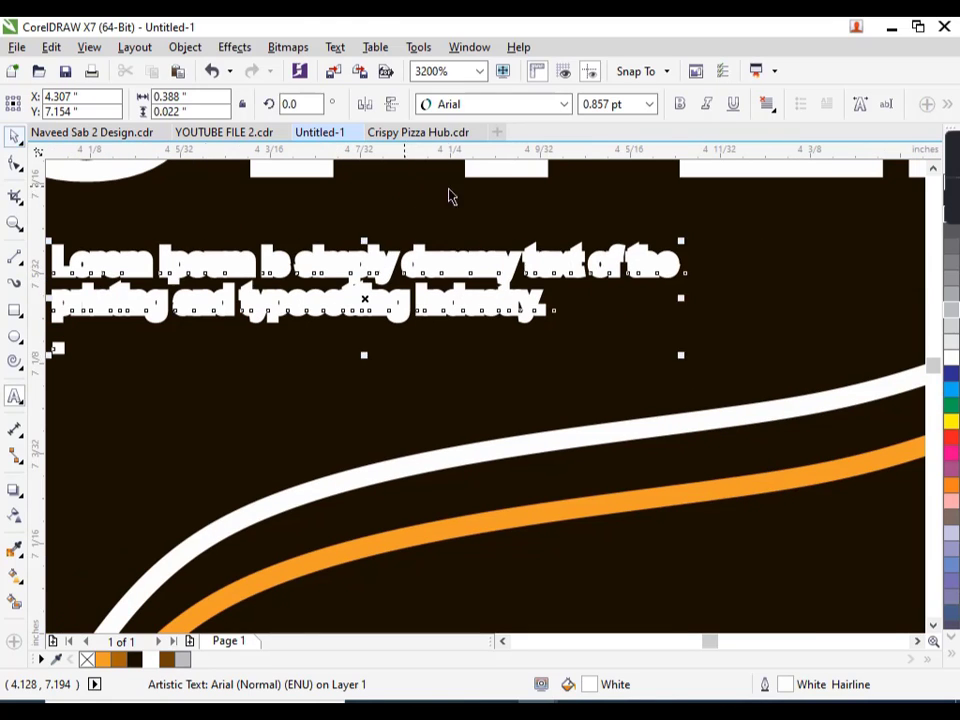
# Give the text an outline with rounded corners, behind fill, scaling with the object
pyautogui.press('F11')
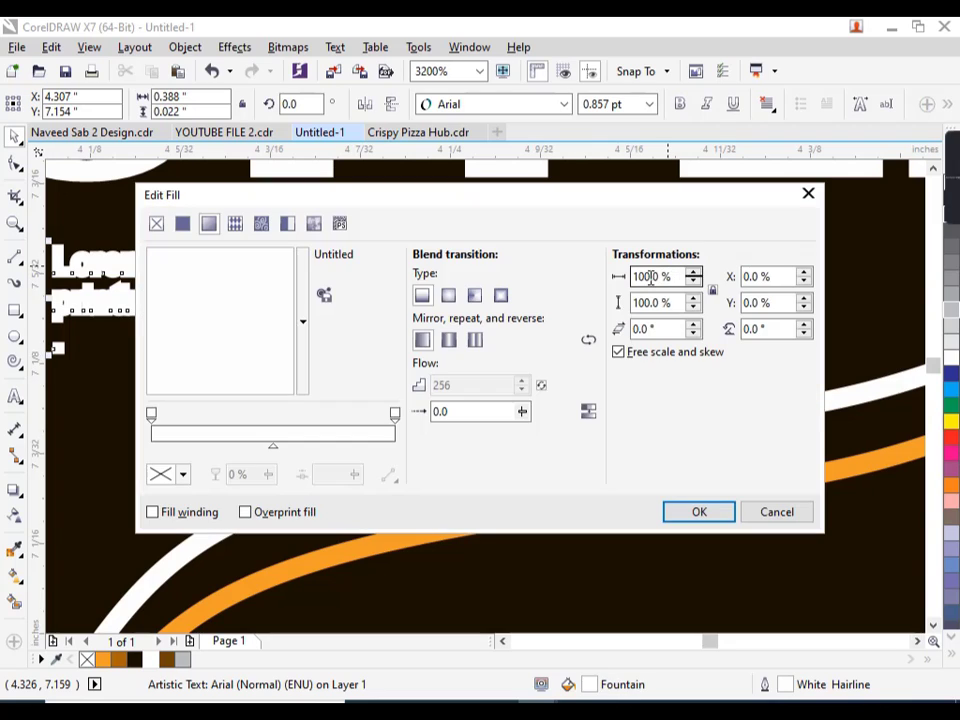
pyautogui.click(758, 516)
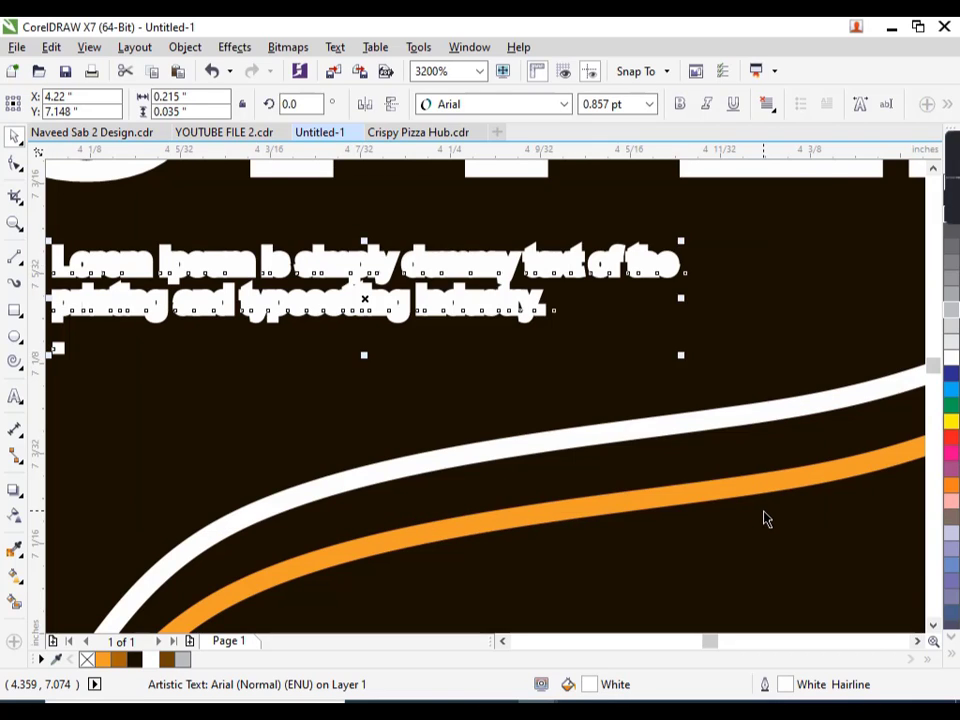
pyautogui.press('F12')
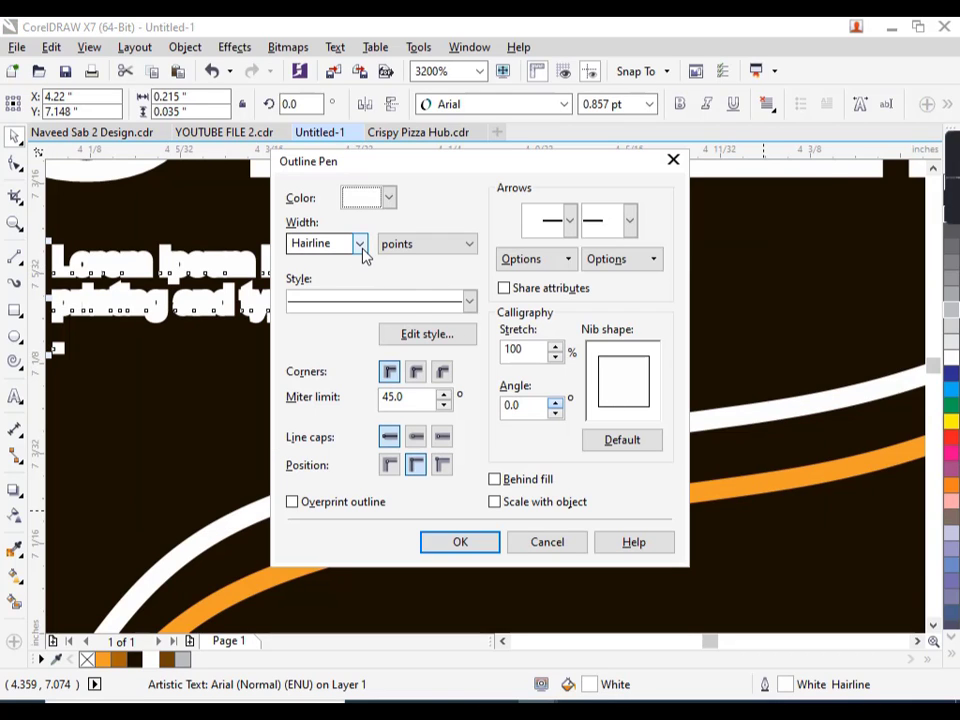
pyautogui.click(416, 371)
pyautogui.click(494, 479)
pyautogui.click(494, 501)
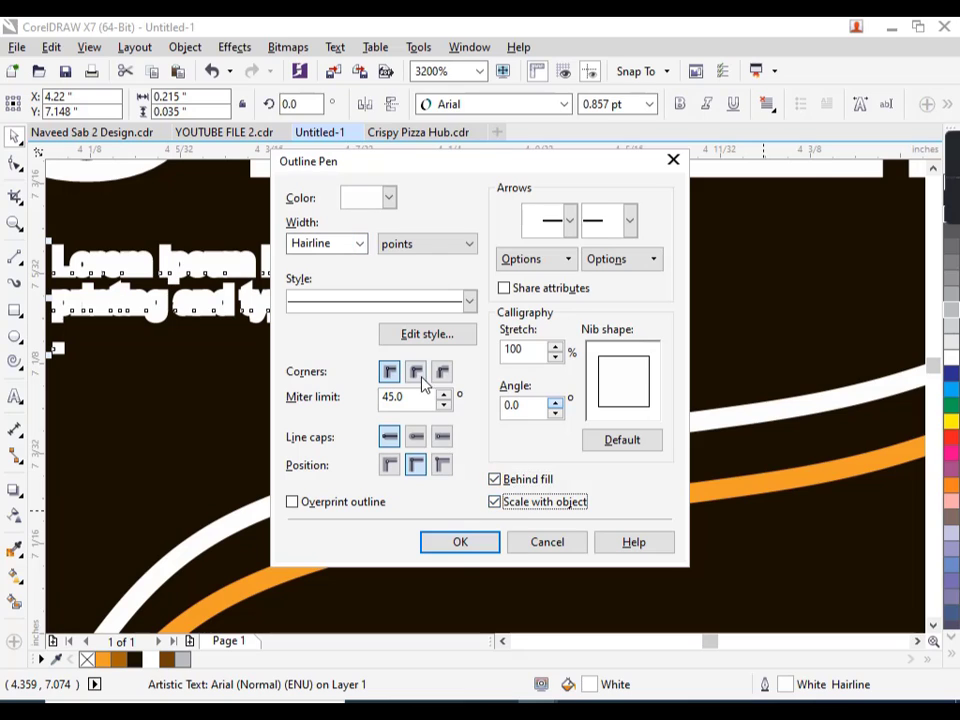
pyautogui.click(458, 546)
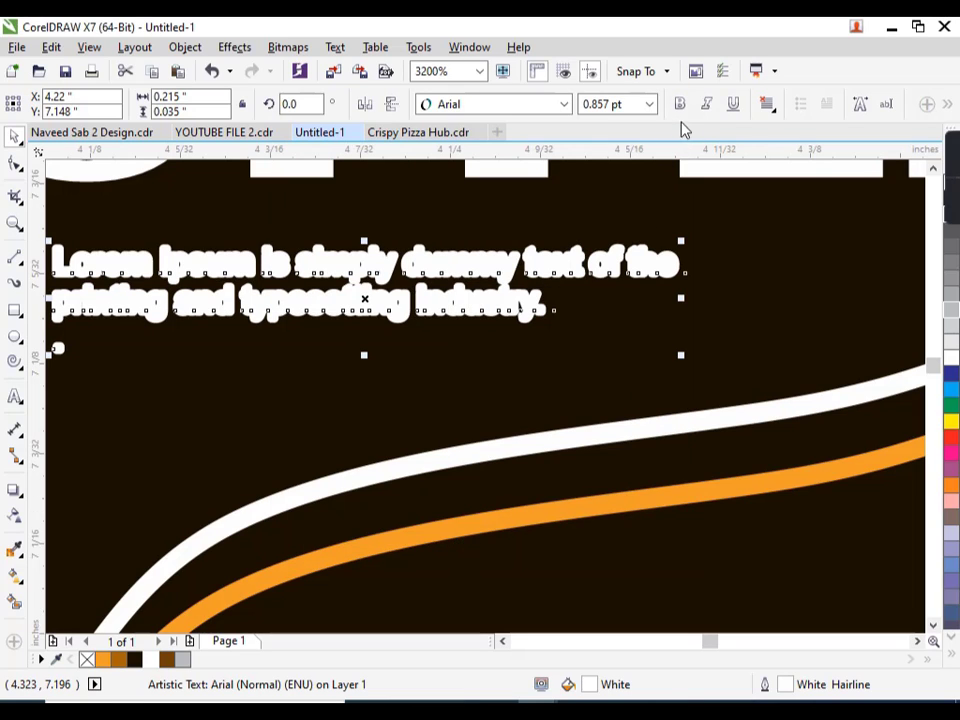
# Leave the font as Arial, then delete the Lorem Ipsum text and view the whole banner
pyautogui.click(562, 104)
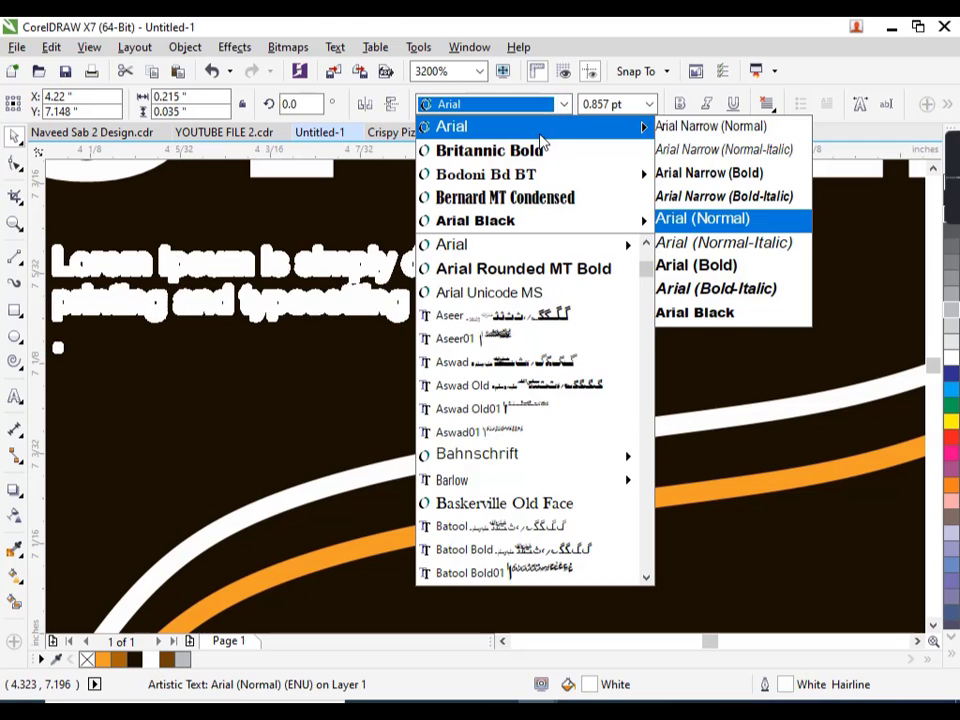
pyautogui.click(540, 138)
pyautogui.moveTo(497, 271); pyautogui.dragTo(688, 297)
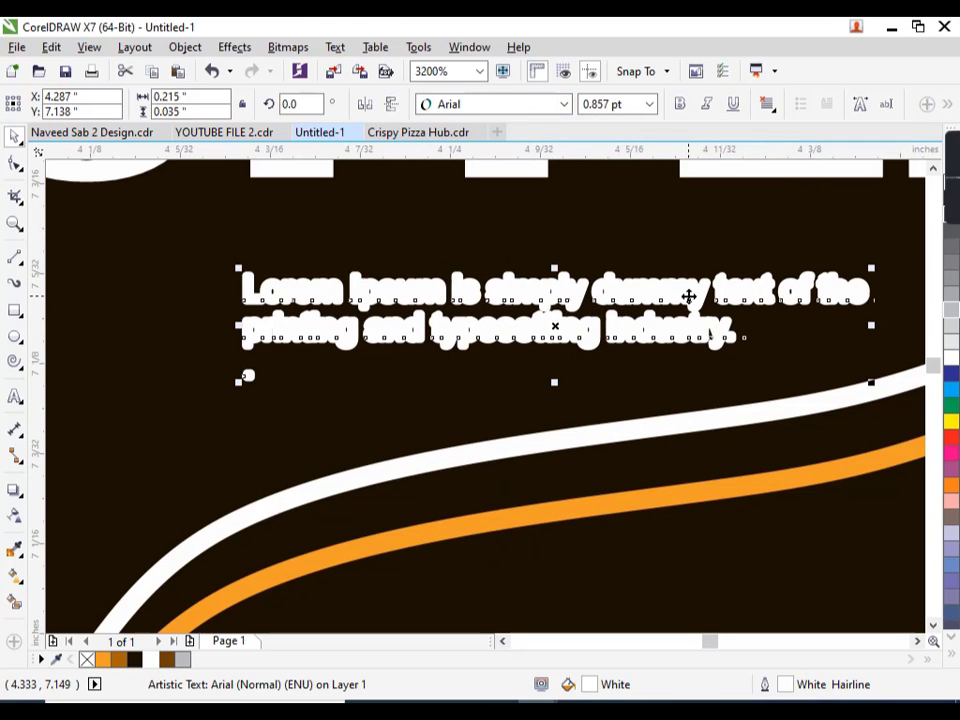
pyautogui.press('Delete')
pyautogui.press('F4')
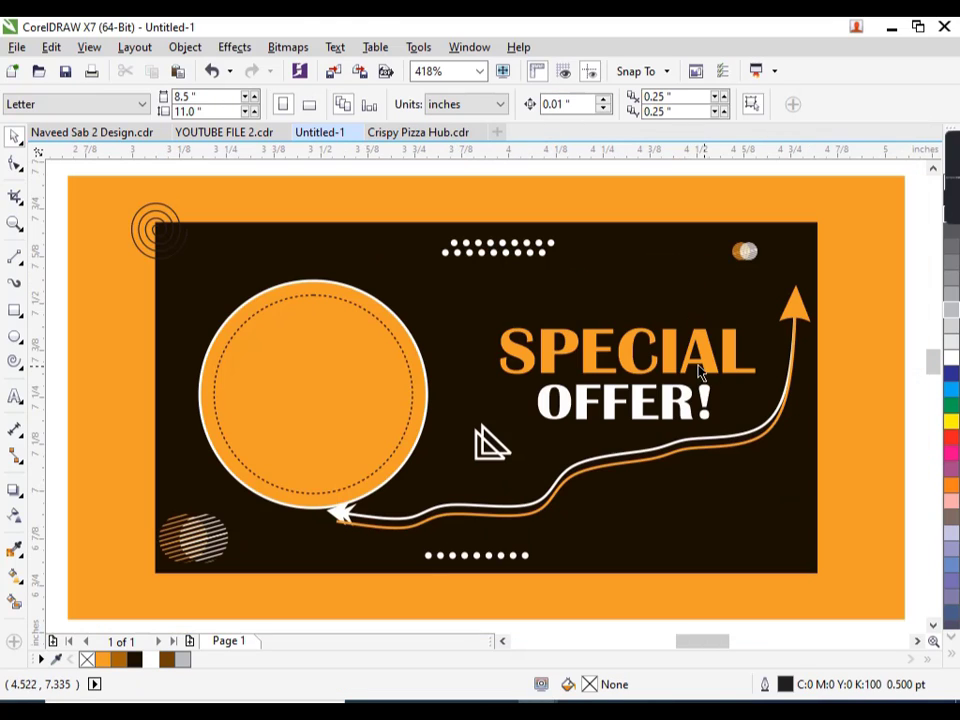
# Shrink the imported woman photo and PowerClip it inside the orange circle
pyautogui.press('F3')
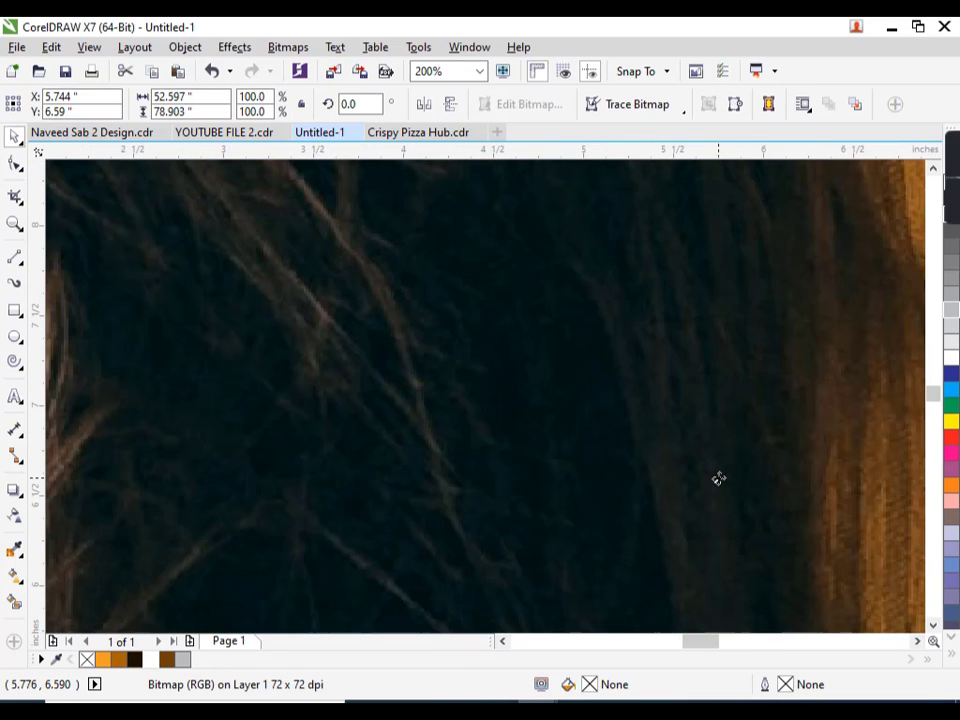
pyautogui.press('F4')
pyautogui.moveTo(644, 168); pyautogui.dragTo(563, 371)
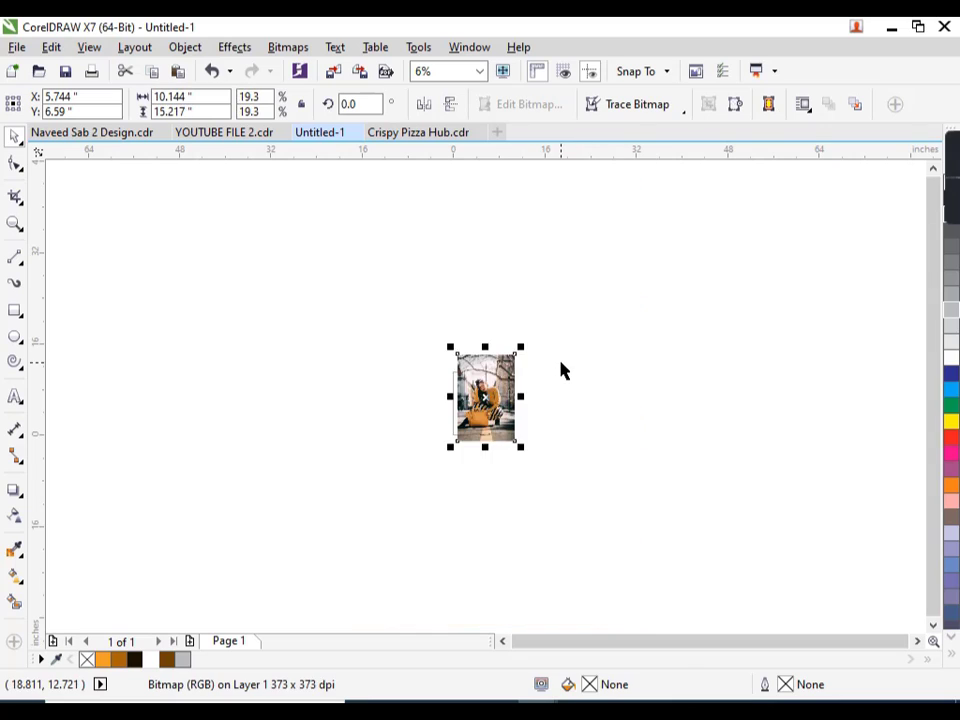
pyautogui.press('F4')
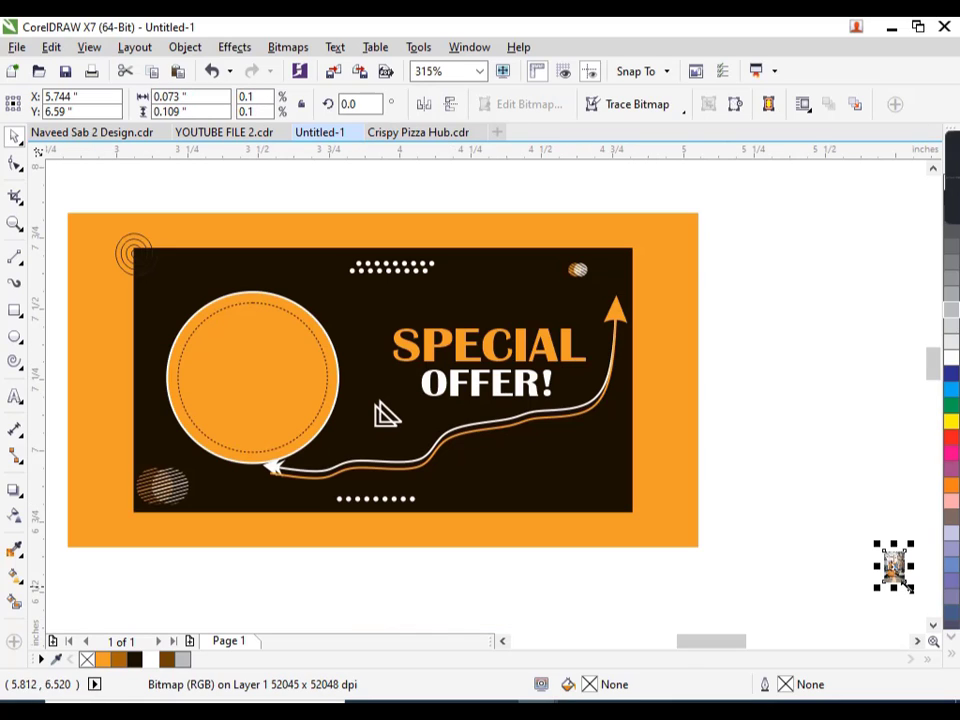
pyautogui.moveTo(876, 565); pyautogui.dragTo(308, 566)
pyautogui.hotkey('ctrl', 'z')
pyautogui.moveTo(888, 570); pyautogui.dragTo(602, 619)
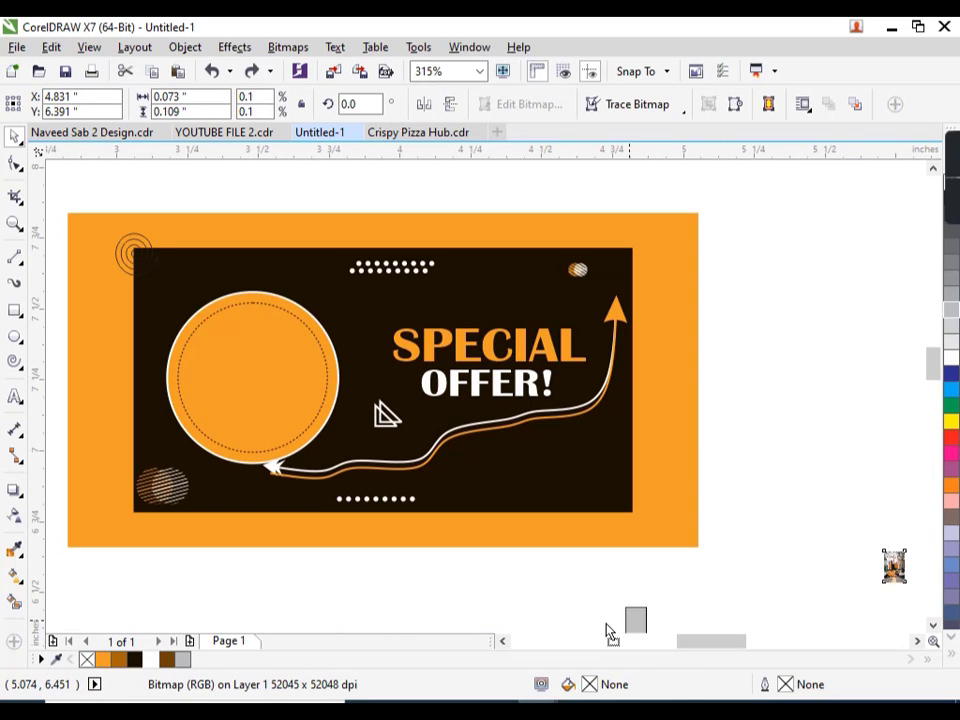
pyautogui.rightClick(604, 619)
pyautogui.click(695, 98)
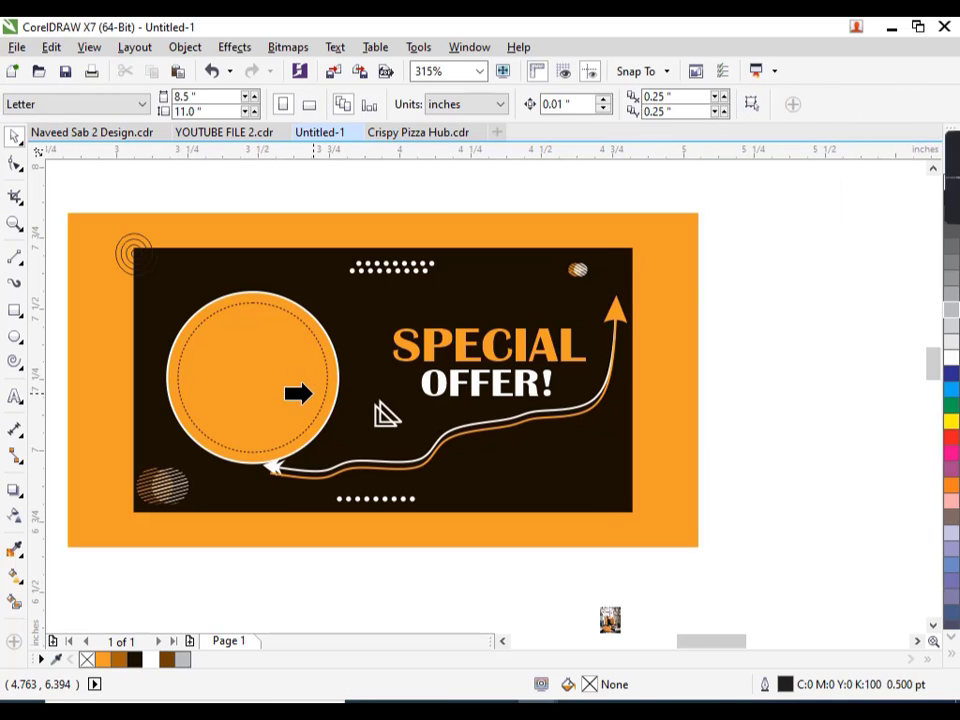
# Select the photo inside the circle and enlarge it to cover the circle
pyautogui.click(295, 388)
pyautogui.click(251, 381)
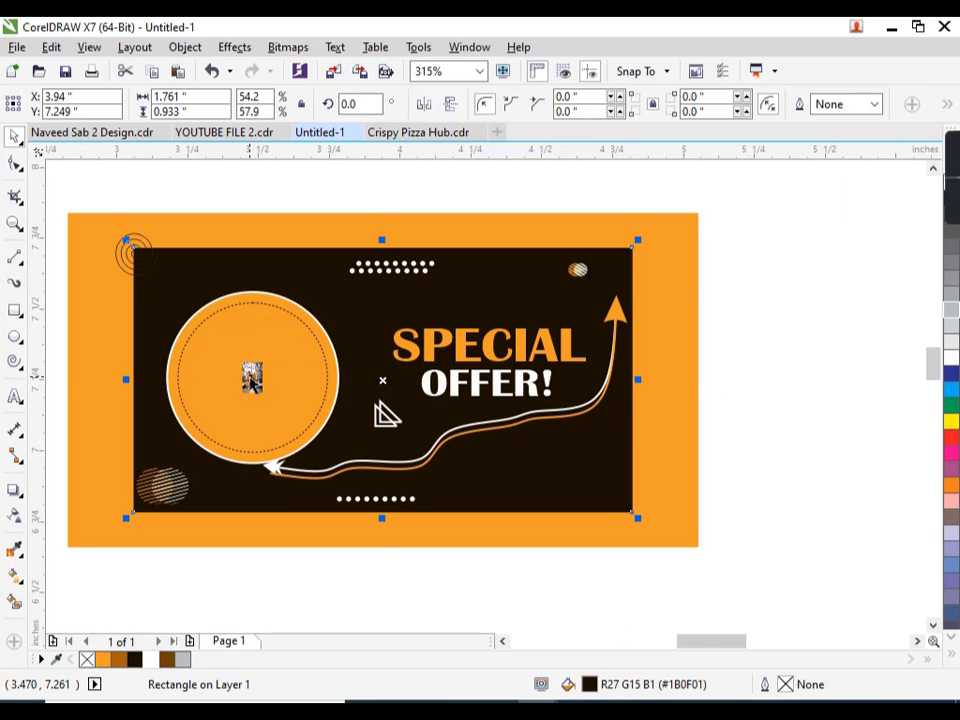
pyautogui.click(281, 540)
pyautogui.click(239, 383)
pyautogui.keyDown('ctrl'); pyautogui.click(252, 380); pyautogui.keyUp('ctrl')
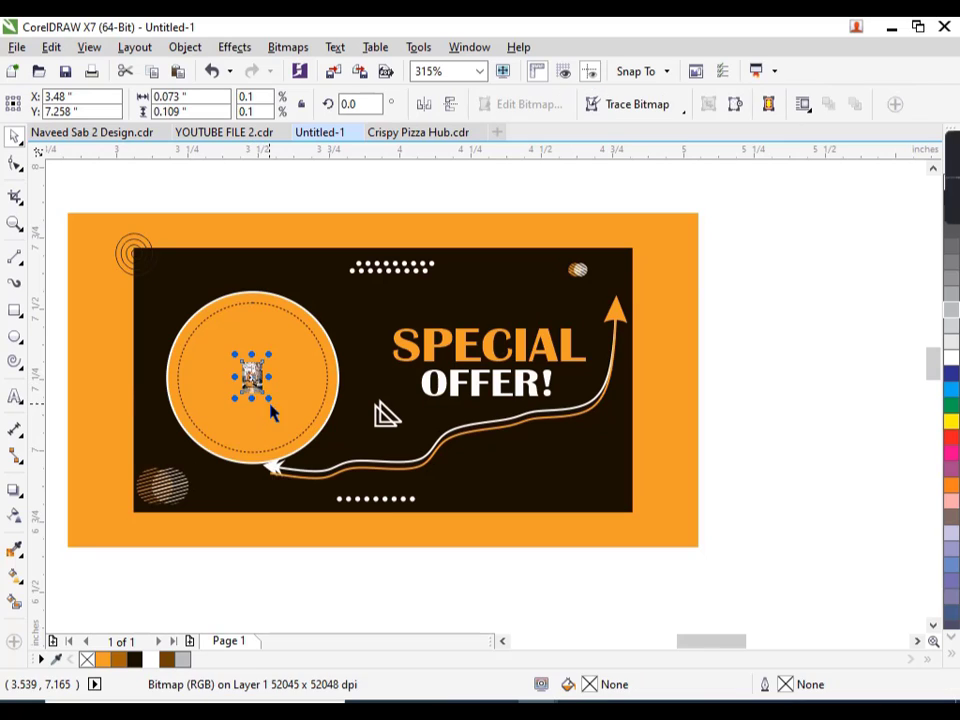
pyautogui.moveTo(268, 399); pyautogui.dragTo(327, 487)
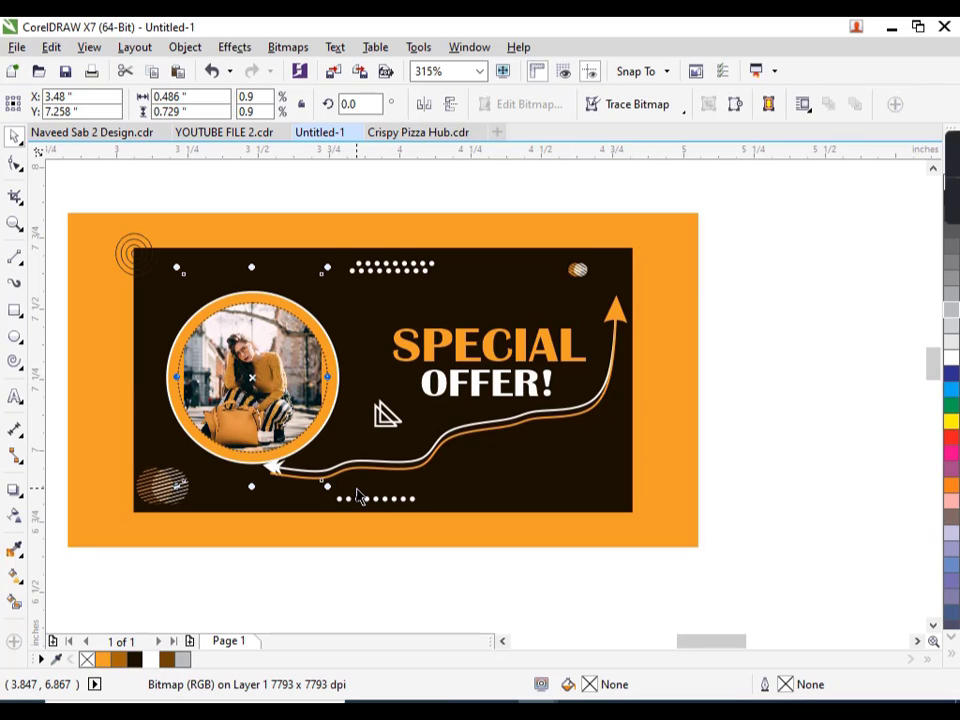
# Nudge the photo up and right and scale it slightly larger to fill the ring
pyautogui.press('Up')
pyautogui.press('Up')
pyautogui.press('Up')
pyautogui.press('Right')
pyautogui.moveTo(330, 475); pyautogui.dragTo(345, 495)
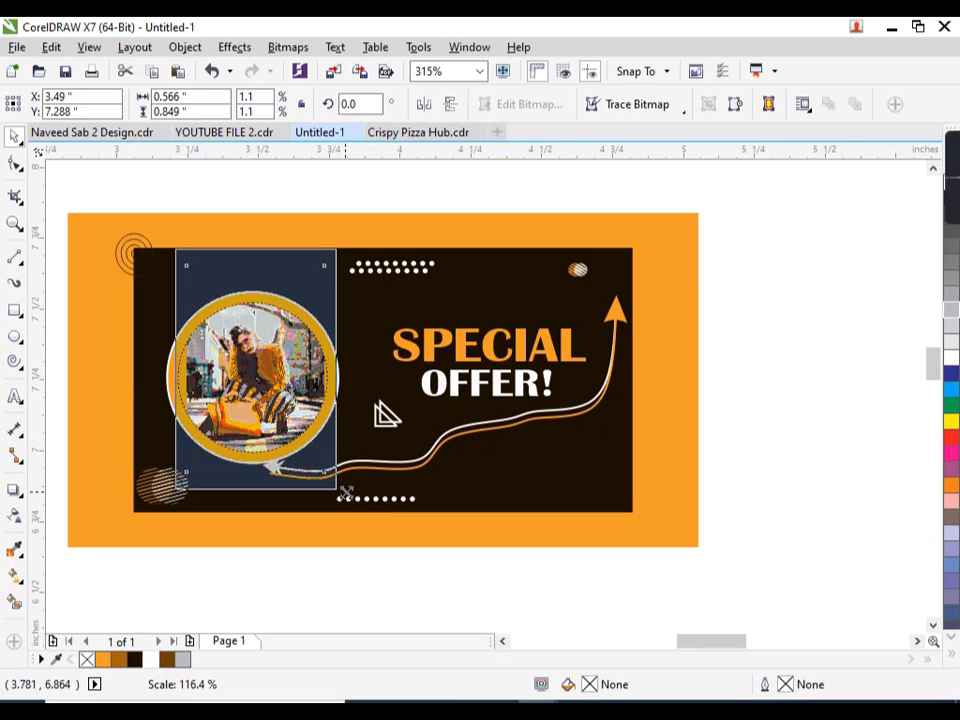
pyautogui.press('Up')
pyautogui.press('Up')
pyautogui.press('Up')
pyautogui.press('Right')
pyautogui.press('Right')
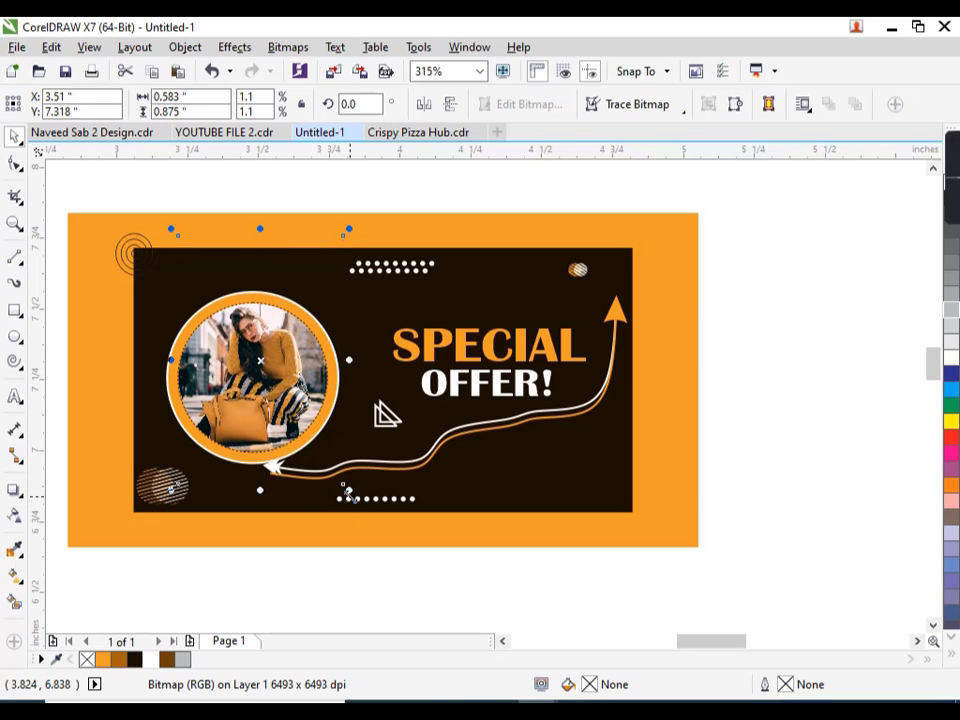
pyautogui.moveTo(348, 490); pyautogui.dragTo(354, 497)
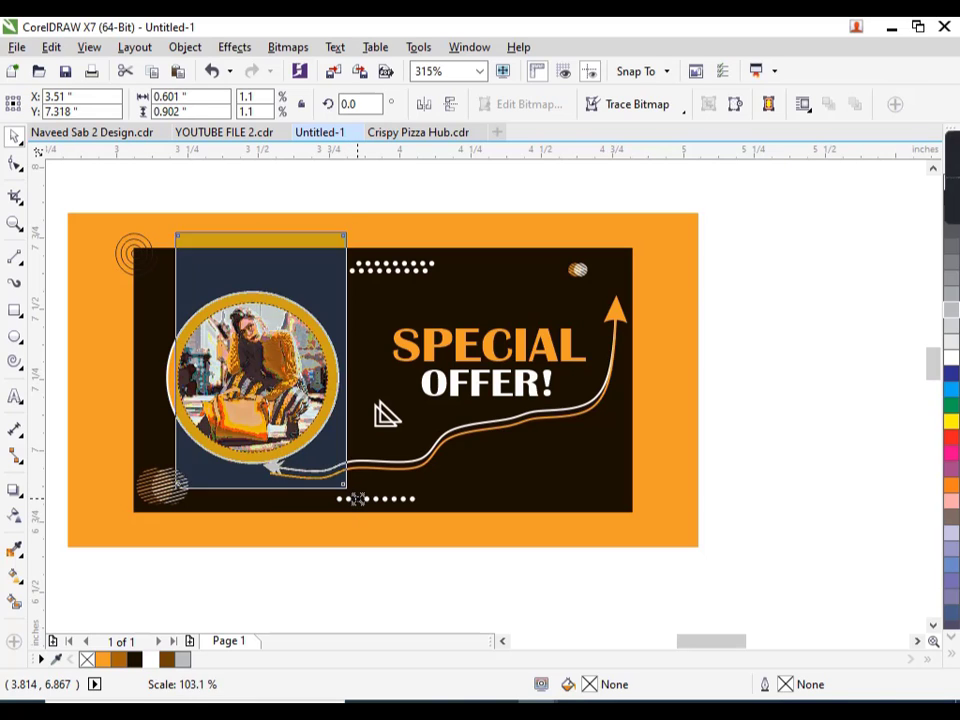
pyautogui.click(402, 593)
pyautogui.scroll(1, 66, 327)
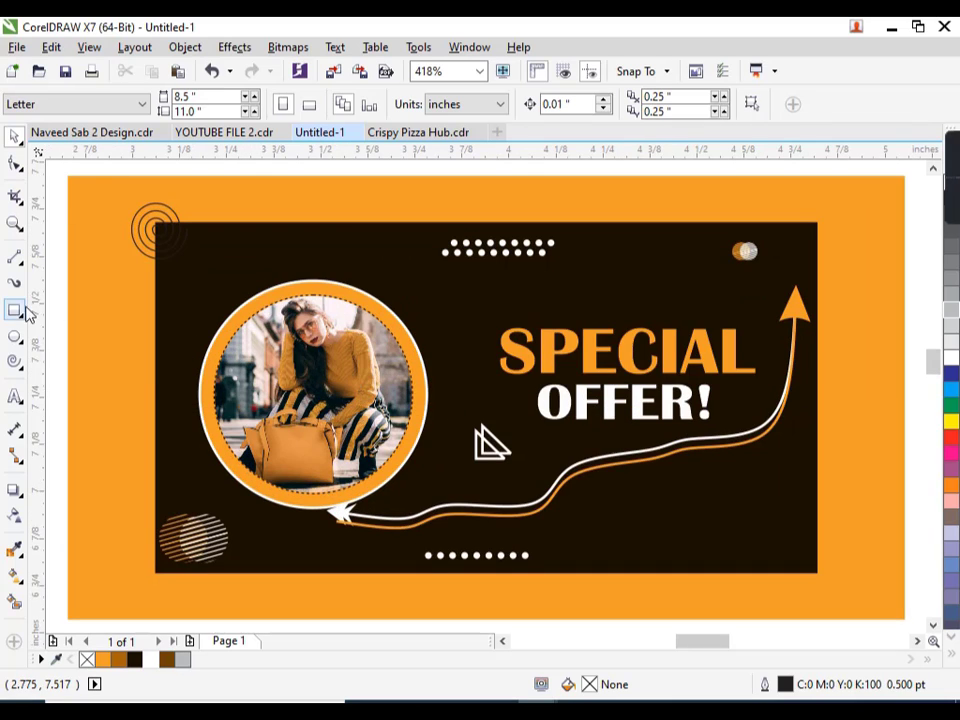
# Draw a circle over the photo circle and give it an orange outline
pyautogui.click(14, 337)
pyautogui.moveTo(158, 293); pyautogui.dragTo(420, 563)
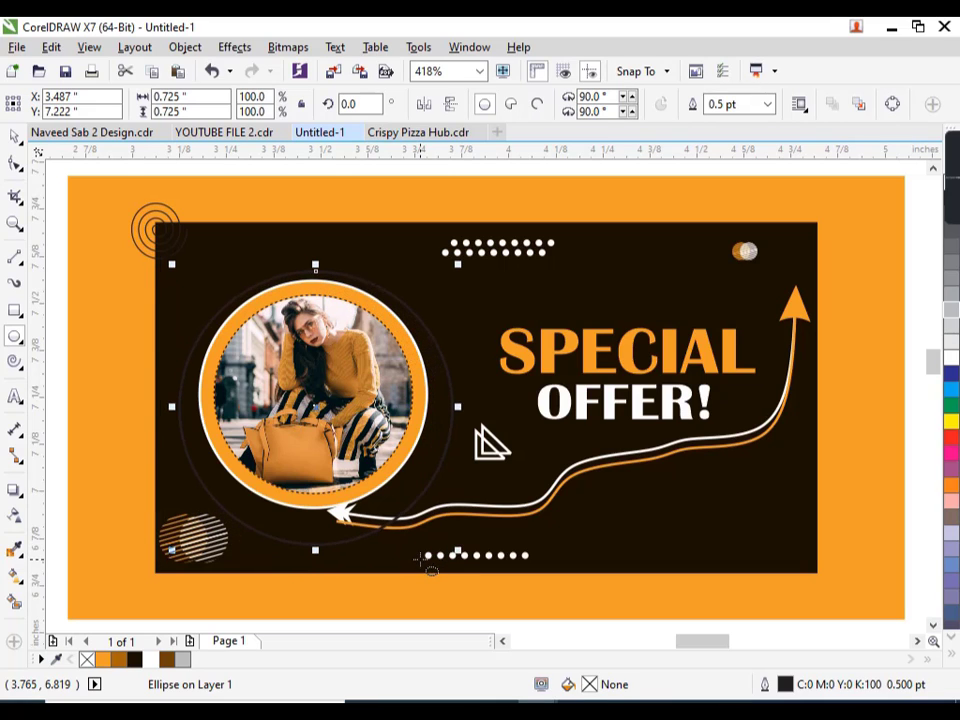
pyautogui.moveTo(457, 549); pyautogui.dragTo(450, 524)
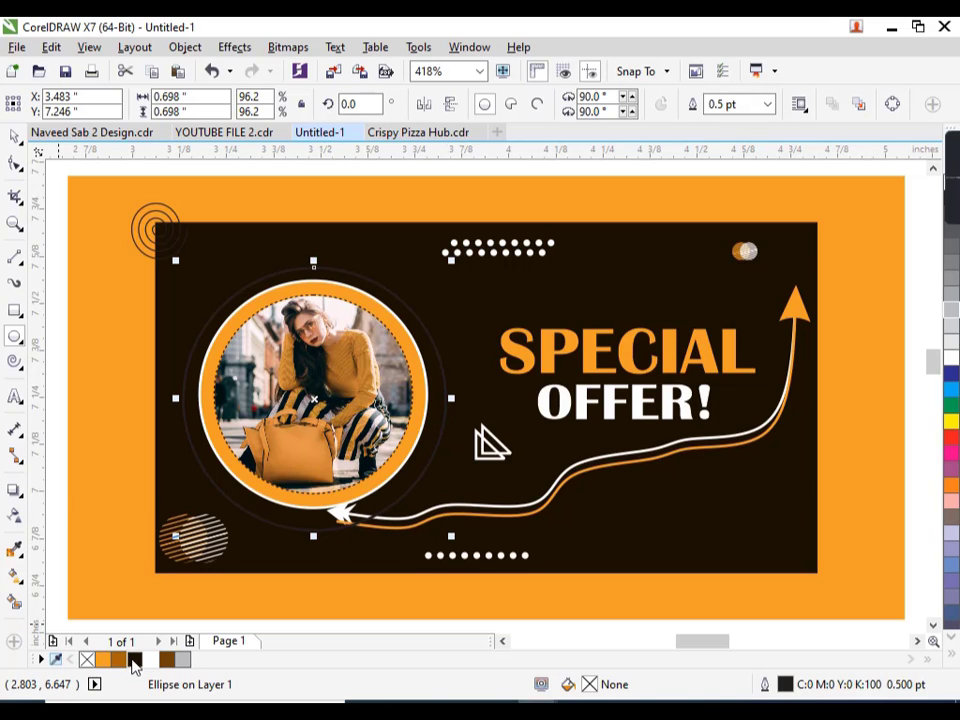
pyautogui.rightClick(101, 665)
# Give the ring a 4.0 pt outline set behind the fill and scaled with the object
pyautogui.press('F12')
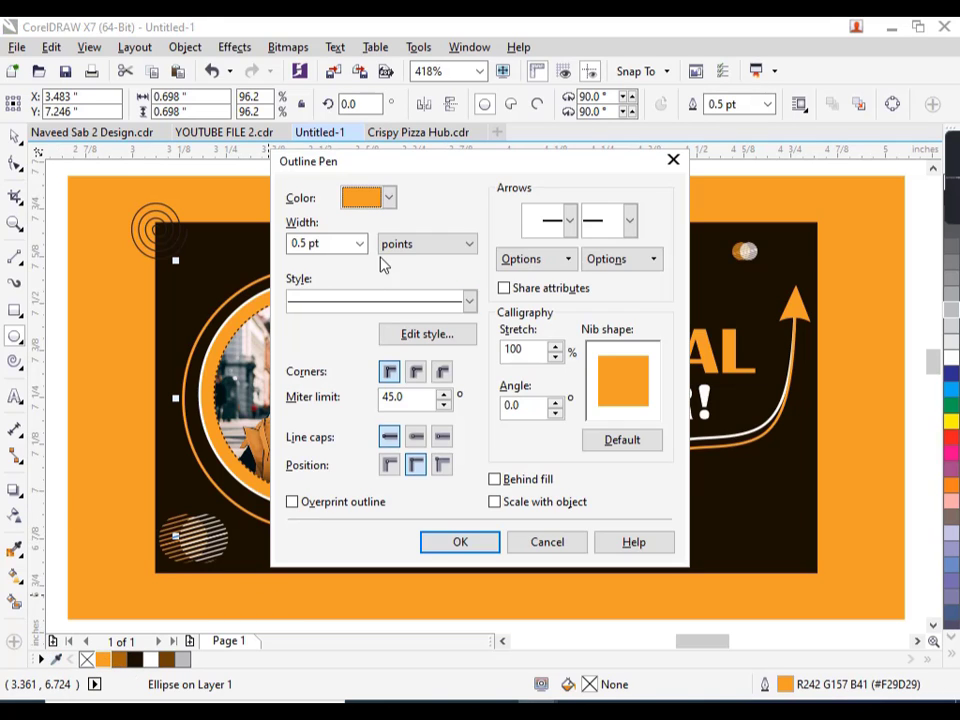
pyautogui.click(359, 243)
pyautogui.click(320, 360)
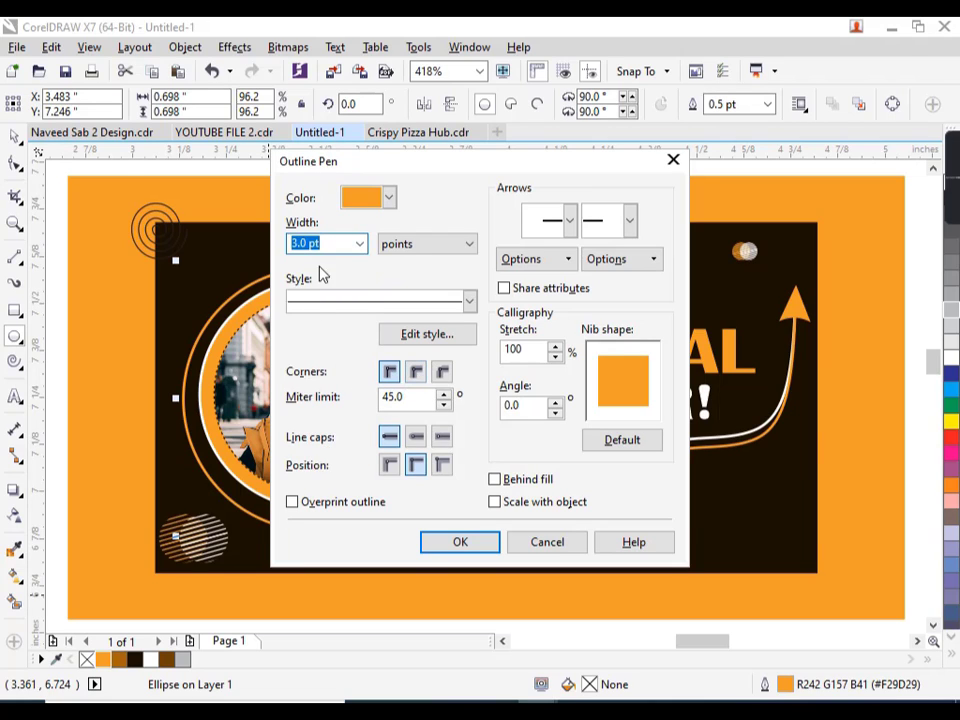
pyautogui.click(359, 243)
pyautogui.click(326, 388)
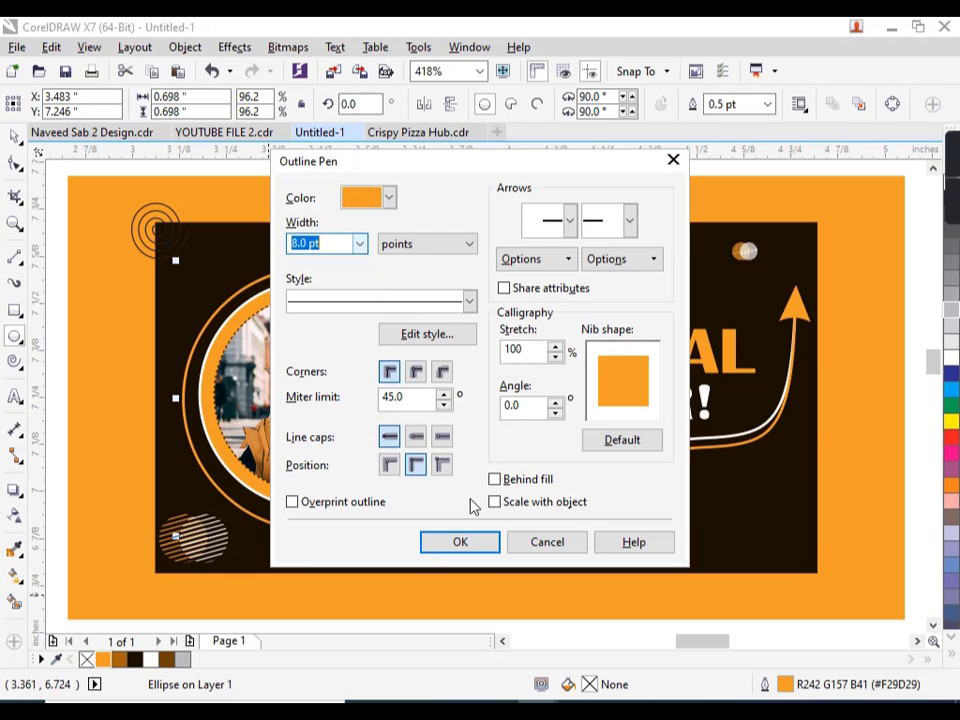
pyautogui.click(359, 243)
pyautogui.click(358, 373)
pyautogui.click(494, 479)
pyautogui.click(494, 501)
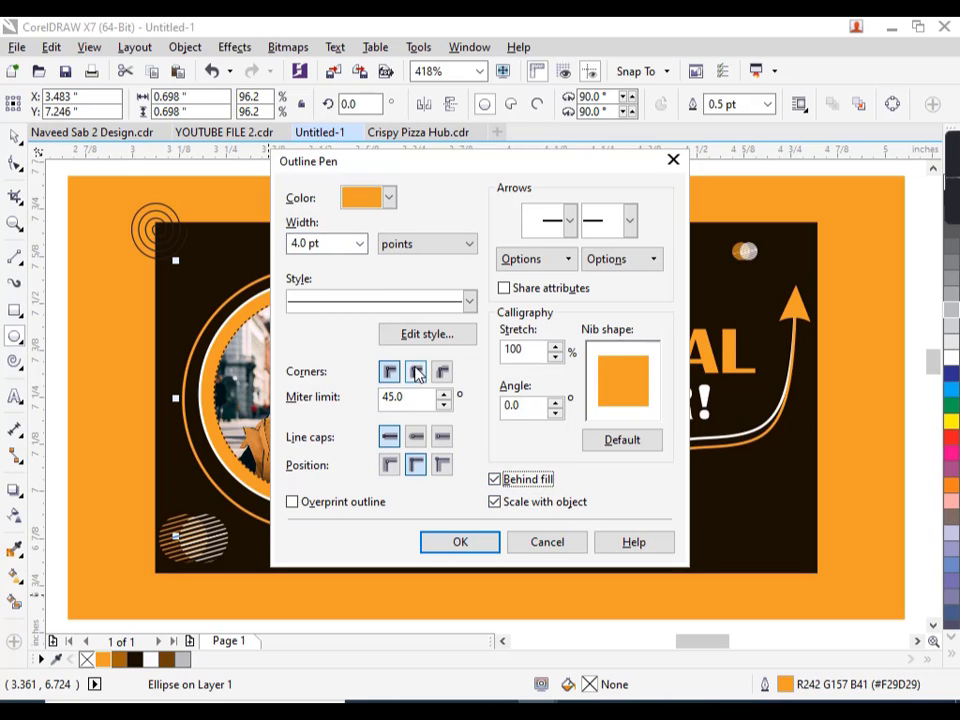
pyautogui.click(460, 541)
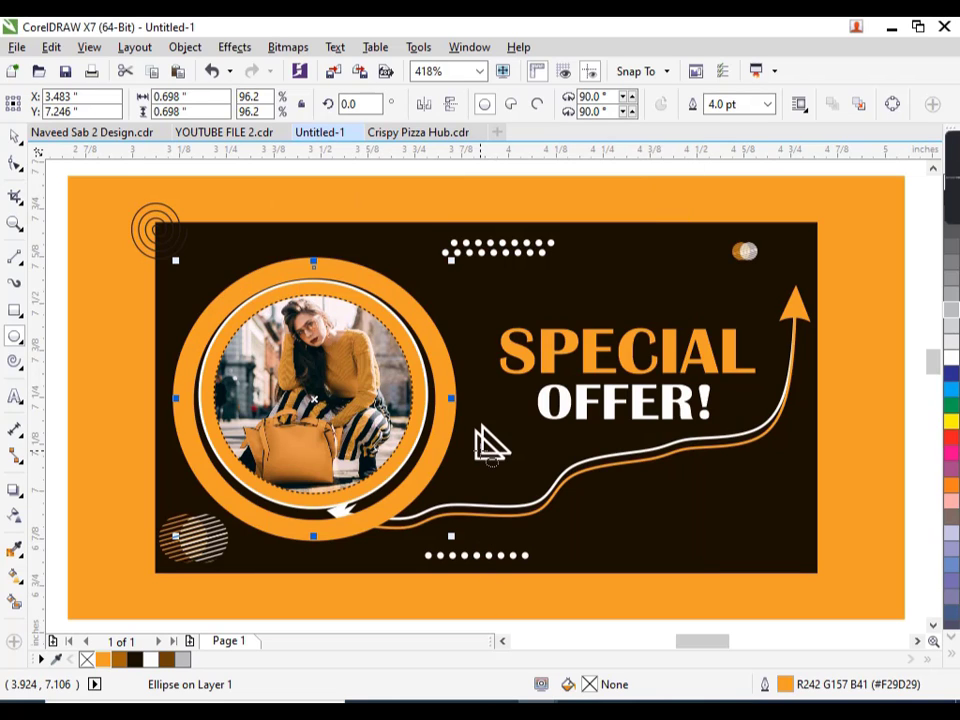
# Thin the ring's outline to 2.0 pt
pyautogui.press('F12')
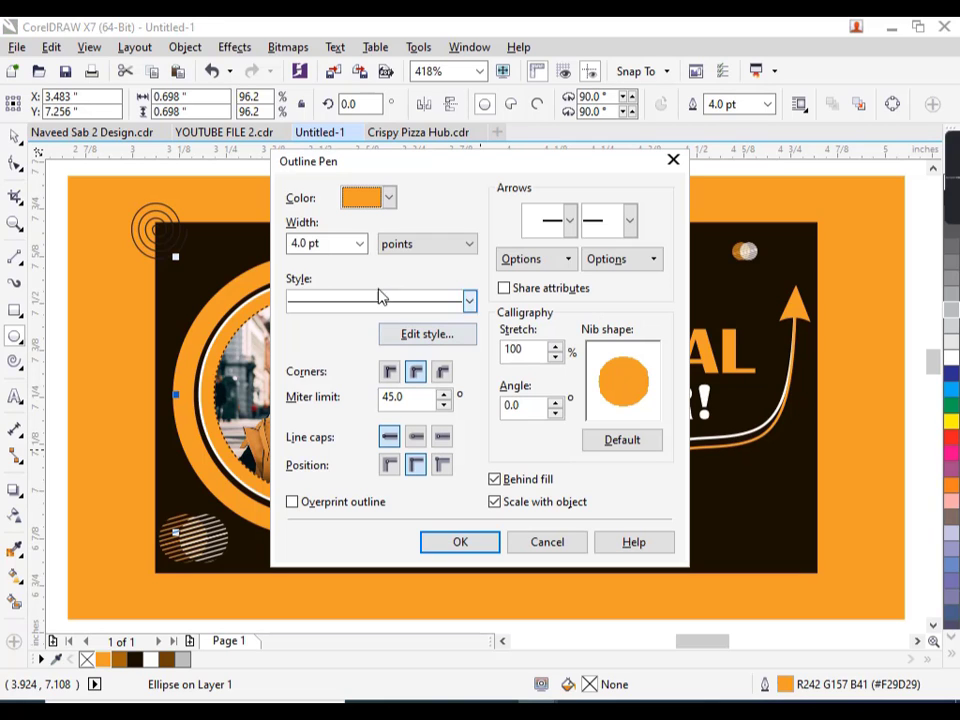
pyautogui.click(359, 243)
pyautogui.click(360, 348)
pyautogui.click(474, 548)
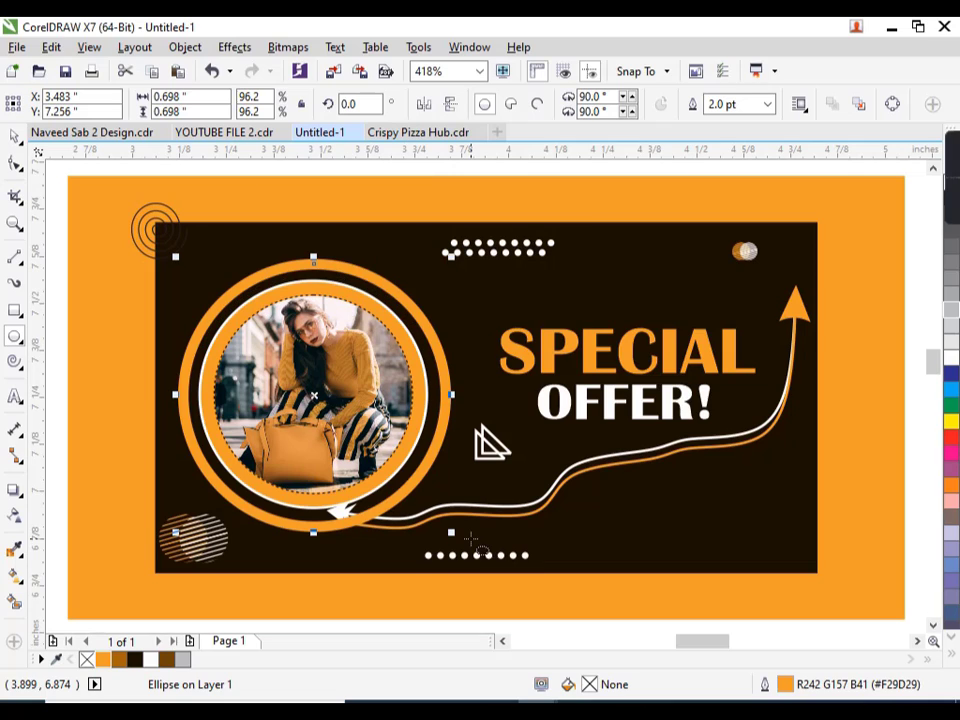
# Apply a linear transparency fading the ring out toward the bottom
pyautogui.click(14, 514)
pyautogui.moveTo(346, 249); pyautogui.dragTo(323, 500)
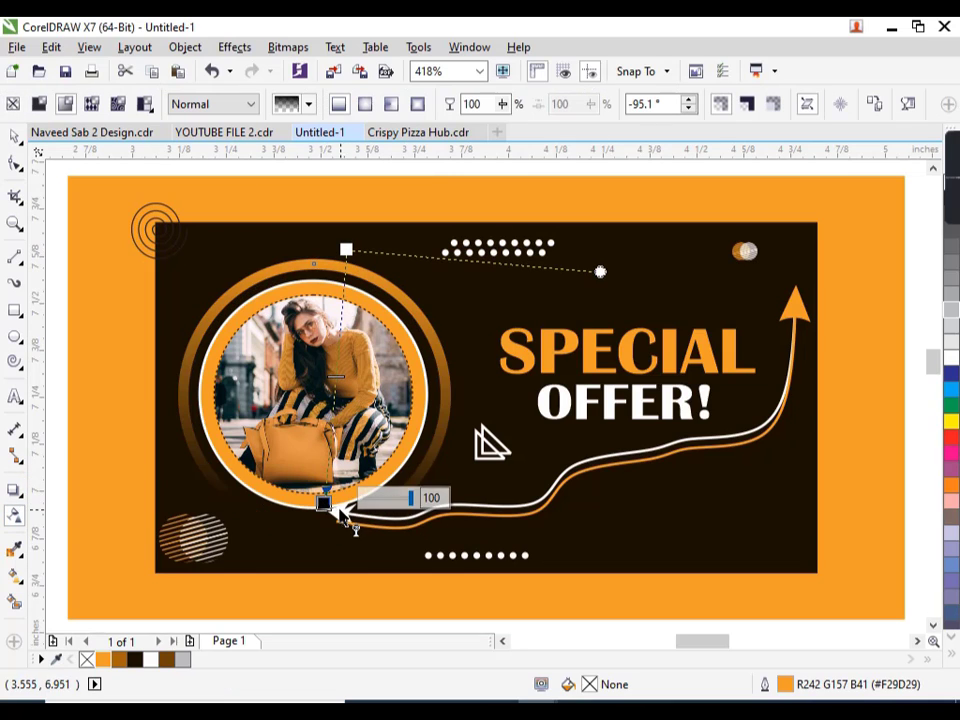
pyautogui.moveTo(323, 500); pyautogui.dragTo(337, 427)
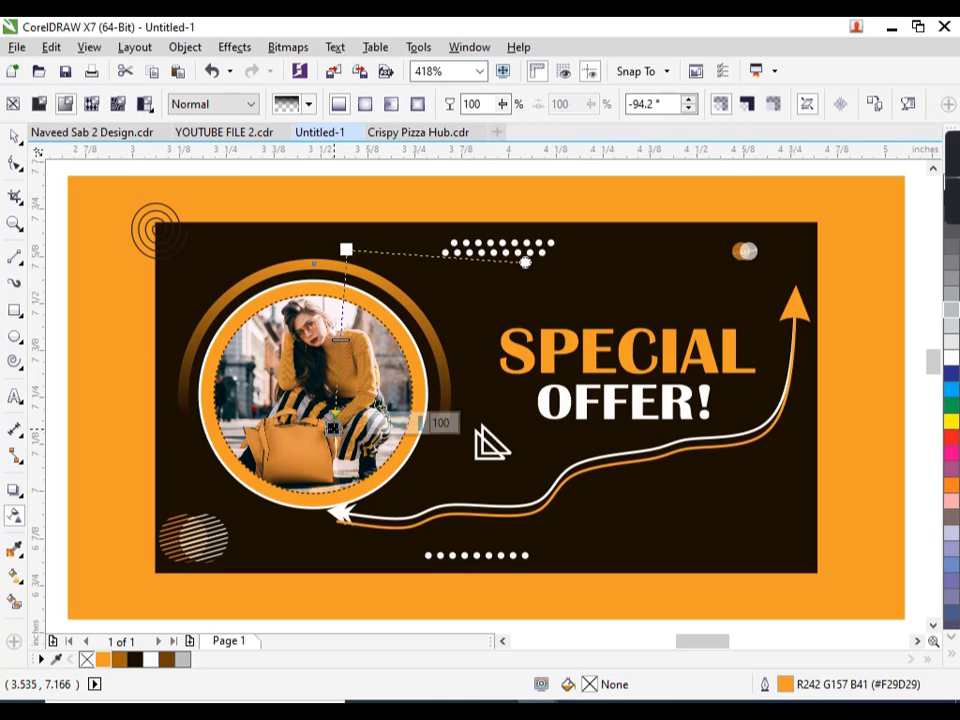
pyautogui.press('space')
pyautogui.press('Escape')
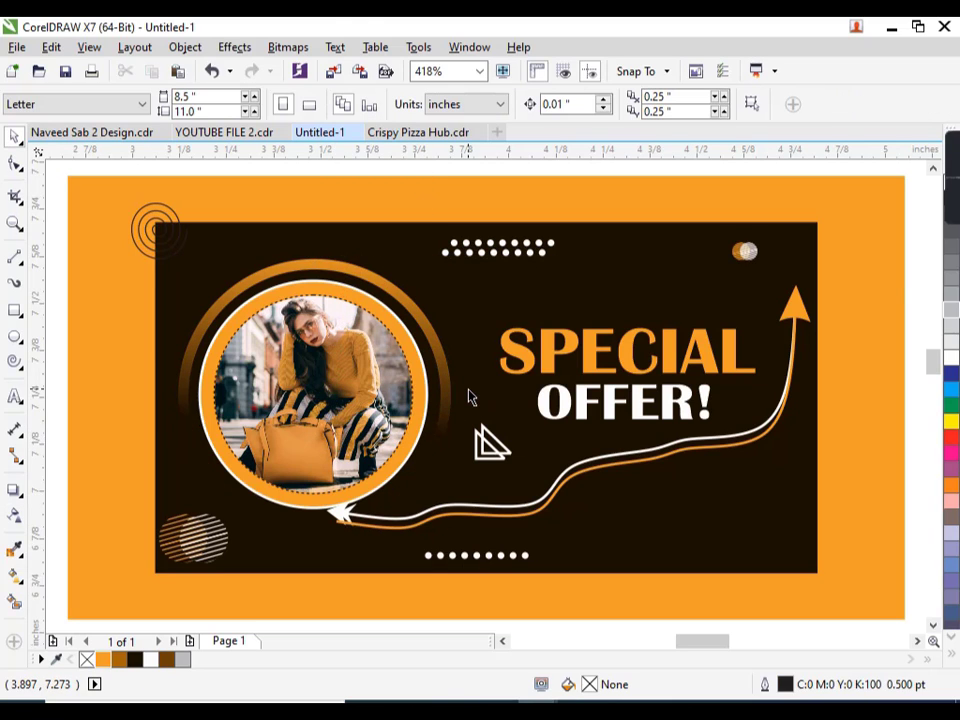
pyautogui.scroll(-2, 470, 397)
# Draw a thin orange rectangle with no outline in the dark panel's lower right
pyautogui.scroll(2, 470, 397)
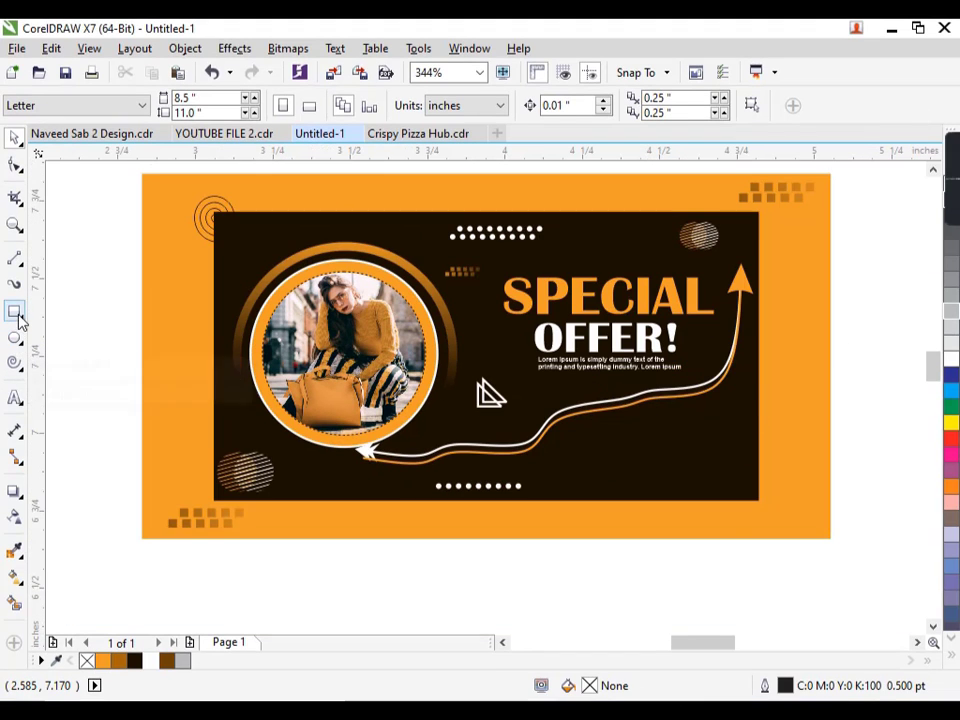
pyautogui.click(15, 311)
pyautogui.scroll(2, 750, 472)
pyautogui.moveTo(762, 429); pyautogui.dragTo(541, 475)
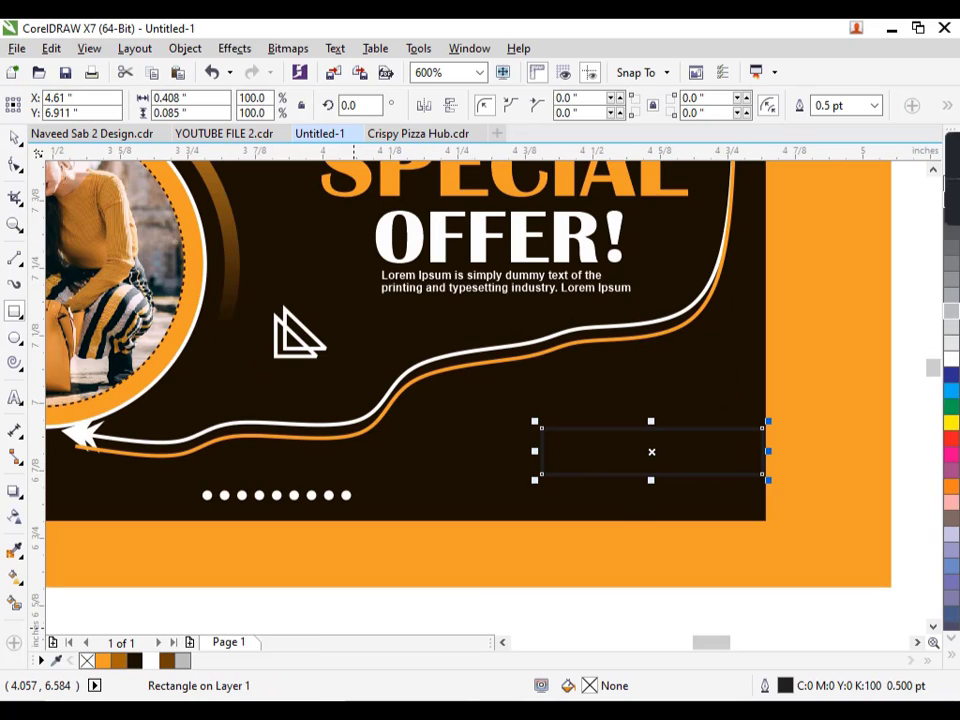
pyautogui.rightClick(87, 660)
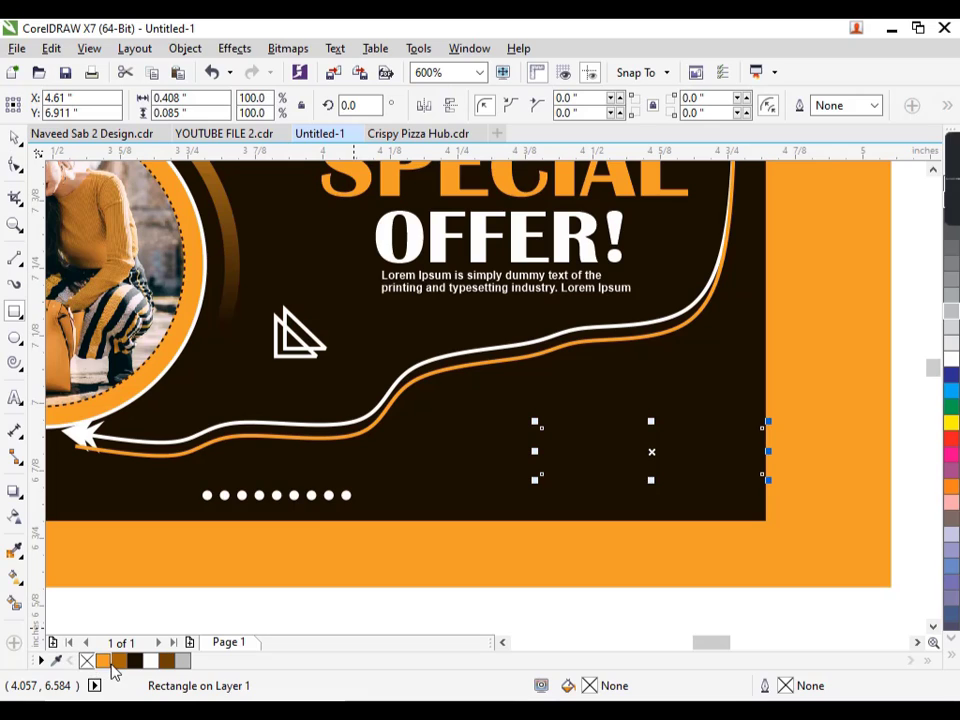
pyautogui.click(104, 661)
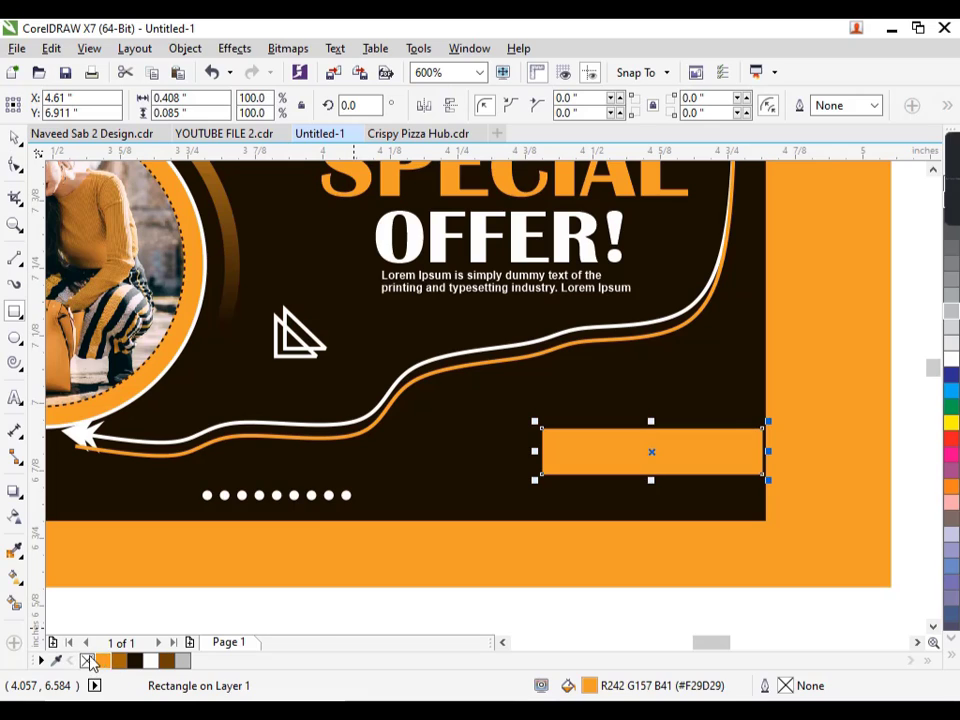
# Convert the rectangle to curves and slide its bottom-left node right to slant the end
pyautogui.click(13, 166)
pyautogui.hotkey('ctrl', 'q')
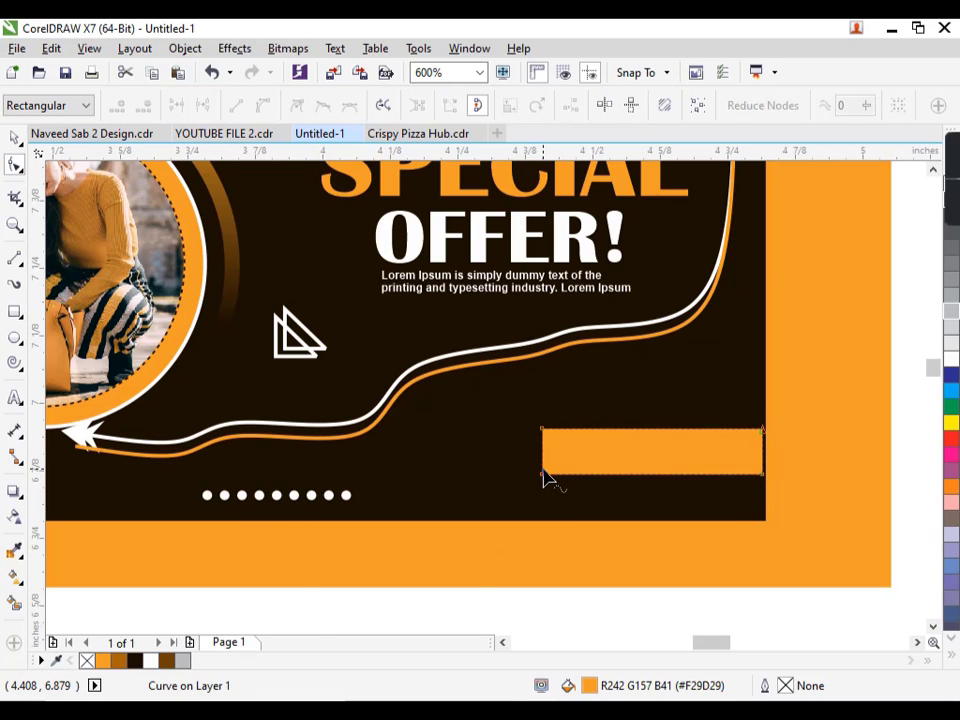
pyautogui.moveTo(543, 473); pyautogui.dragTo(577, 480)
pyautogui.press('space')
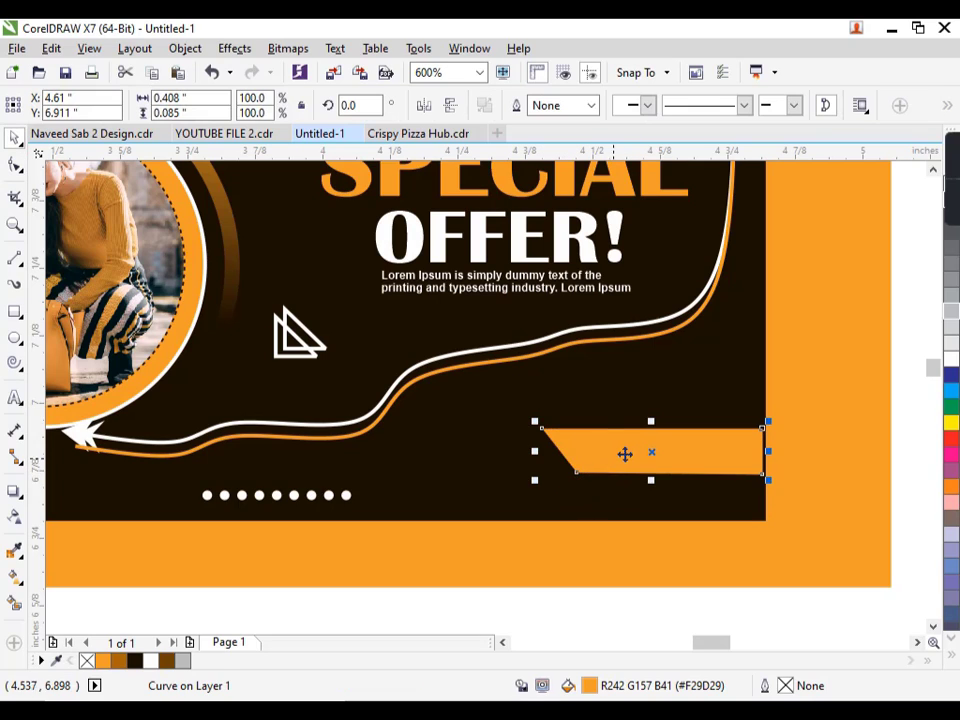
# Add a white strip beneath the orange one and enlarge both strips together
pyautogui.click(628, 446)
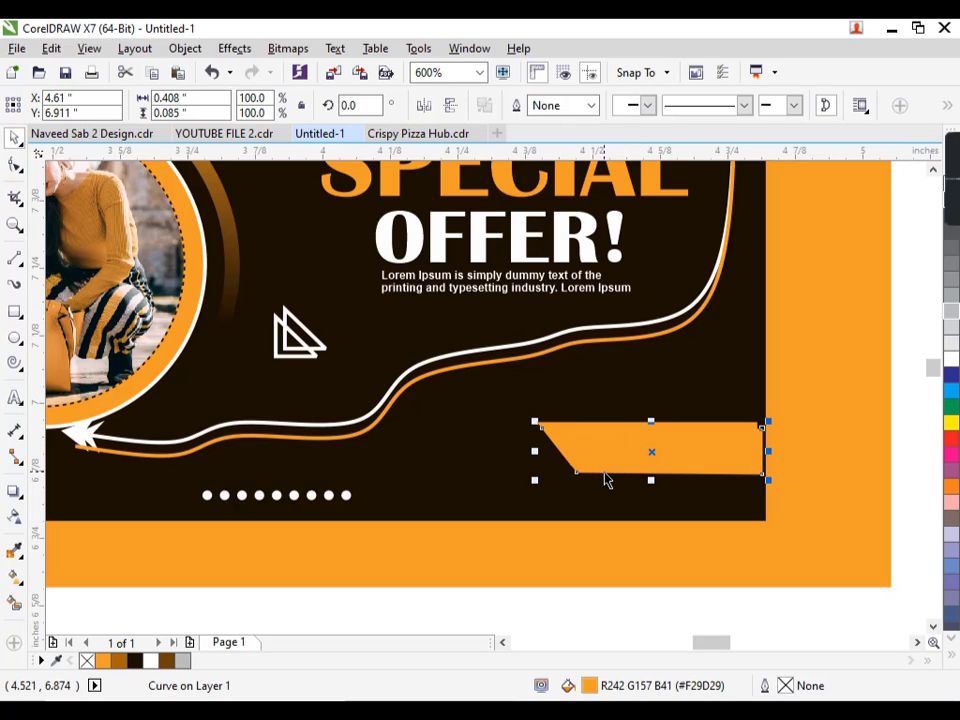
pyautogui.rightClick(152, 660)
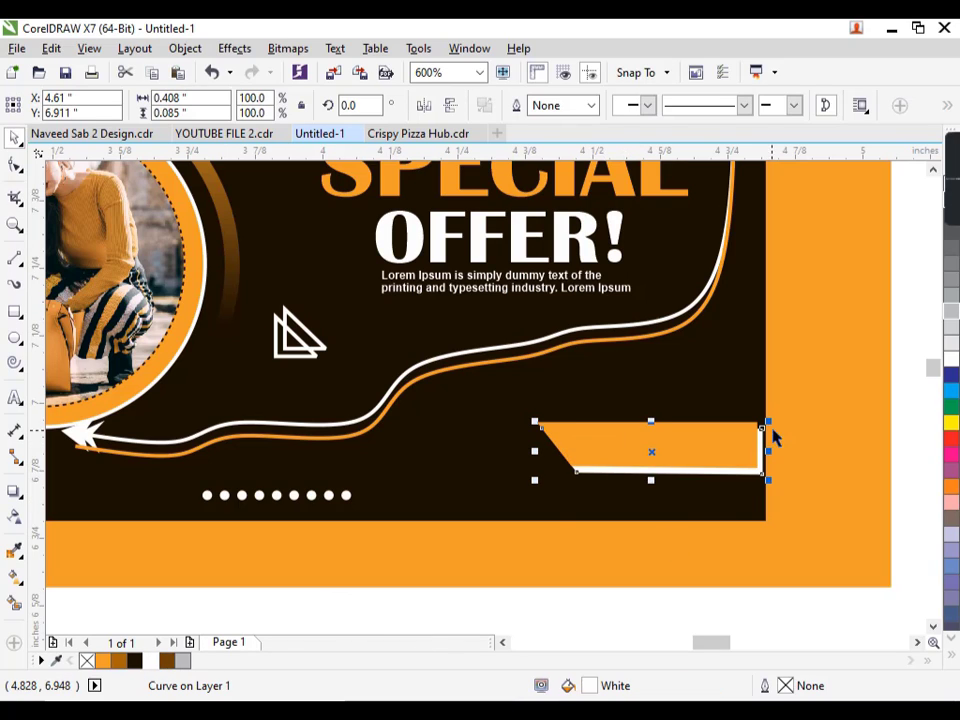
pyautogui.click(735, 463)
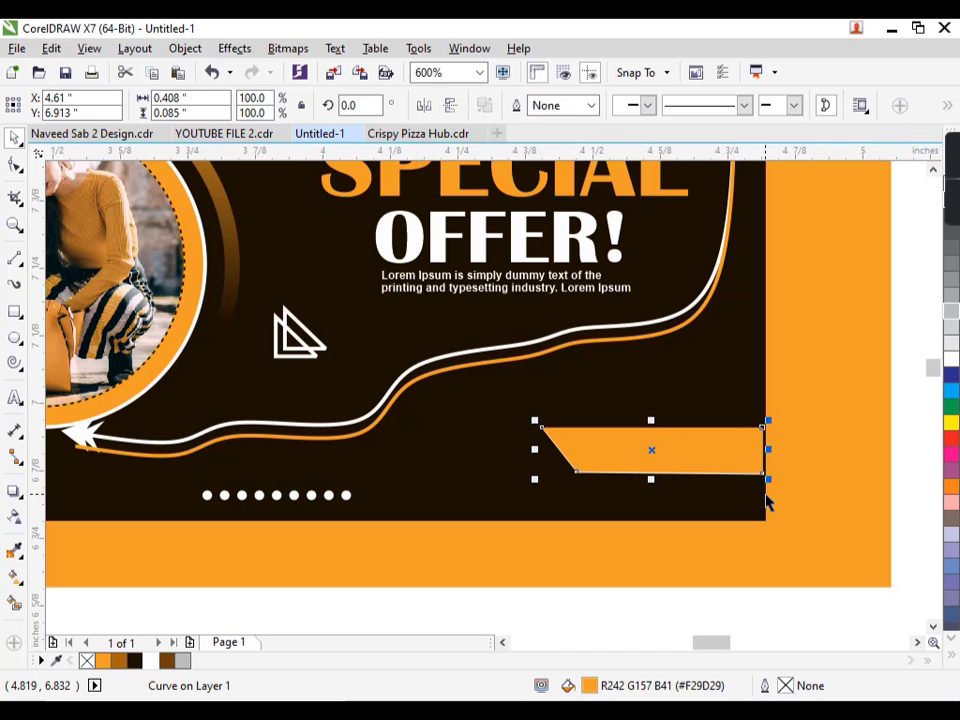
pyautogui.scroll(1, 708, 464)
pyautogui.scroll(-1, 636, 456)
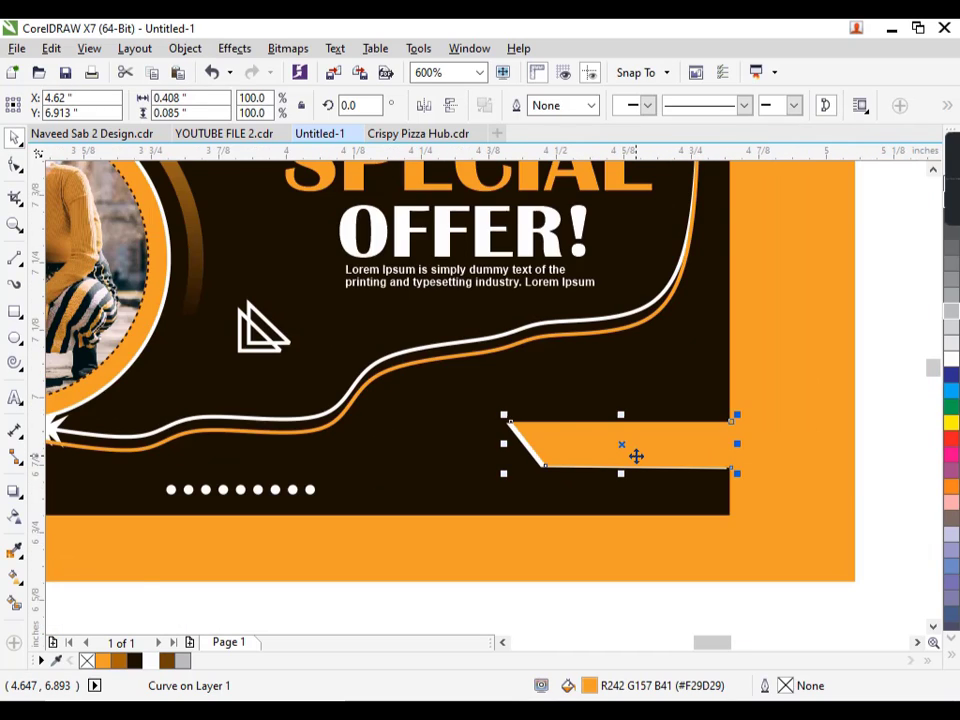
pyautogui.scroll(-1, 636, 456)
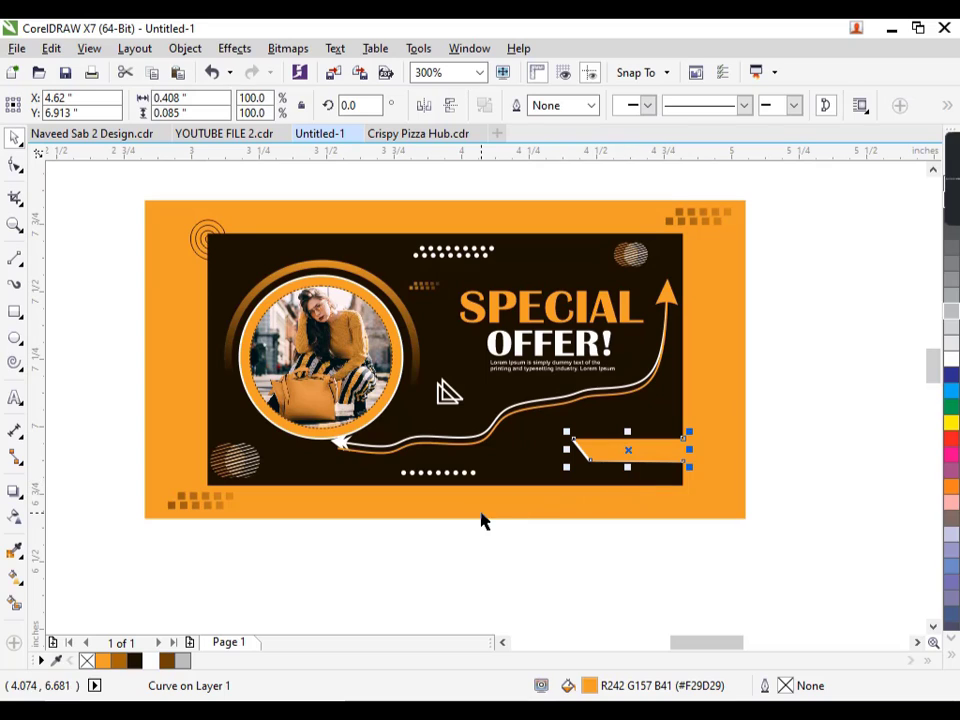
pyautogui.moveTo(718, 477); pyautogui.dragTo(522, 420)
# Shrink the contact rows to about 42% and move them onto the orange strip
pyautogui.click(707, 563)
pyautogui.moveTo(767, 546); pyautogui.dragTo(542, 626)
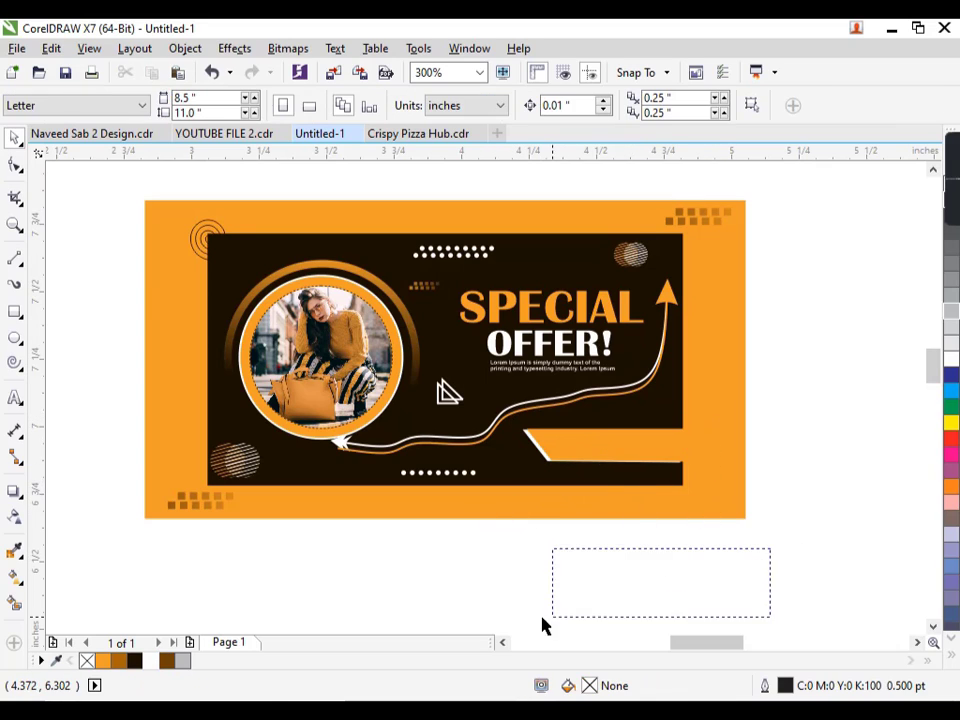
pyautogui.moveTo(720, 620); pyautogui.dragTo(492, 524)
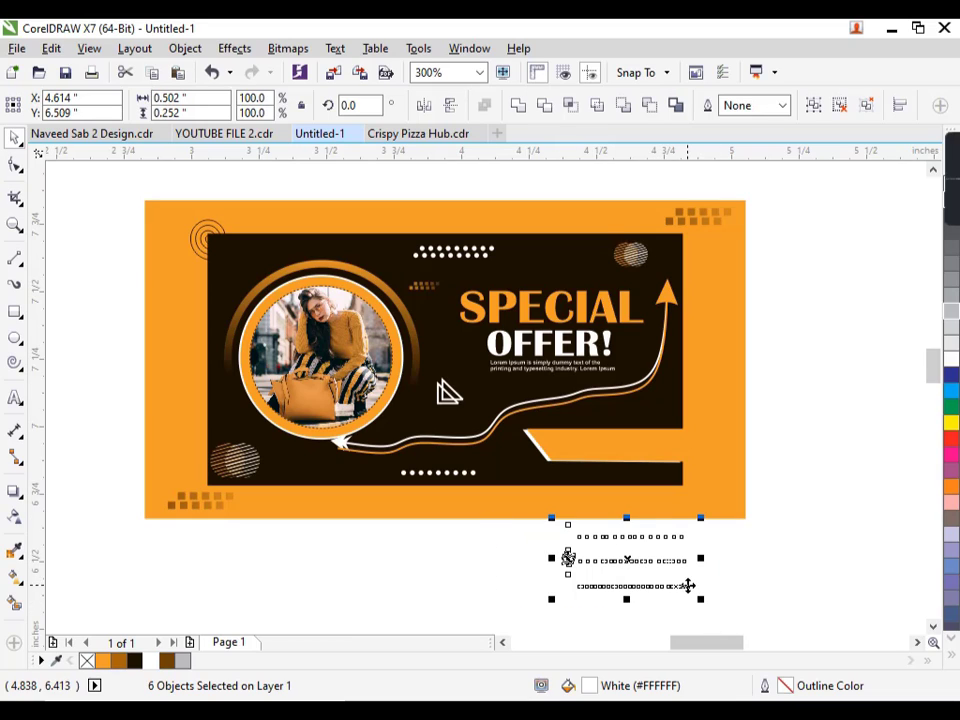
pyautogui.moveTo(701, 602); pyautogui.dragTo(659, 629)
pyautogui.moveTo(640, 559); pyautogui.dragTo(605, 447)
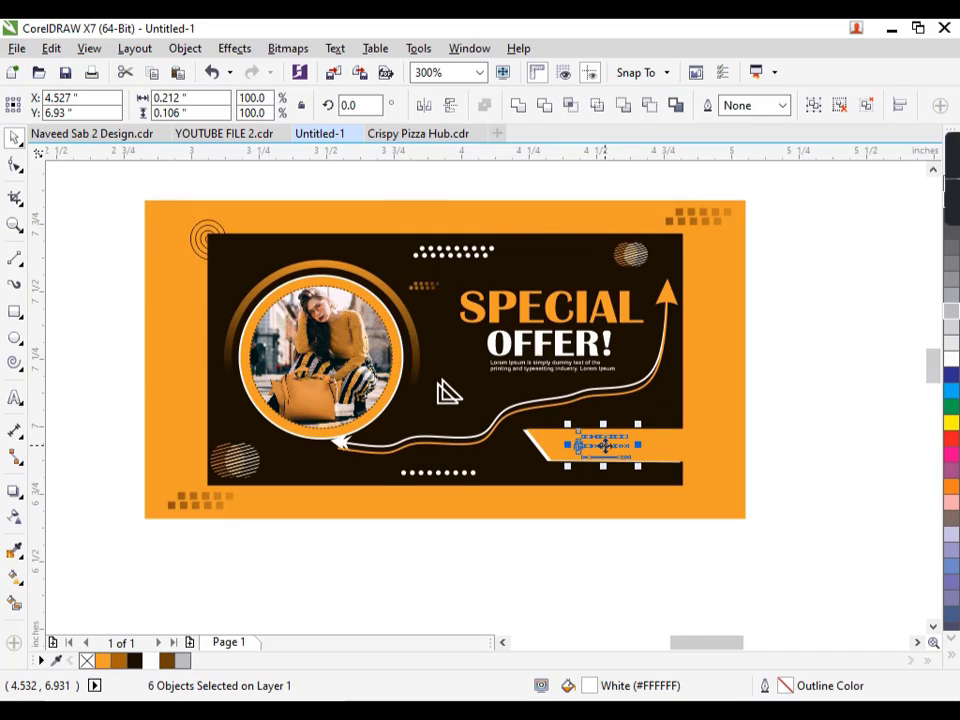
pyautogui.scroll(2, 605, 446)
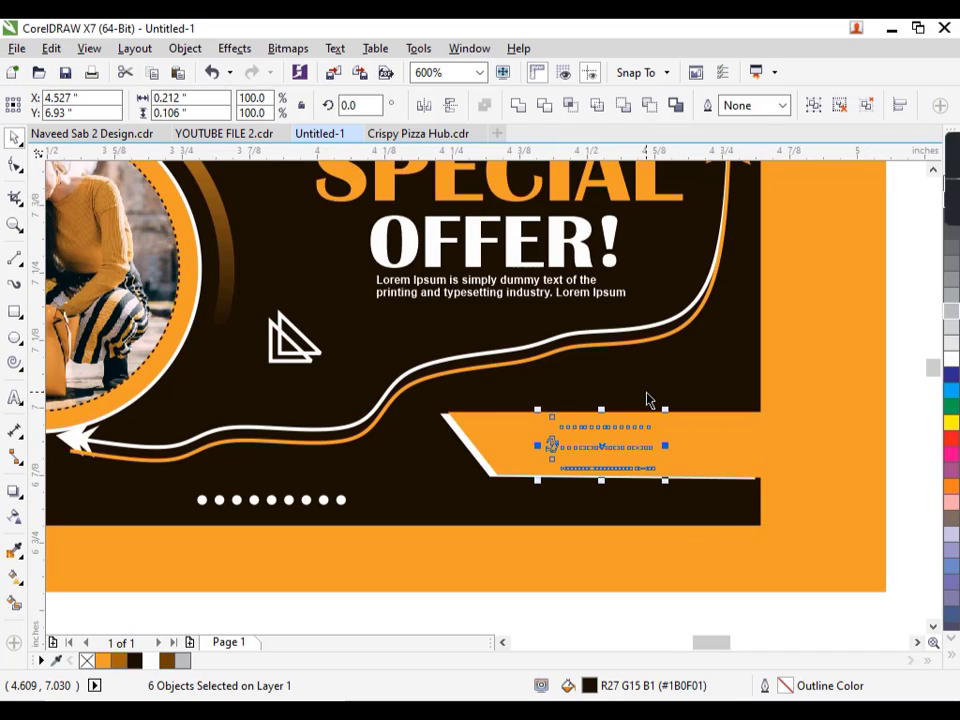
pyautogui.scroll(2, 630, 492)
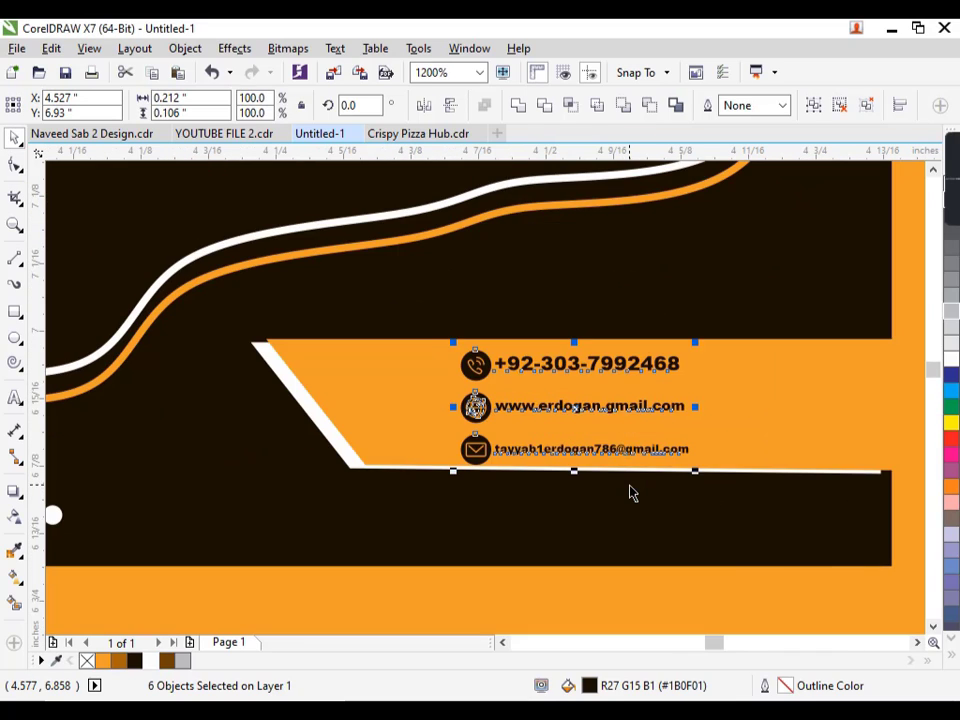
# Place the email row beside the website row, lower on the strip
pyautogui.click(557, 375)
pyautogui.scroll(-2, 561, 392)
pyautogui.press('Escape')
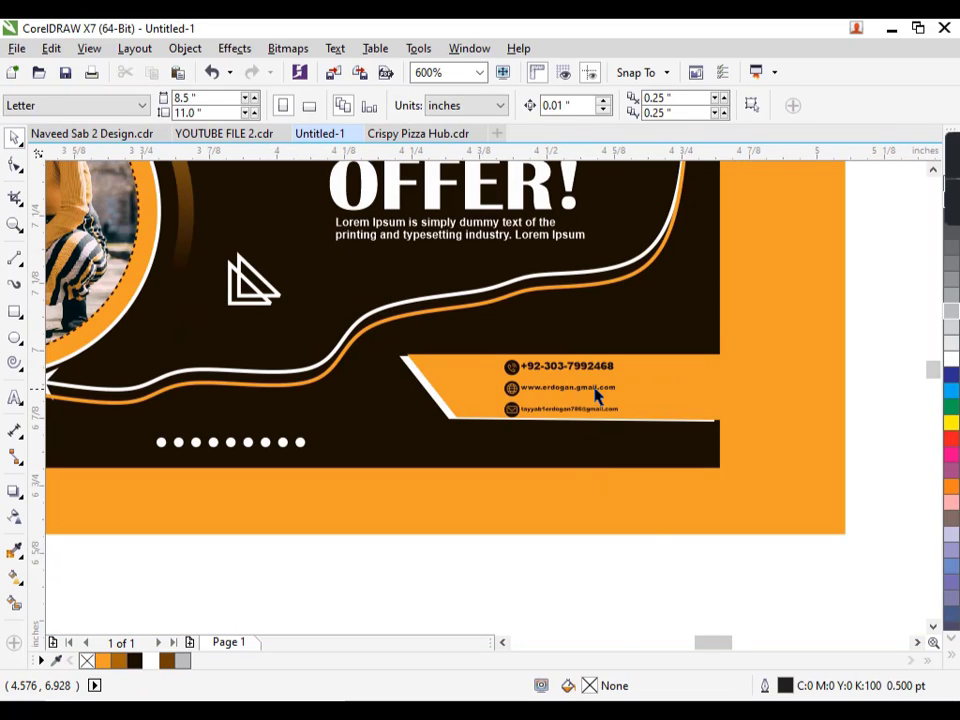
pyautogui.moveTo(630, 408); pyautogui.dragTo(467, 444)
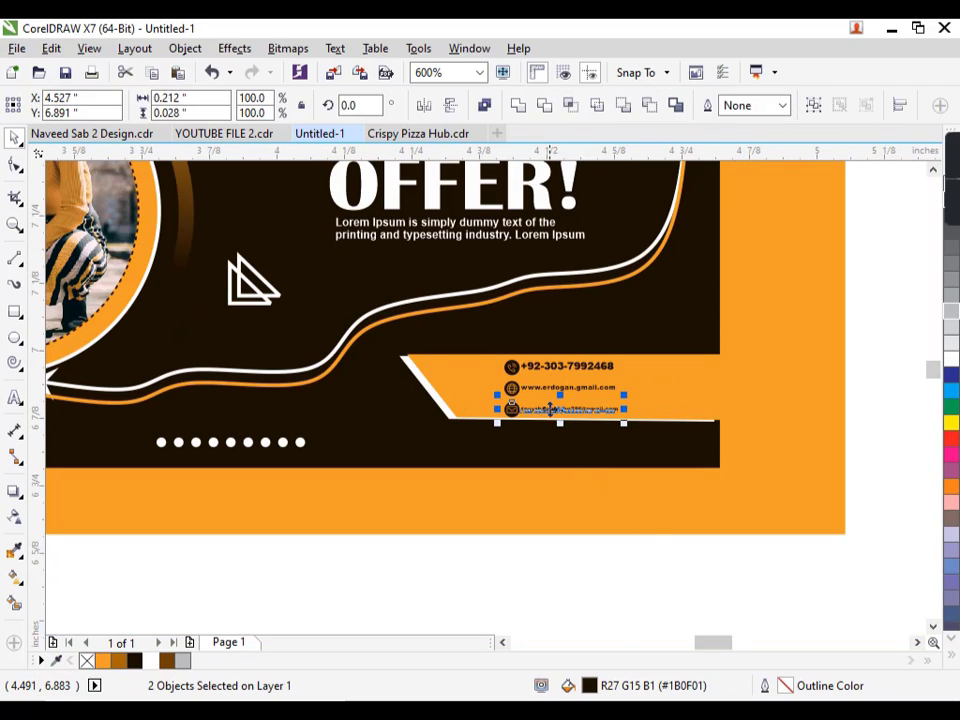
pyautogui.moveTo(565, 409)
pyautogui.mouseDown()
pyautogui.moveTo(677, 408)
pyautogui.moveTo(679, 387)
pyautogui.moveTo(503, 403)
pyautogui.mouseUp()
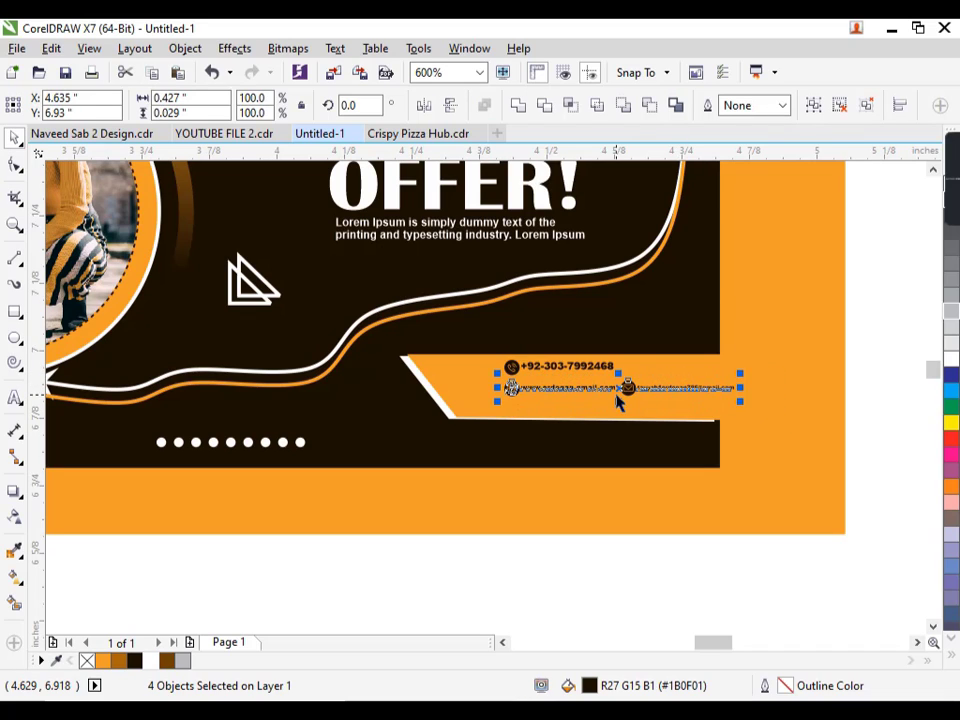
pyautogui.moveTo(621, 399); pyautogui.dragTo(571, 418)
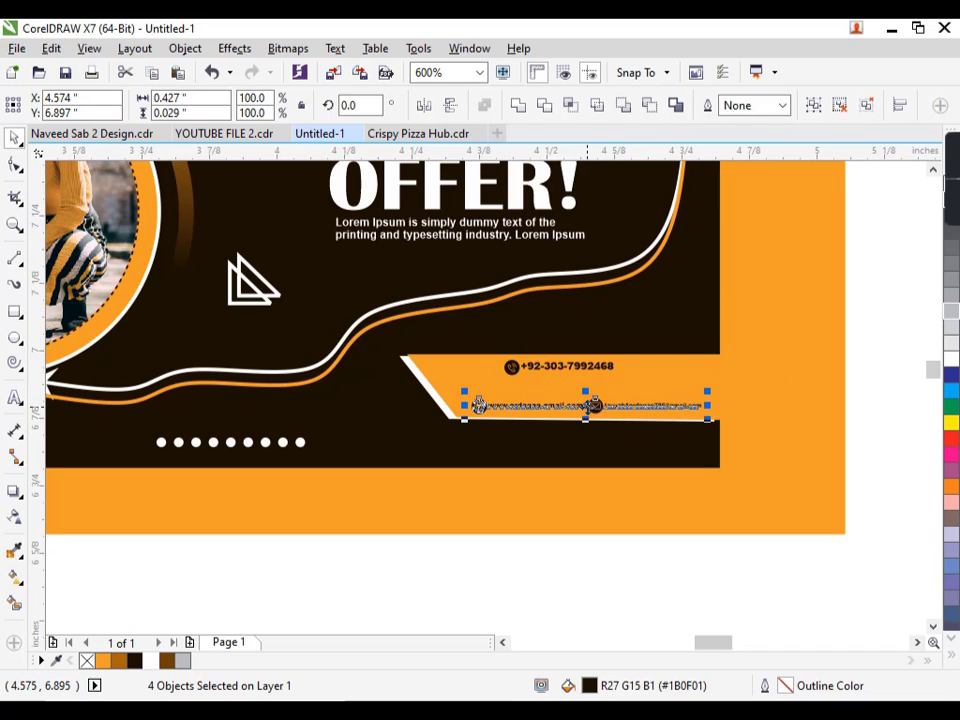
# Enlarge the phone number line, then select the website and email items
pyautogui.moveTo(660, 339); pyautogui.dragTo(501, 390)
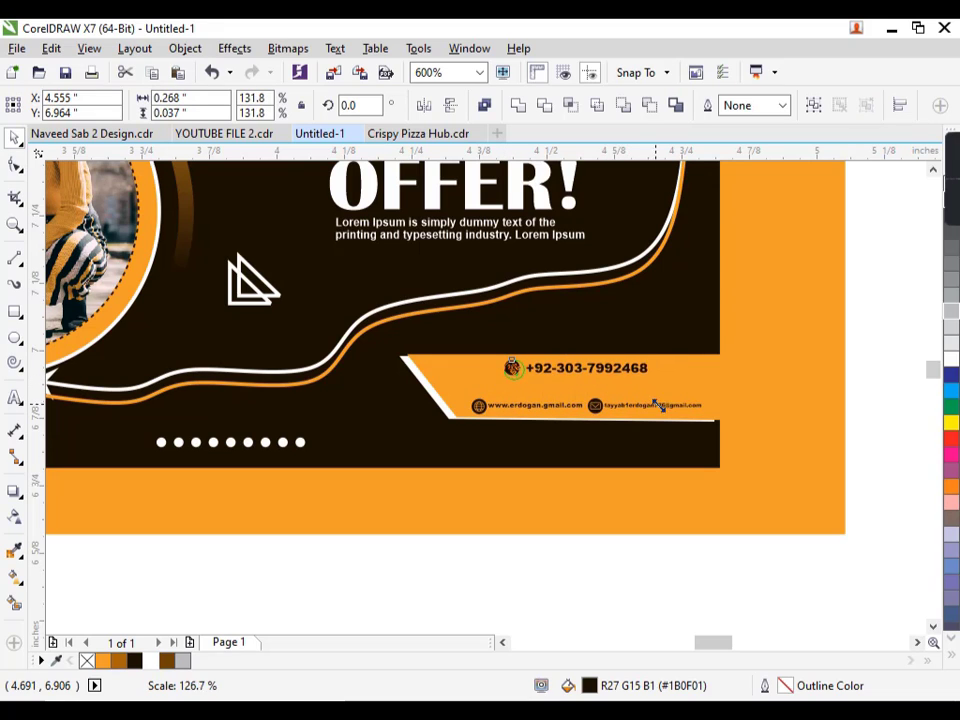
pyautogui.moveTo(619, 380); pyautogui.dragTo(677, 422)
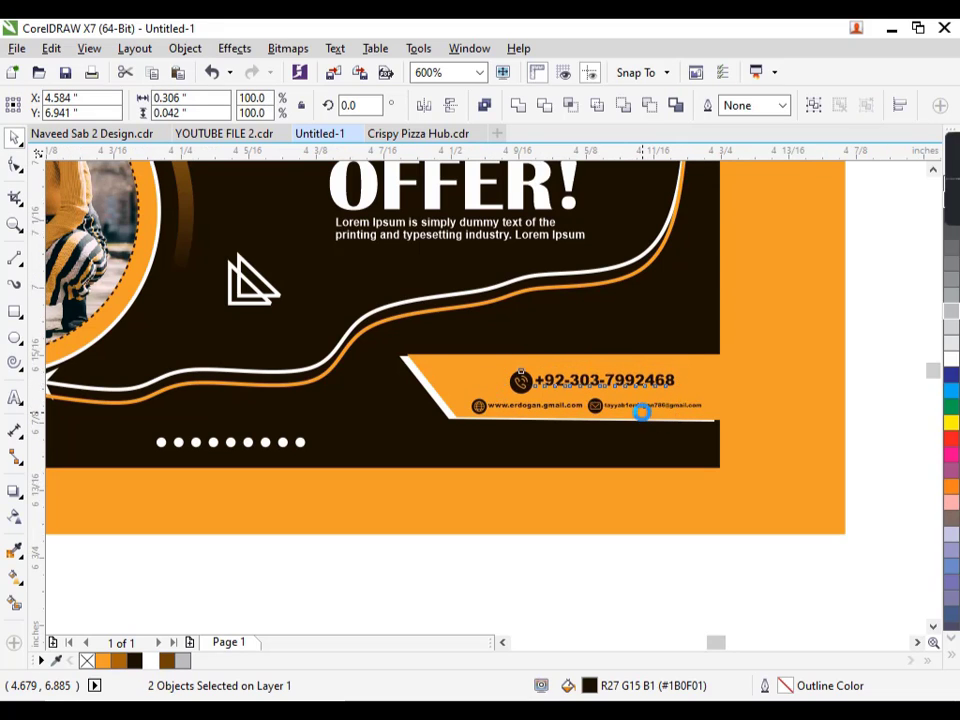
pyautogui.scroll(2, 635, 405)
pyautogui.moveTo(805, 425)
pyautogui.mouseDown()
pyautogui.moveTo(432, 375)
pyautogui.moveTo(295, 385)
pyautogui.mouseUp()
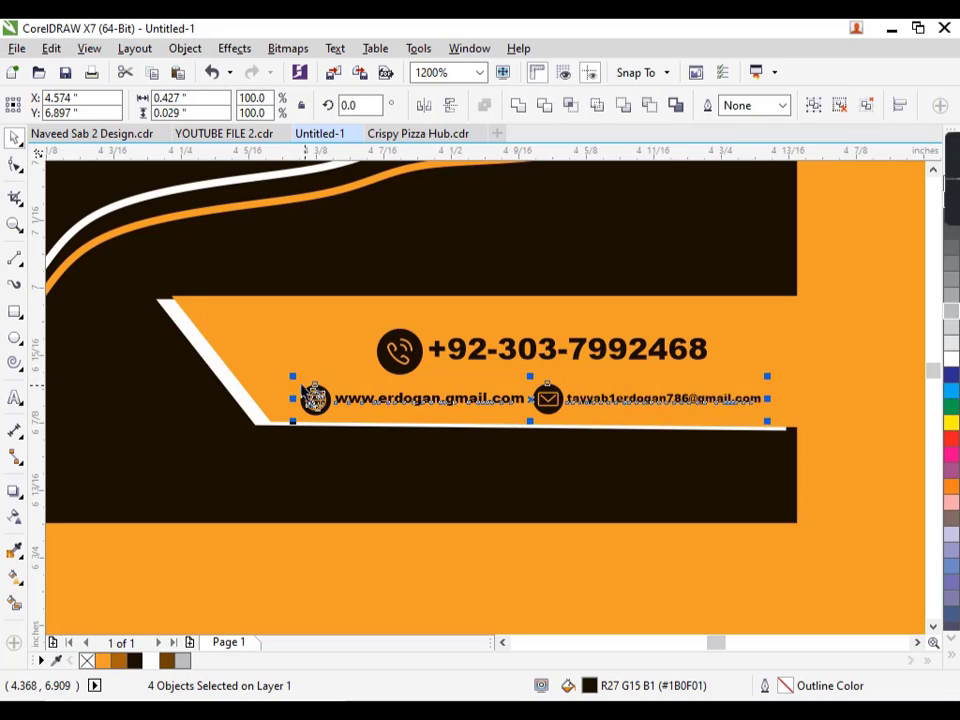
pyautogui.click(274, 362)
# Undo the stray banner move and stretch the white strip slightly to the right
pyautogui.hotkey('ctrl', 'z')
pyautogui.moveTo(797, 452); pyautogui.dragTo(475, 420)
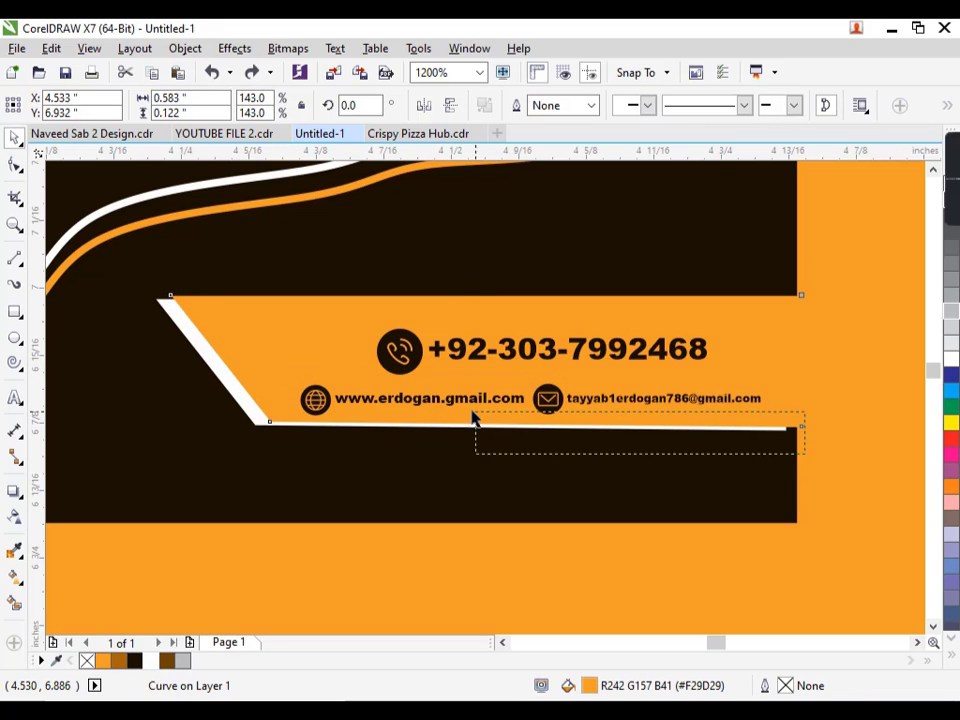
pyautogui.click(608, 429)
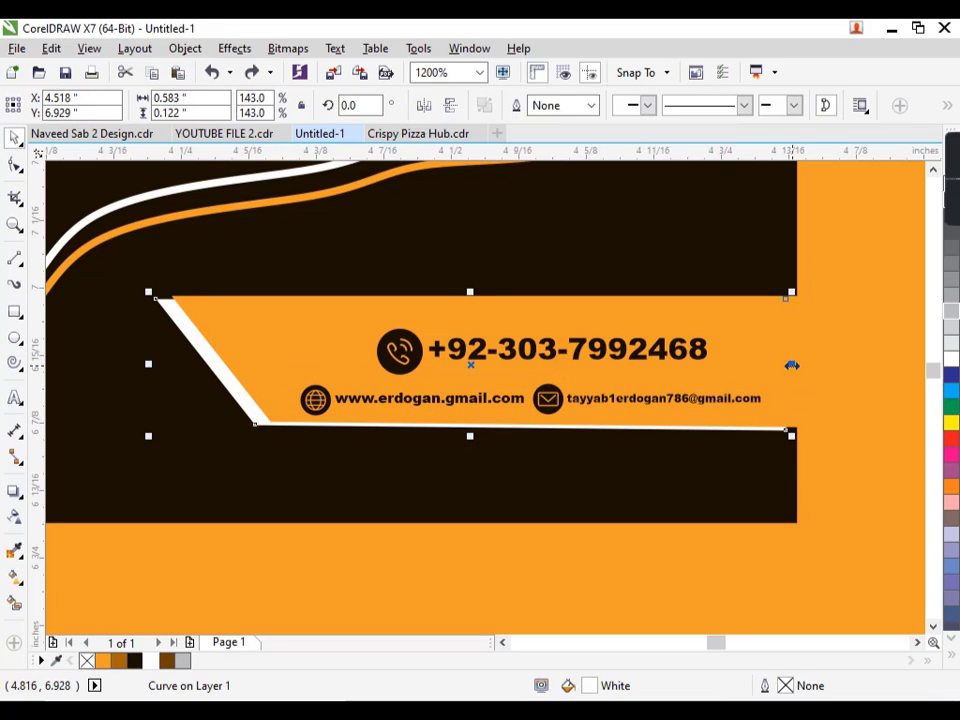
pyautogui.moveTo(791, 365); pyautogui.dragTo(803, 367)
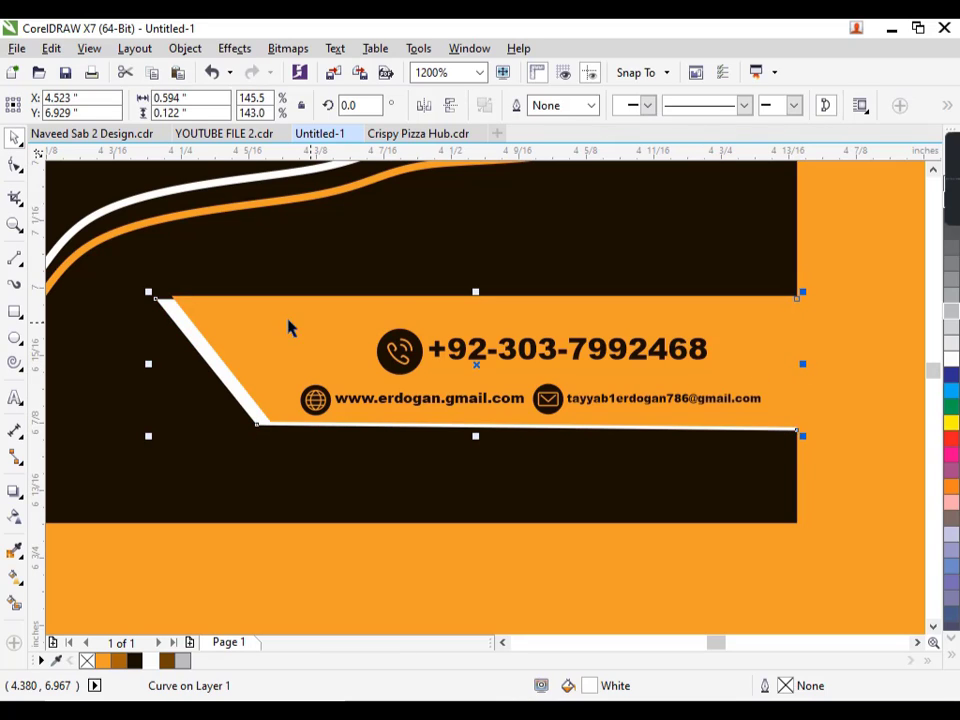
pyautogui.scroll(1, 206, 355)
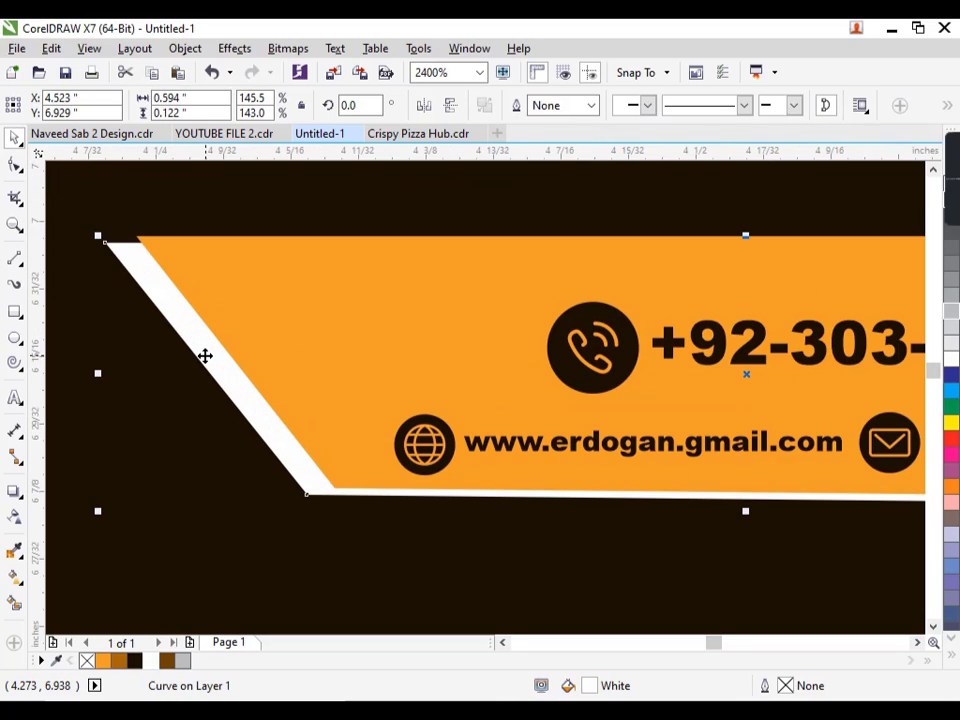
pyautogui.moveTo(204, 354); pyautogui.dragTo(202, 348)
pyautogui.scroll(-1, 228, 425)
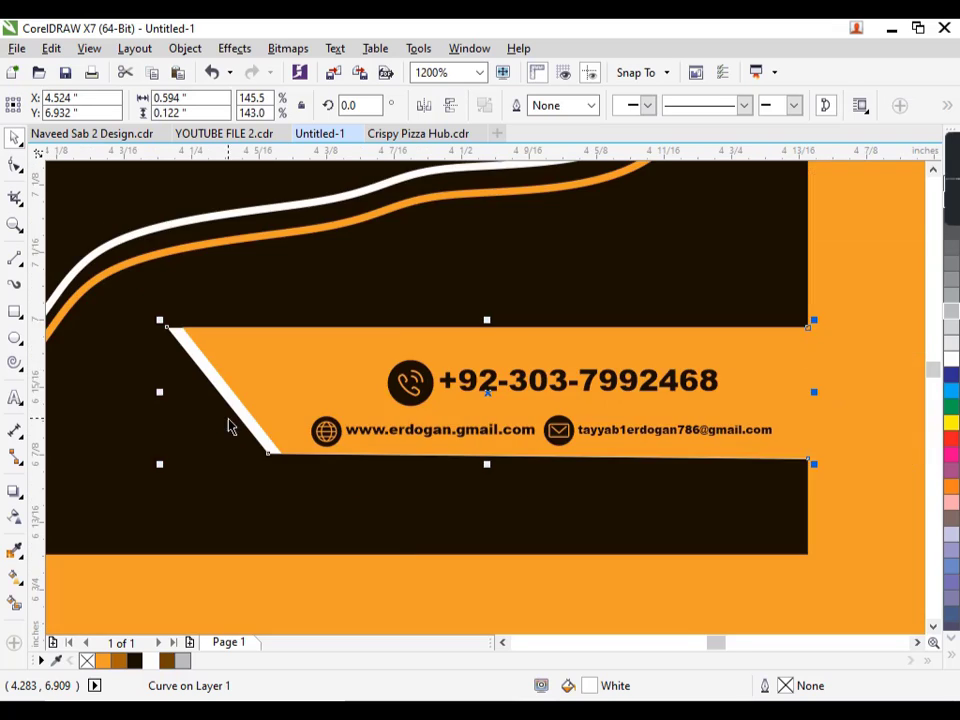
pyautogui.scroll(-1, 392, 506)
pyautogui.click(843, 505)
# Group the eight contact banner pieces into one group
pyautogui.press('F4')
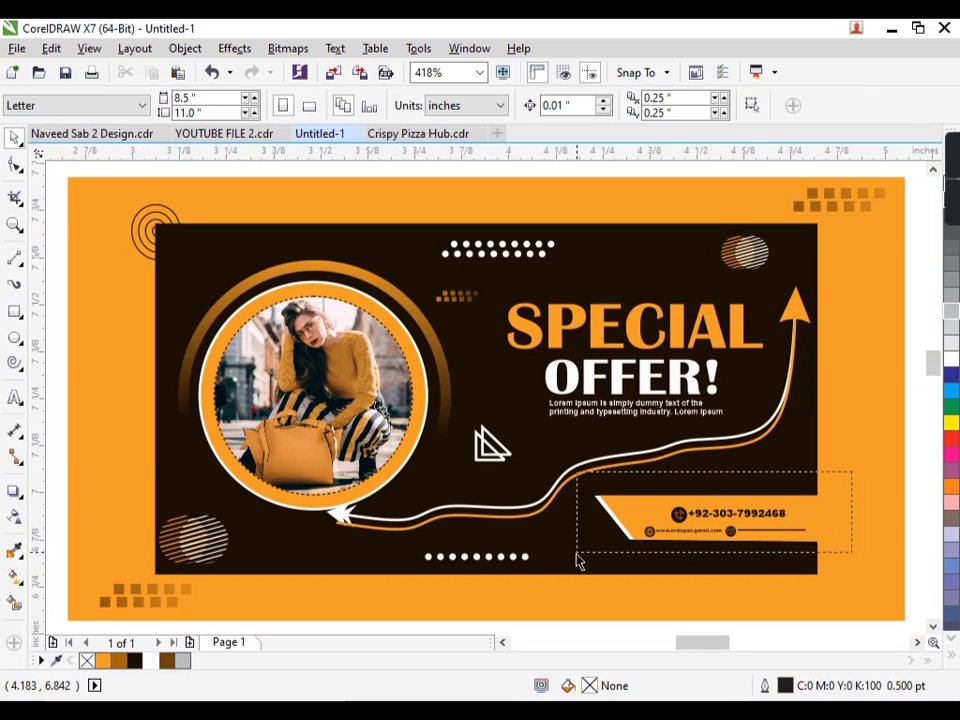
pyautogui.moveTo(848, 490); pyautogui.dragTo(568, 566)
pyautogui.hotkey('ctrl', 'g')
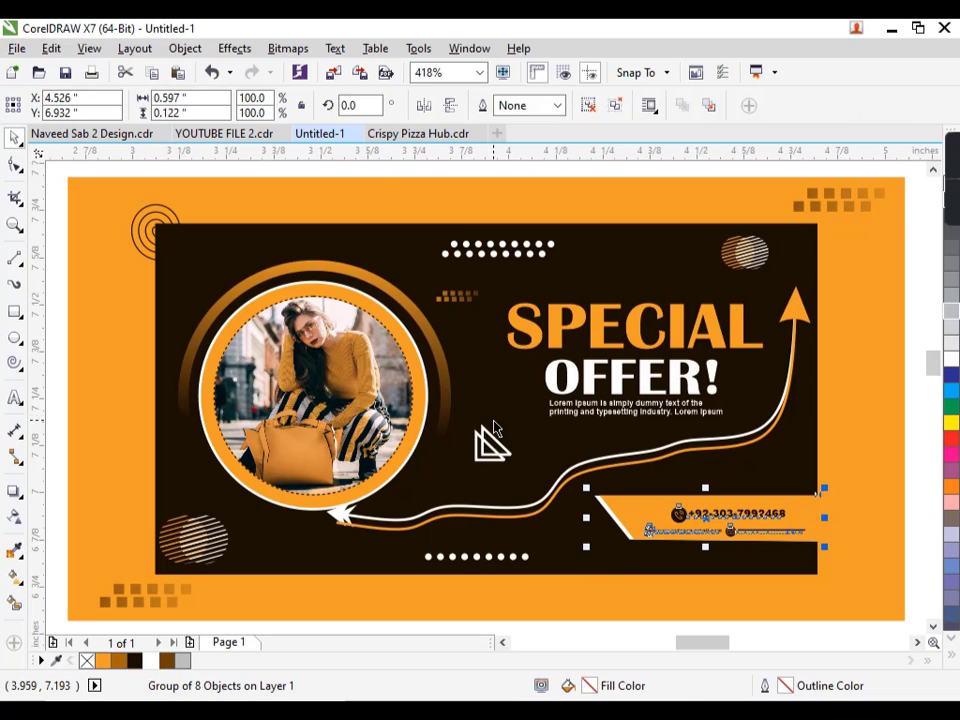
pyautogui.click(366, 172)
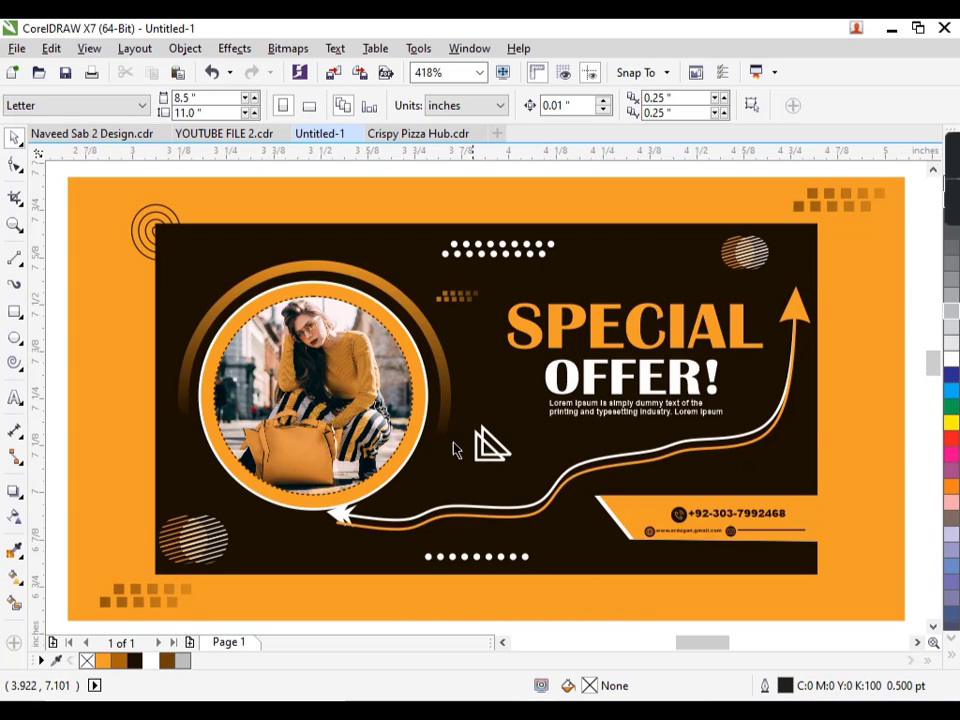
# Place a shrunken copy of the striped circle at the dark panel's top-left
pyautogui.click(185, 535)
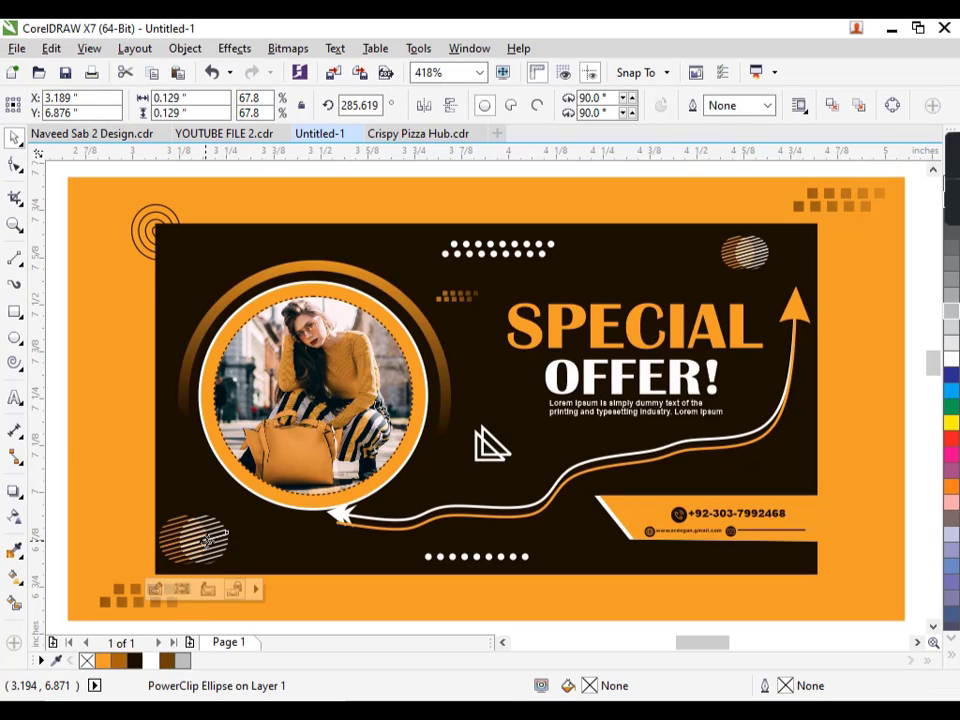
pyautogui.moveTo(184, 266)
pyautogui.mouseDown()
pyautogui.moveTo(212, 224)
pyautogui.moveTo(197, 247)
pyautogui.mouseUp()
pyautogui.scroll(2, 186, 258)
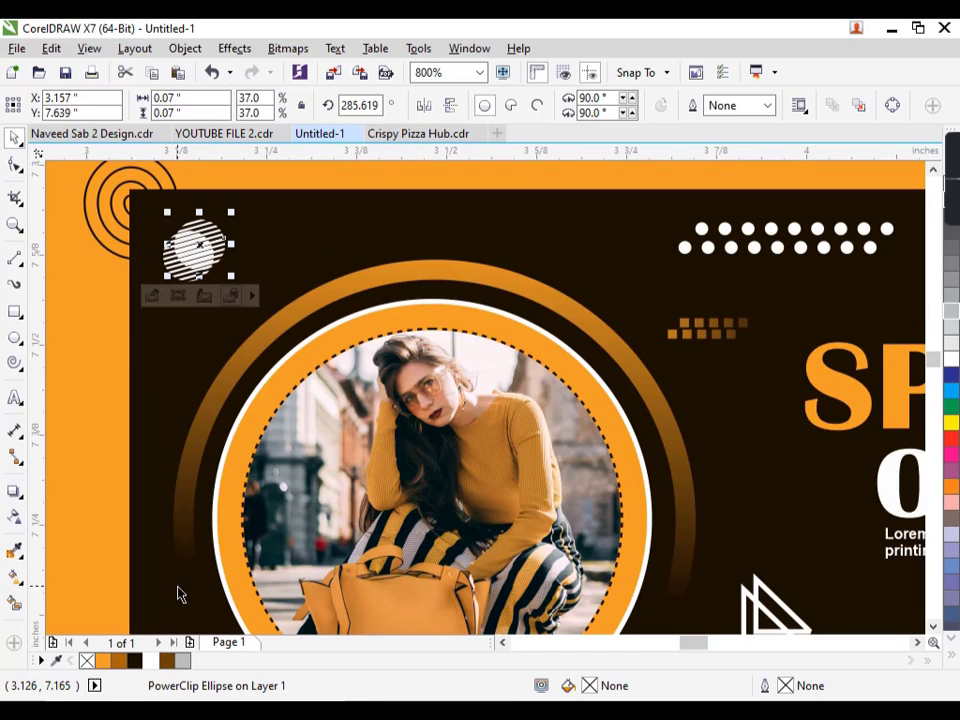
# Outline the small circle's stripes in brown (#6E4008) instead of the circle itself
pyautogui.rightClick(166, 661)
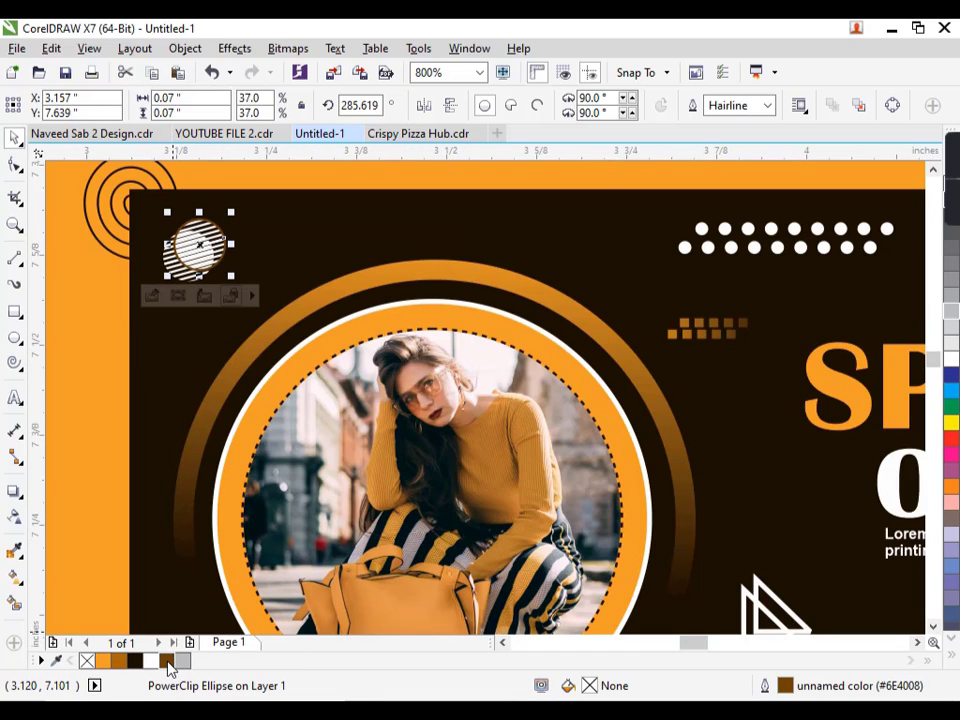
pyautogui.hotkey('ctrl', 'z')
pyautogui.keyDown('ctrl'); pyautogui.click(197, 250); pyautogui.keyUp('ctrl')
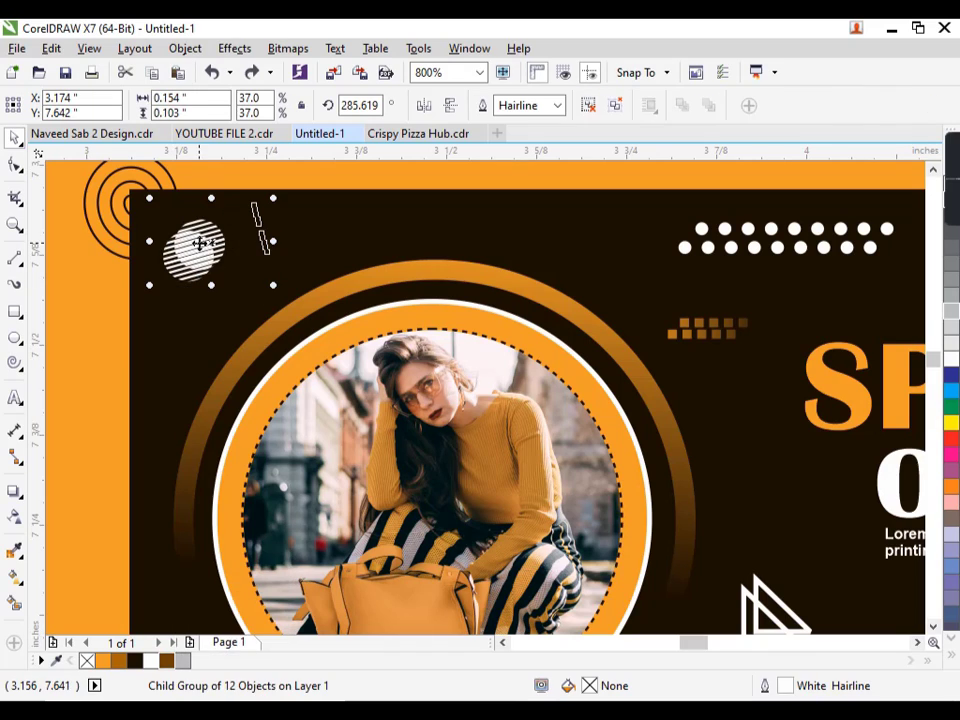
pyautogui.rightClick(166, 661)
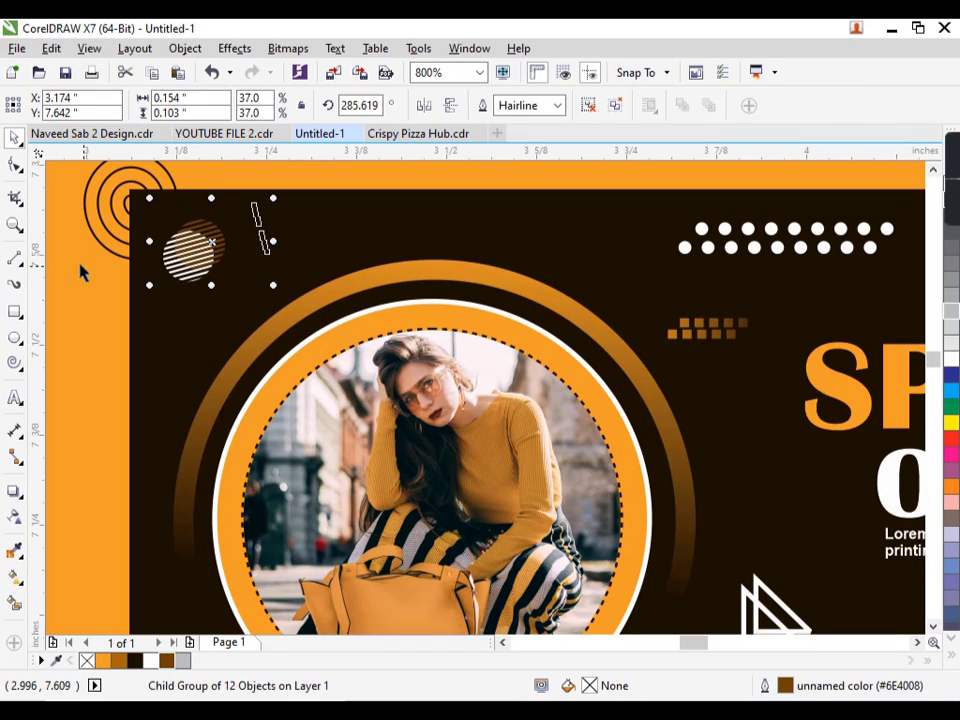
pyautogui.scroll(-2, 241, 288)
pyautogui.click(244, 178)
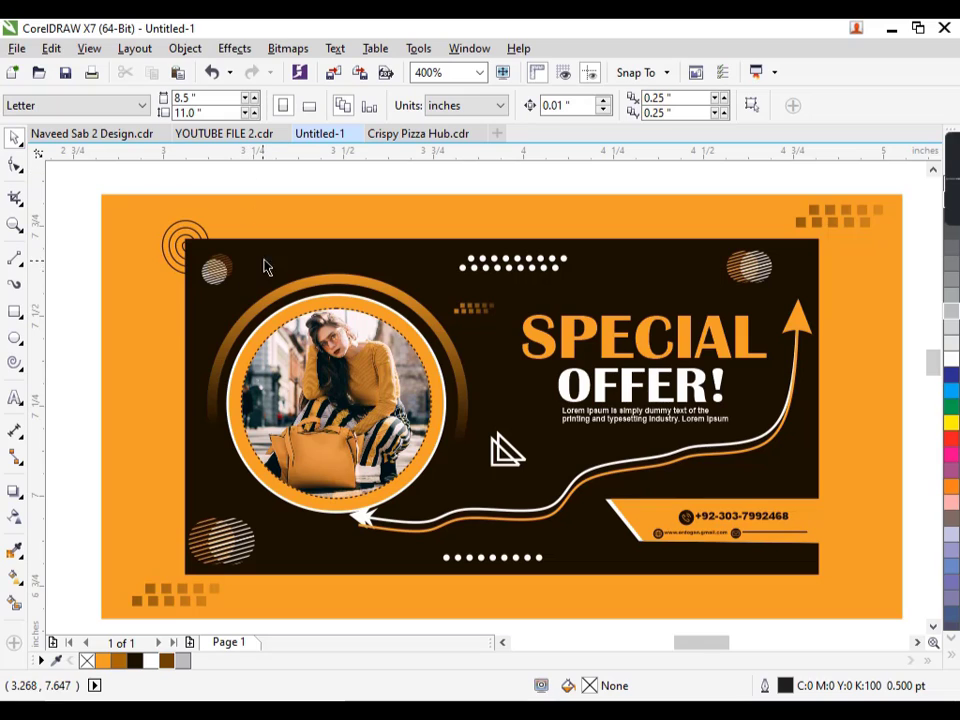
pyautogui.scroll(1, 268, 315)
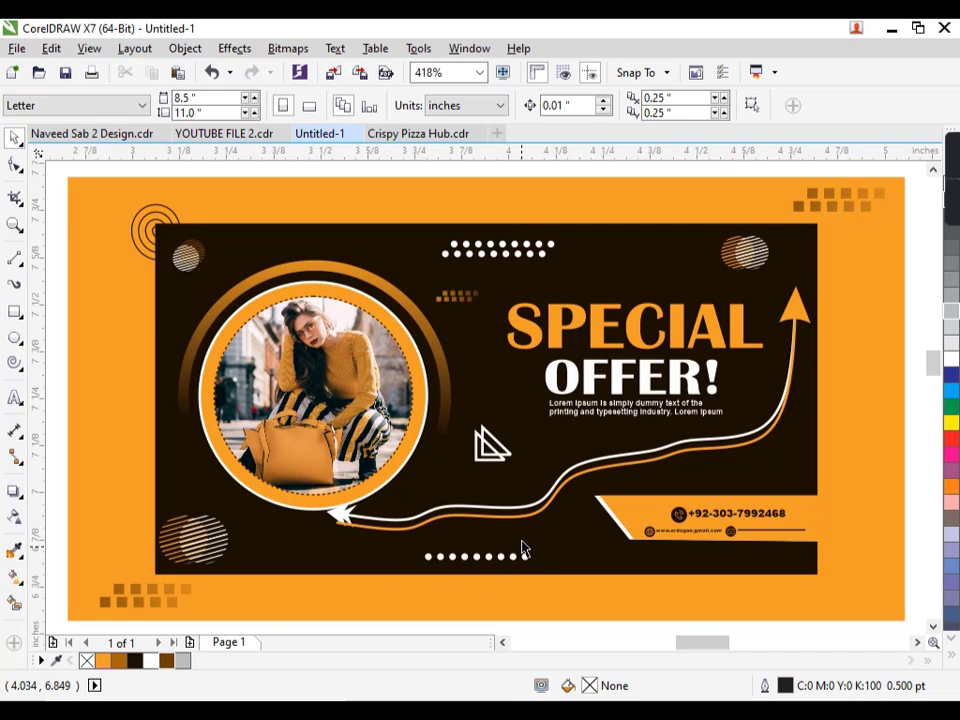
# Copy the top-right square cluster to below the contact strip
pyautogui.click(858, 197)
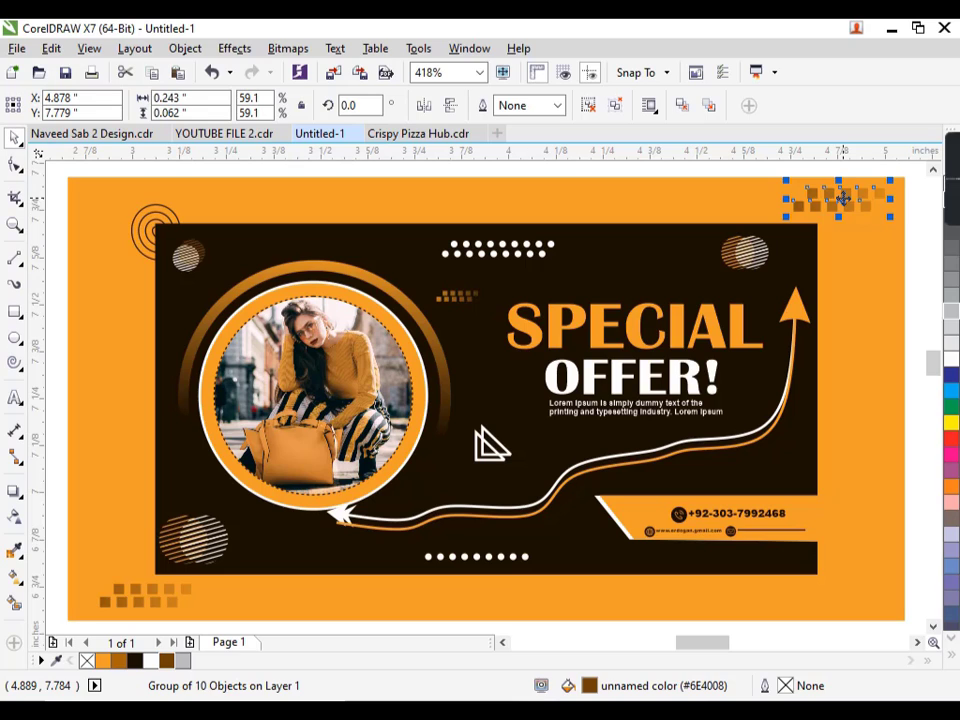
pyautogui.moveTo(843, 199); pyautogui.dragTo(397, 207)
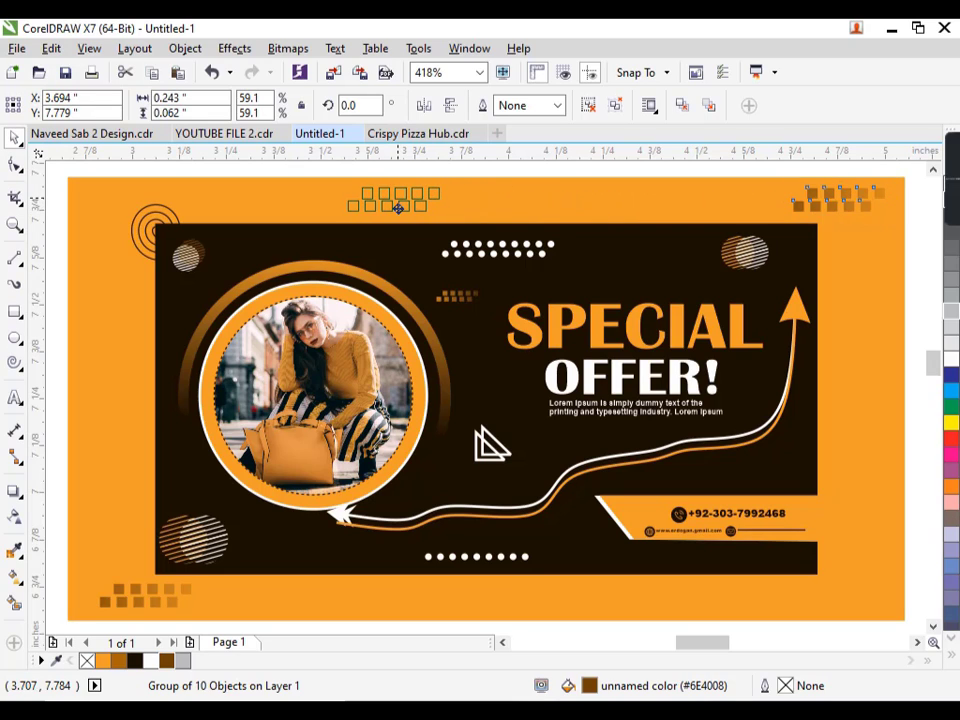
pyautogui.moveTo(397, 207)
pyautogui.mouseDown()
pyautogui.moveTo(754, 598)
pyautogui.moveTo(737, 581)
pyautogui.mouseUp()
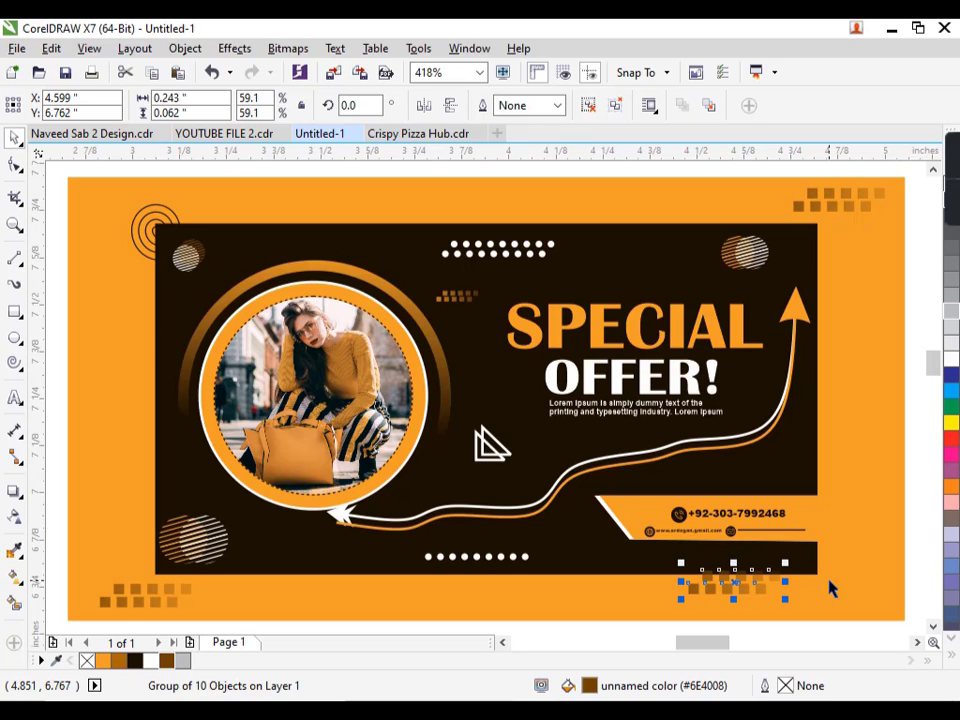
pyautogui.moveTo(838, 590); pyautogui.dragTo(128, 224)
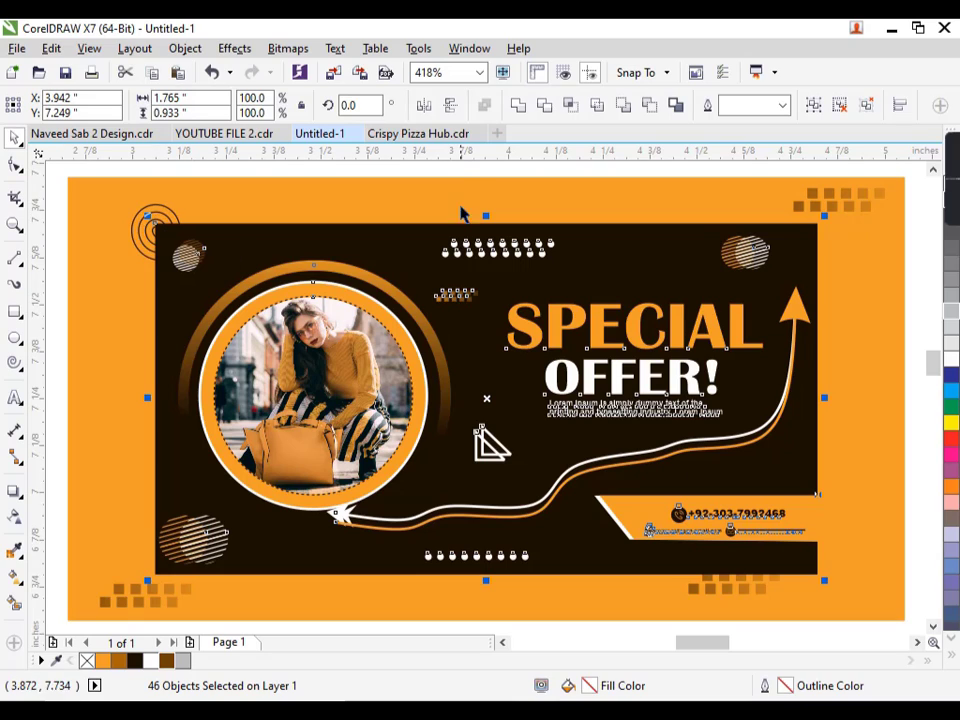
pyautogui.click(455, 173)
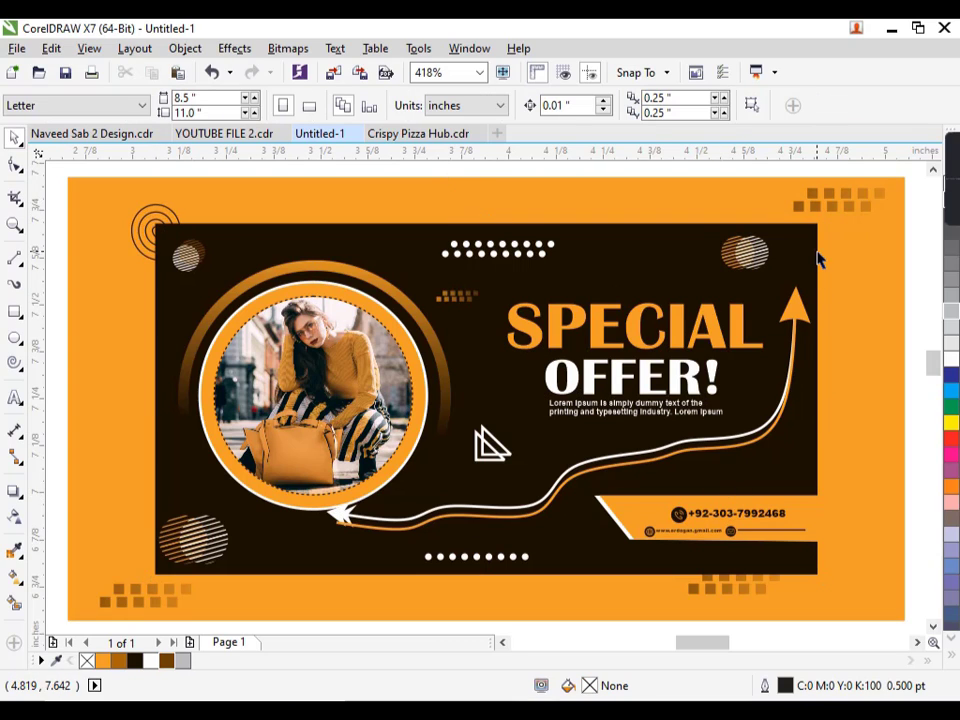
# Copy the square cluster to the left edge and rotate it 90° vertically
pyautogui.click(795, 200)
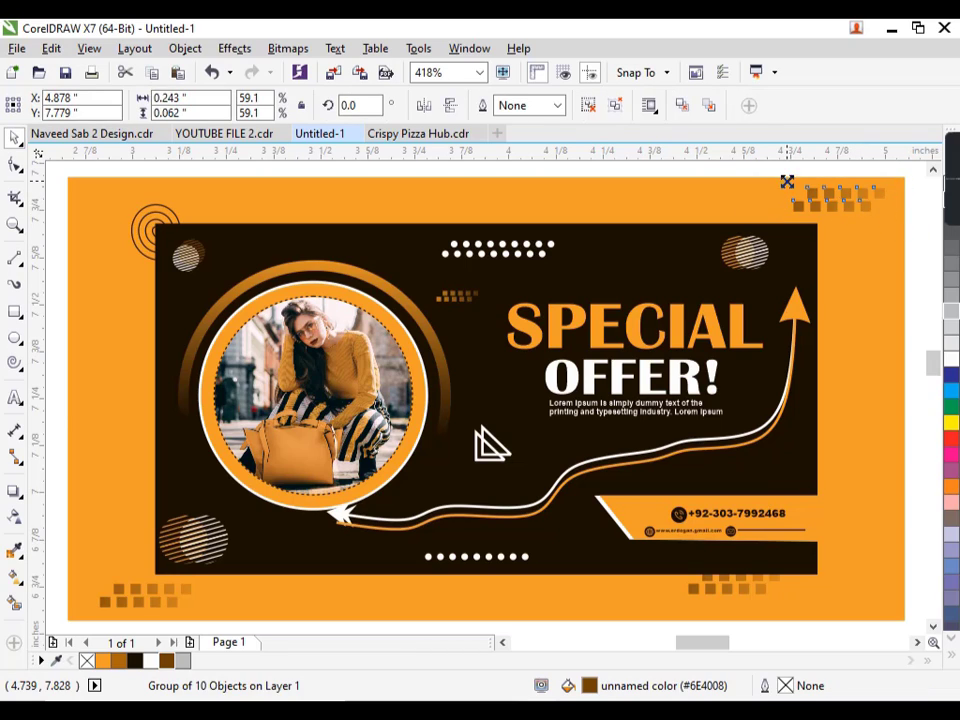
pyautogui.moveTo(787, 182)
pyautogui.mouseDown()
pyautogui.moveTo(815, 222)
pyautogui.moveTo(846, 211)
pyautogui.mouseUp()
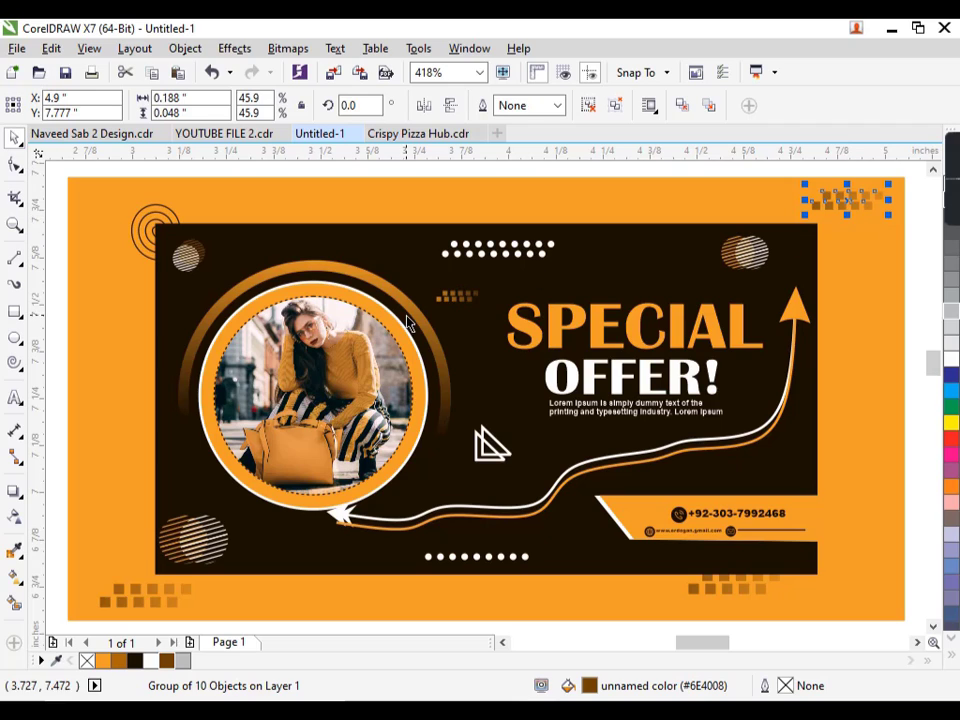
pyautogui.moveTo(846, 205)
pyautogui.mouseDown()
pyautogui.moveTo(157, 366)
pyautogui.moveTo(94, 308)
pyautogui.moveTo(95, 316)
pyautogui.mouseUp()
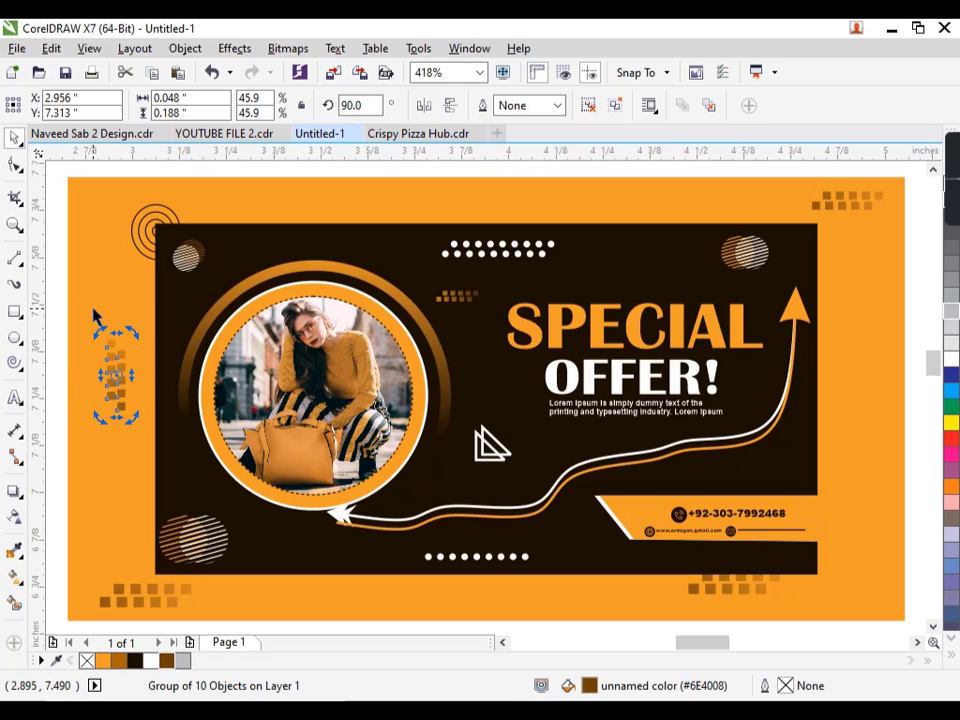
pyautogui.click(144, 440)
pyautogui.click(124, 416)
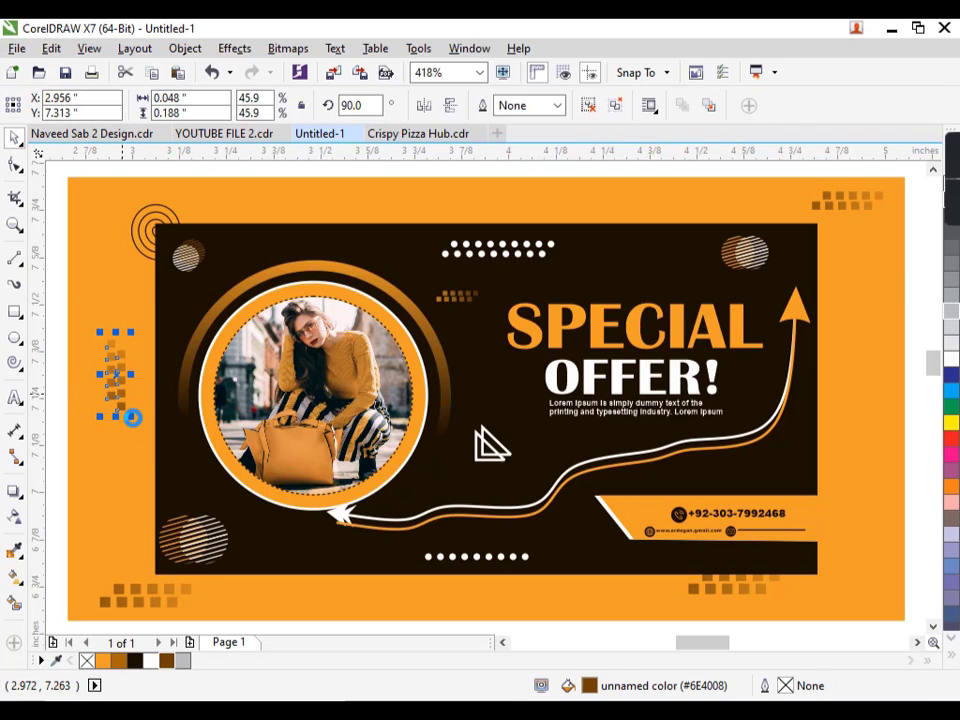